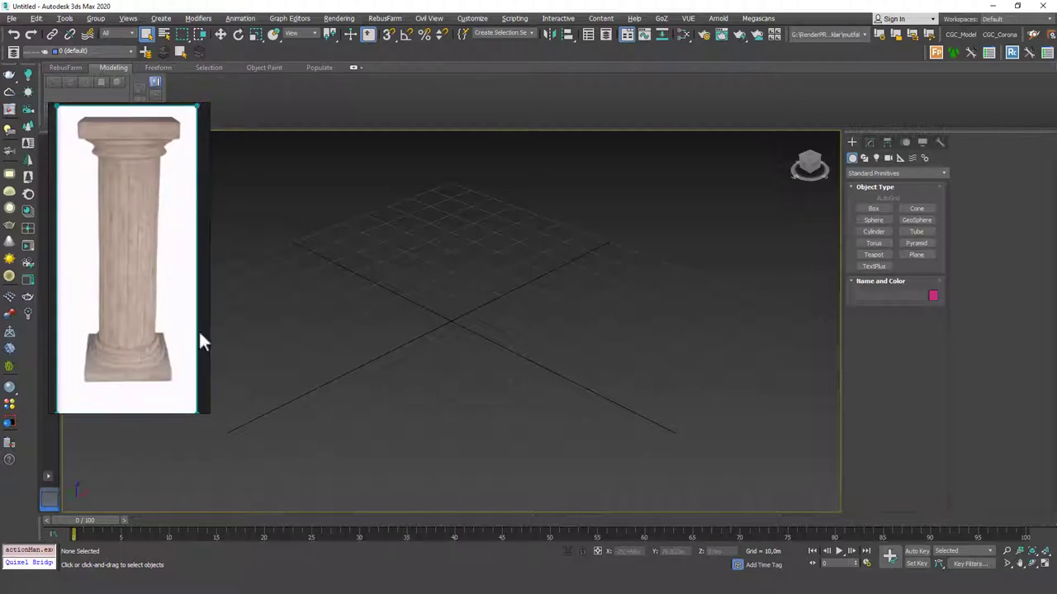
# Move the column reference image out of view and create a wide, low box in the perspective viewport
pyautogui.moveTo(206, 333); pyautogui.dragTo(0, 354)
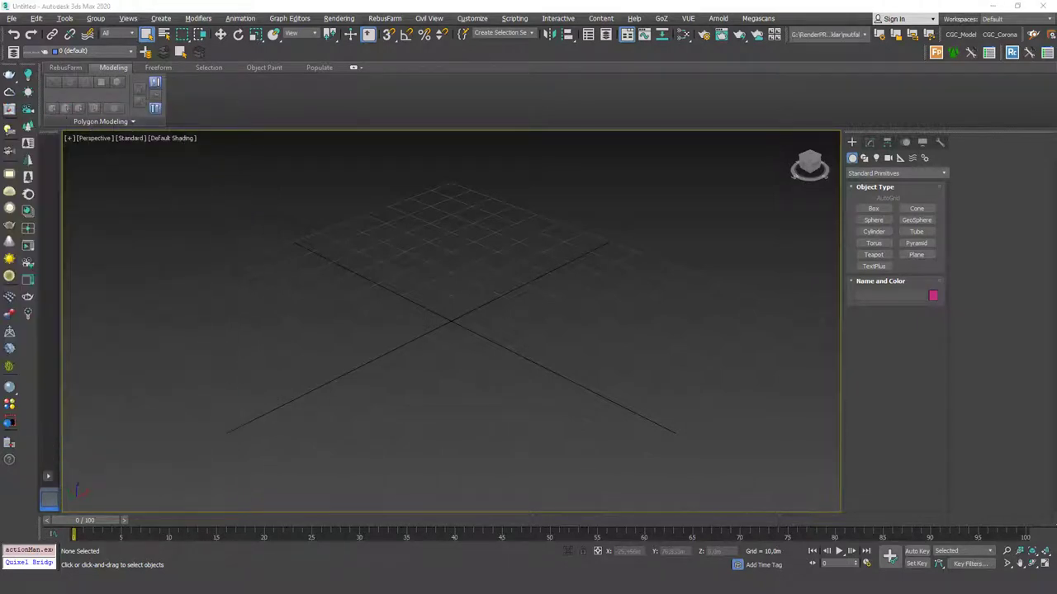
pyautogui.click(877, 206)
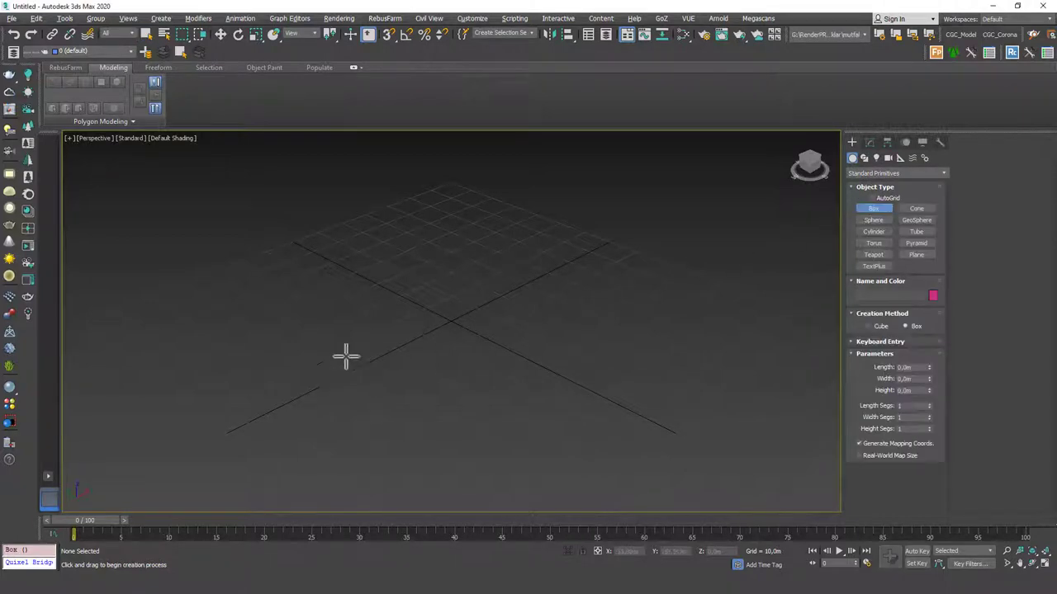
pyautogui.moveTo(398, 281); pyautogui.dragTo(358, 449)
pyautogui.click(355, 392)
pyautogui.rightClick(602, 279)
pyautogui.keyDown('alt'); pyautogui.moveTo(487, 272); pyautogui.dragTo(524, 290, button='middle'); pyautogui.keyUp('alt')
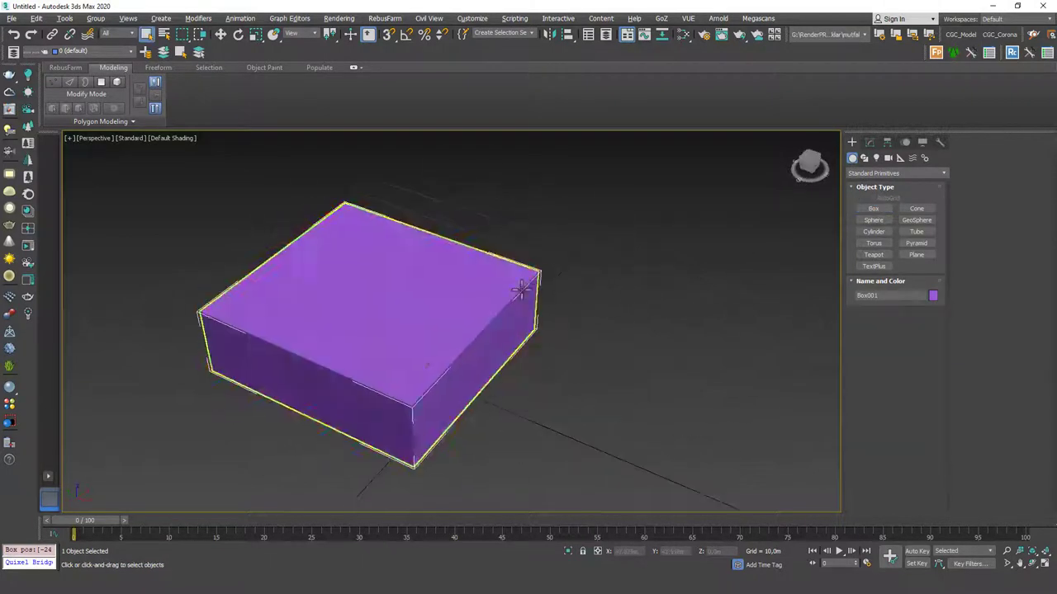
# Add an Edit Poly modifier to the box
pyautogui.click(869, 143)
pyautogui.click(872, 175)
pyautogui.scroll(-5, 872, 203)
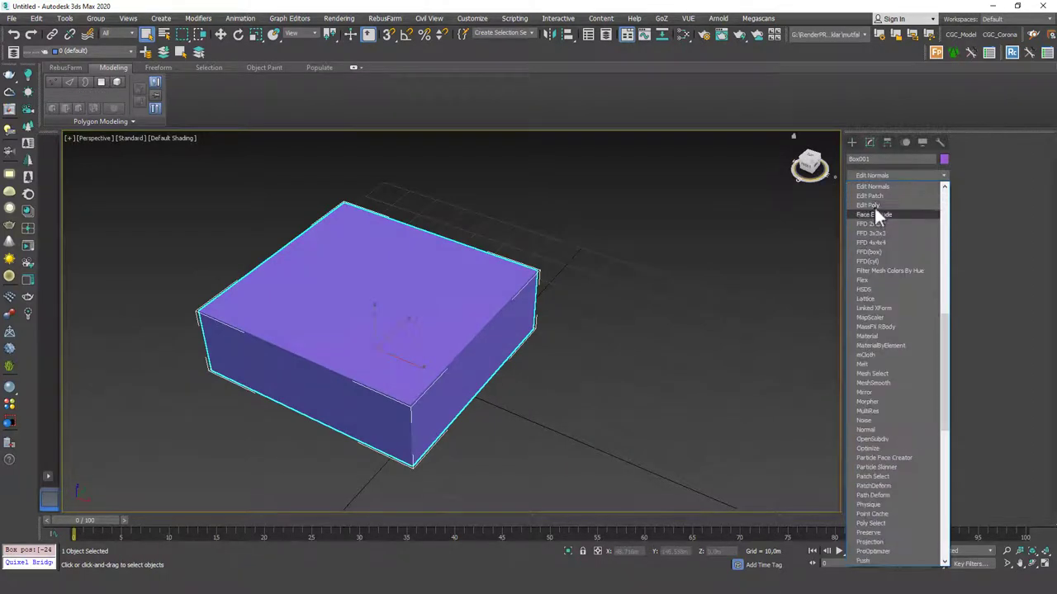
pyautogui.click(873, 206)
# Delete the polygon on the box's +X side so that end is open, and return to whole-object level
pyautogui.keyDown('alt'); pyautogui.moveTo(614, 309); pyautogui.dragTo(609, 285, button='middle'); pyautogui.keyUp('alt')
pyautogui.click(496, 352)
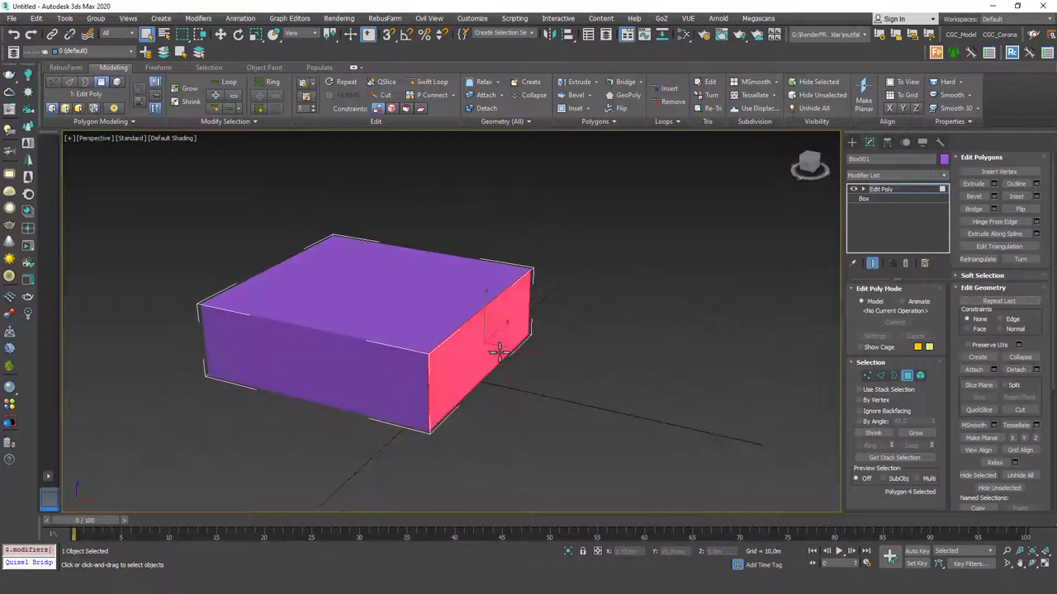
pyautogui.press('Delete')
pyautogui.moveTo(500, 349); pyautogui.dragTo(471, 351, button='middle')
pyautogui.click(900, 188)
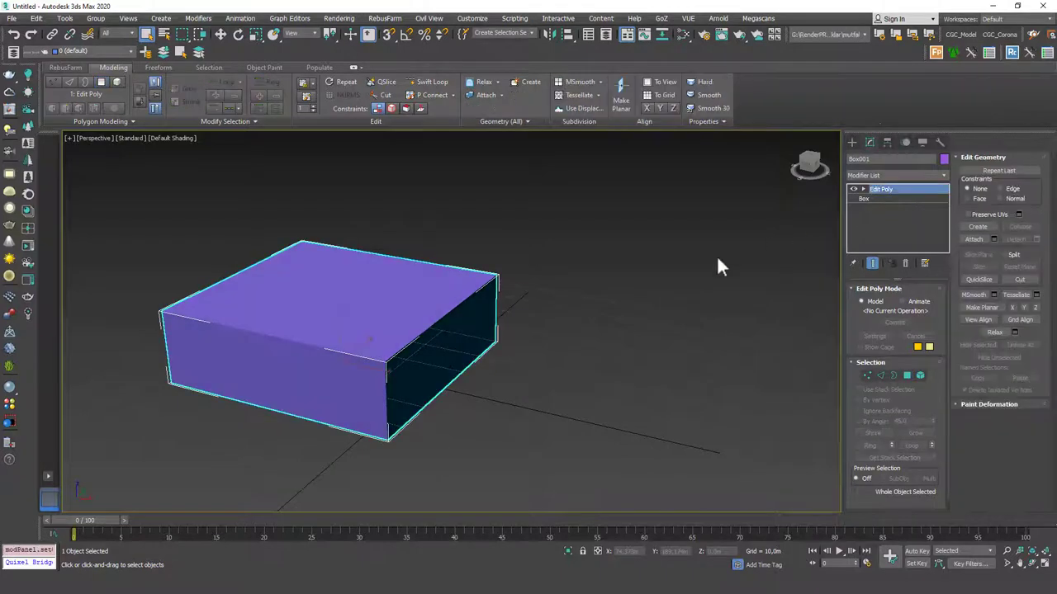
pyautogui.keyDown('alt'); pyautogui.moveTo(578, 297); pyautogui.dragTo(487, 312, button='middle'); pyautogui.keyUp('alt')
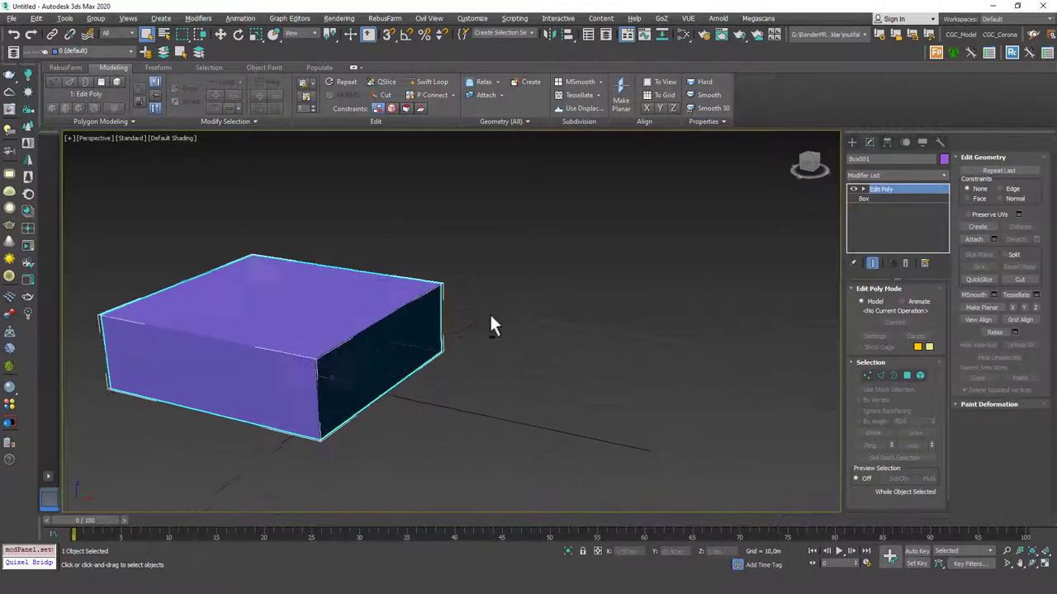
# Select the border of the box's open end at Border level and display edged faces in the viewport
pyautogui.click(893, 376)
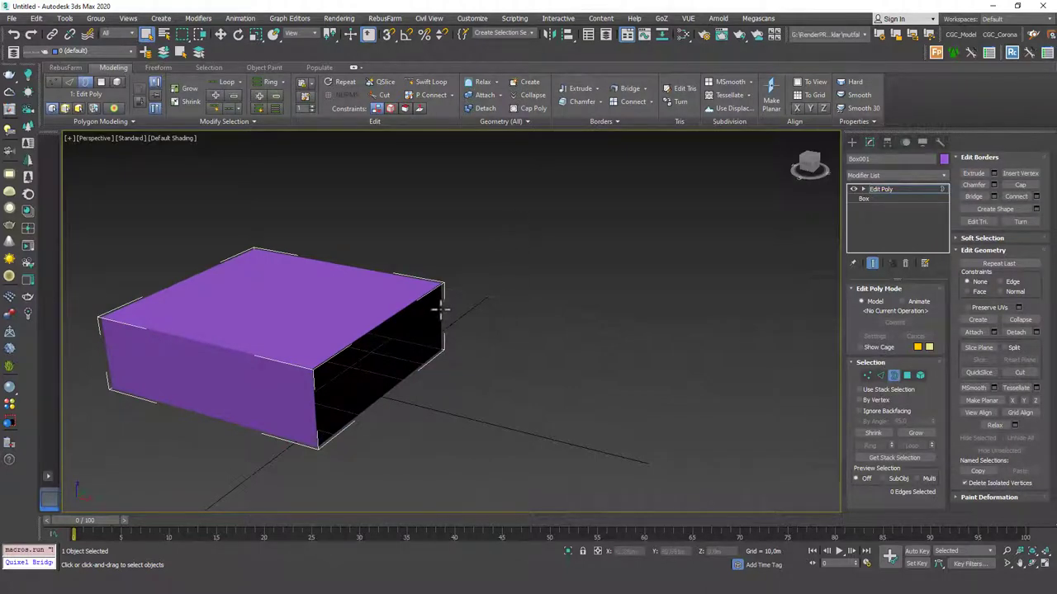
pyautogui.doubleClick(388, 382)
pyautogui.press('F4')
pyautogui.moveTo(403, 363)
pyautogui.keyDown('alt'); pyautogui.mouseDown(button='middle')
pyautogui.moveTo(397, 337)
pyautogui.moveTo(472, 262)
pyautogui.mouseUp(button='middle'); pyautogui.keyUp('alt')
pyautogui.scroll(2, 395, 331)
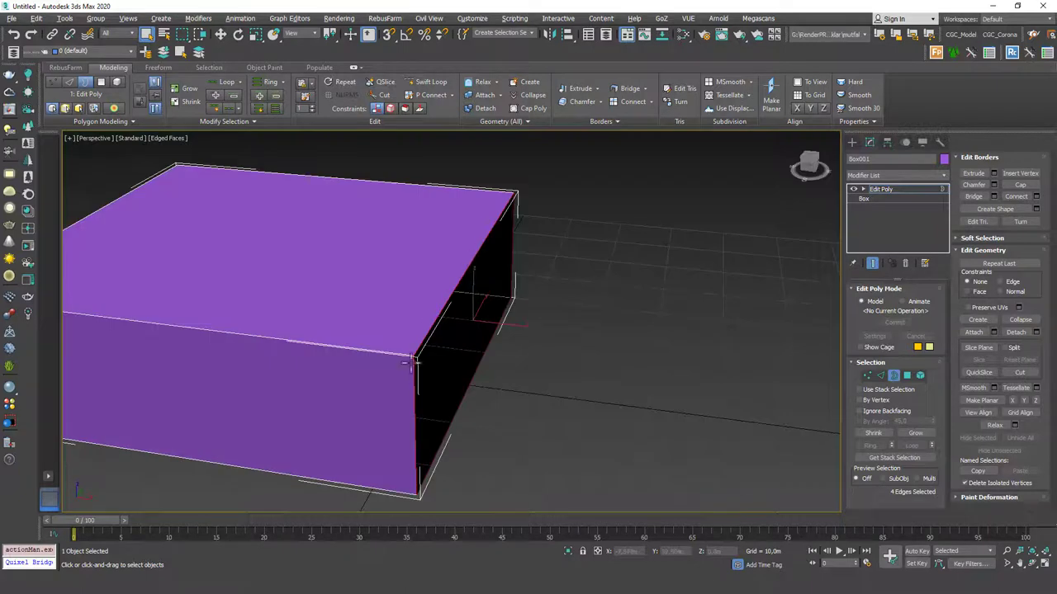
# Reselect the open border and extend it outward into two new sections, the first angled upward and the second running along X
pyautogui.click(567, 279)
pyautogui.click(511, 259)
pyautogui.keyDown('alt'); pyautogui.moveTo(499, 362); pyautogui.dragTo(460, 314, button='middle'); pyautogui.keyUp('alt')
pyautogui.press('w')
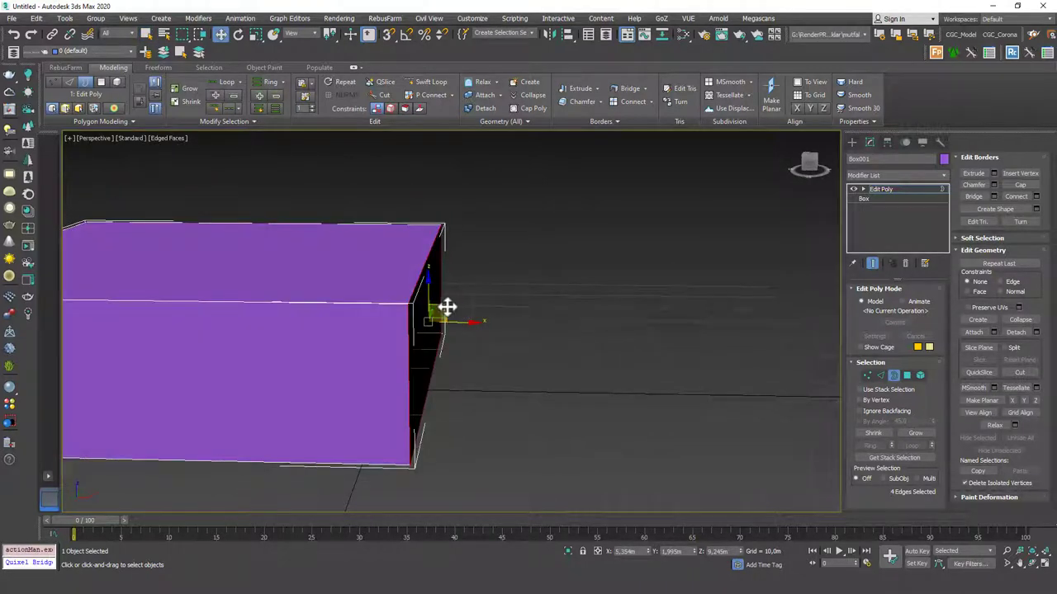
pyautogui.moveTo(448, 306); pyautogui.dragTo(667, 263)
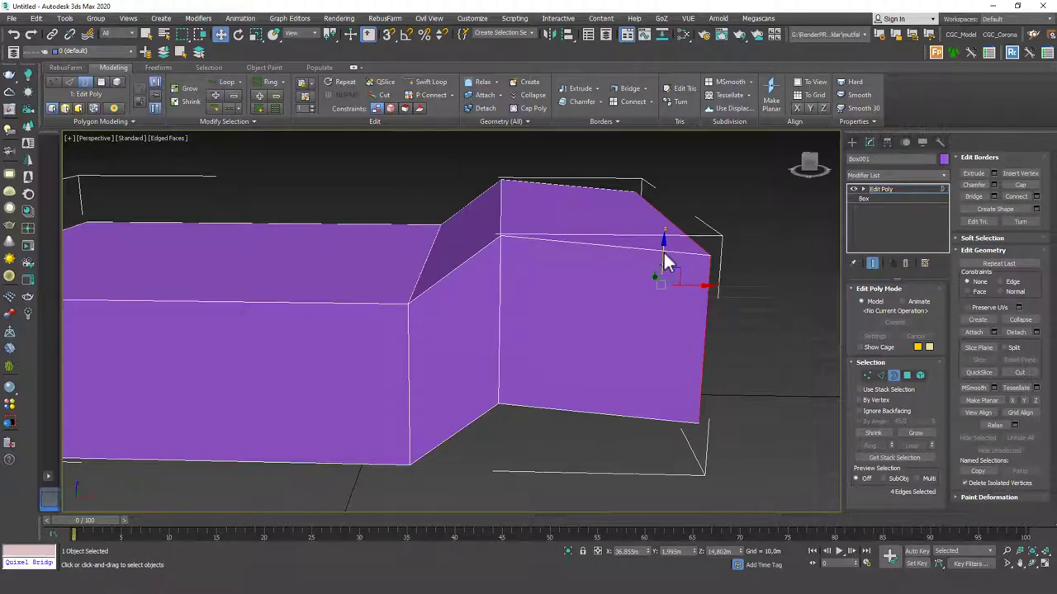
# Extend only the top edge of the open end outward along X into a zigzag strip of faces
pyautogui.keyDown('alt'); pyautogui.moveTo(670, 281); pyautogui.dragTo(691, 237, button='middle'); pyautogui.keyUp('alt')
pyautogui.press('2')
pyautogui.click(646, 220)
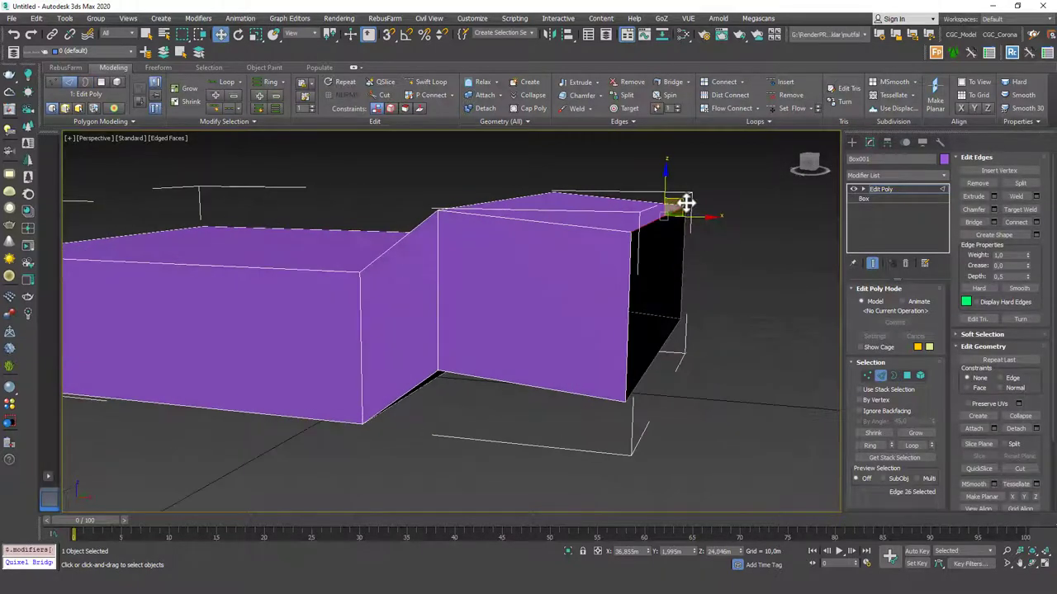
pyautogui.keyDown('shift'); pyautogui.moveTo(686, 203); pyautogui.dragTo(809, 211); pyautogui.keyUp('shift')
pyautogui.moveTo(809, 210); pyautogui.dragTo(658, 255, button='middle')
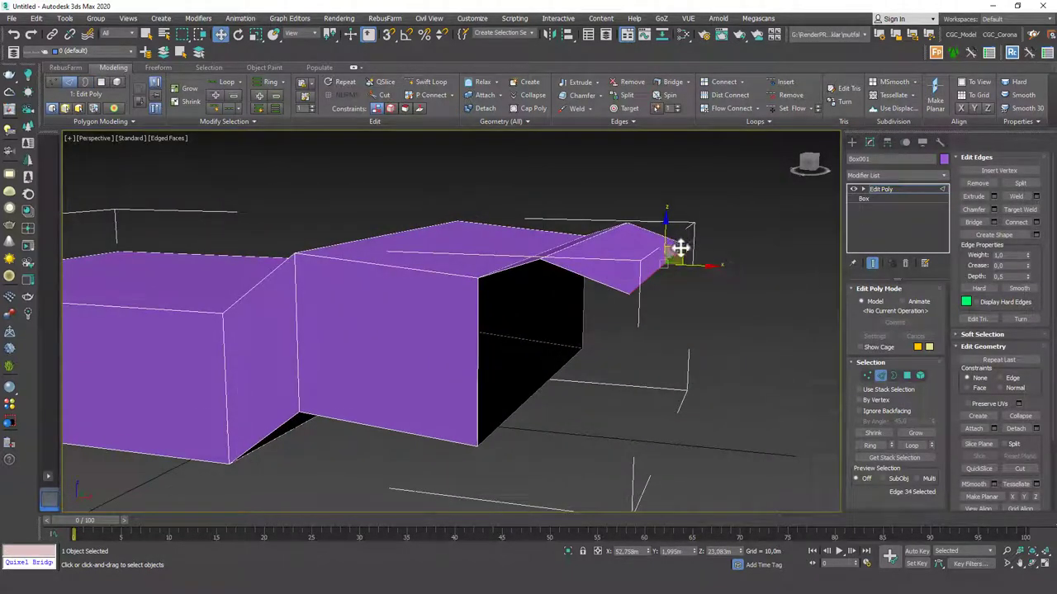
pyautogui.keyDown('shift'); pyautogui.moveTo(679, 248); pyautogui.dragTo(842, 243); pyautogui.keyUp('shift')
pyautogui.keyDown('alt'); pyautogui.moveTo(842, 243); pyautogui.dragTo(529, 252, button='middle'); pyautogui.keyUp('alt')
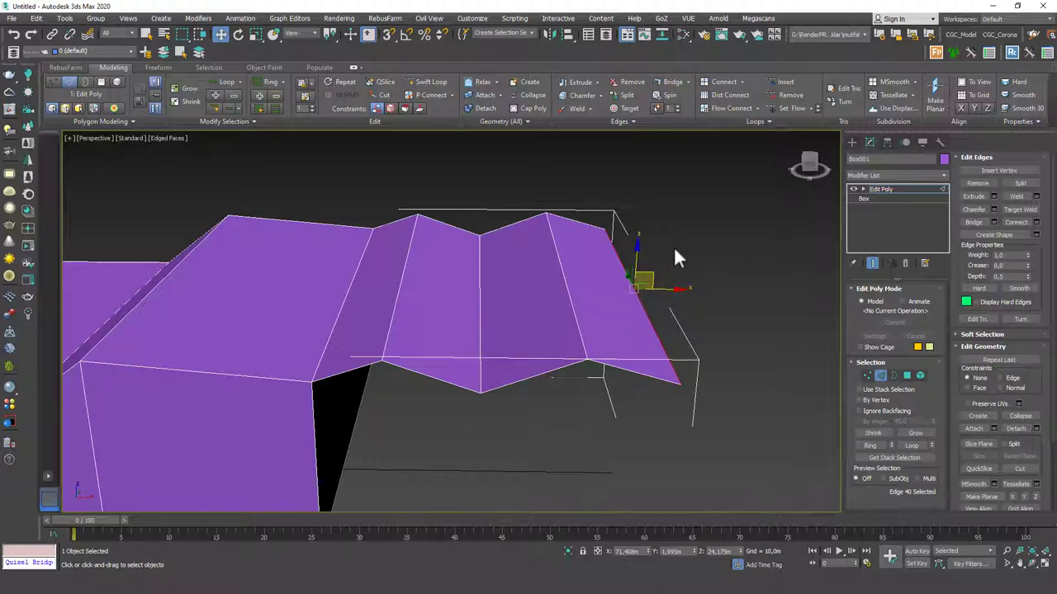
# Delete the zigzag strip of faces attached to the top edge of the open end
pyautogui.moveTo(677, 247); pyautogui.dragTo(397, 311)
pyautogui.press('Delete')
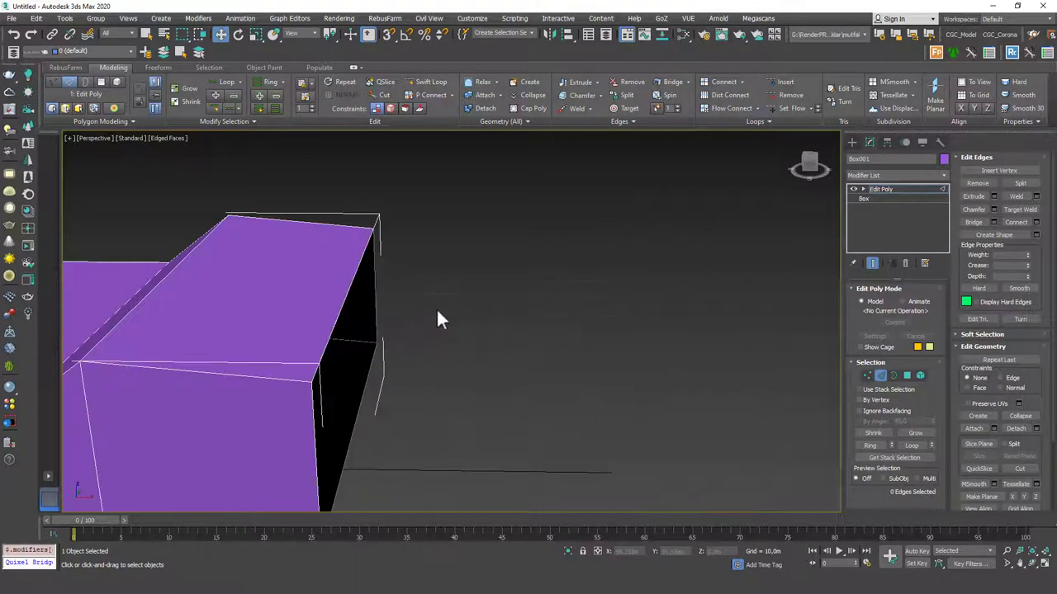
pyautogui.moveTo(435, 307); pyautogui.dragTo(524, 282, button='middle')
pyautogui.scroll(-3, 489, 279)
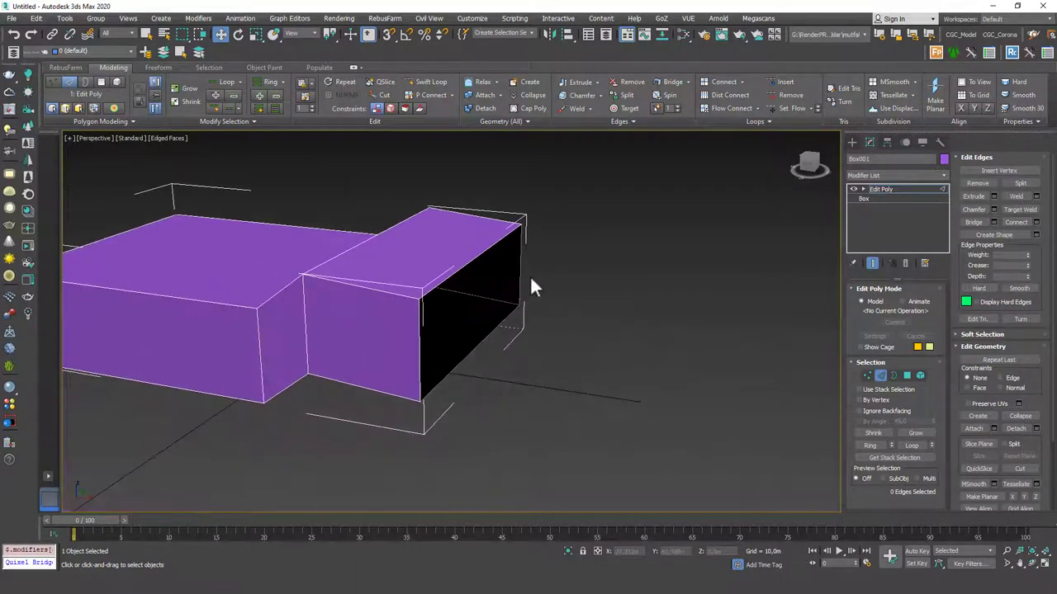
# Select the whole open border again and extend it outward along X by one more section
pyautogui.press('3')
pyautogui.click(519, 283)
pyautogui.keyDown('alt'); pyautogui.moveTo(481, 344); pyautogui.dragTo(519, 300, button='middle'); pyautogui.keyUp('alt')
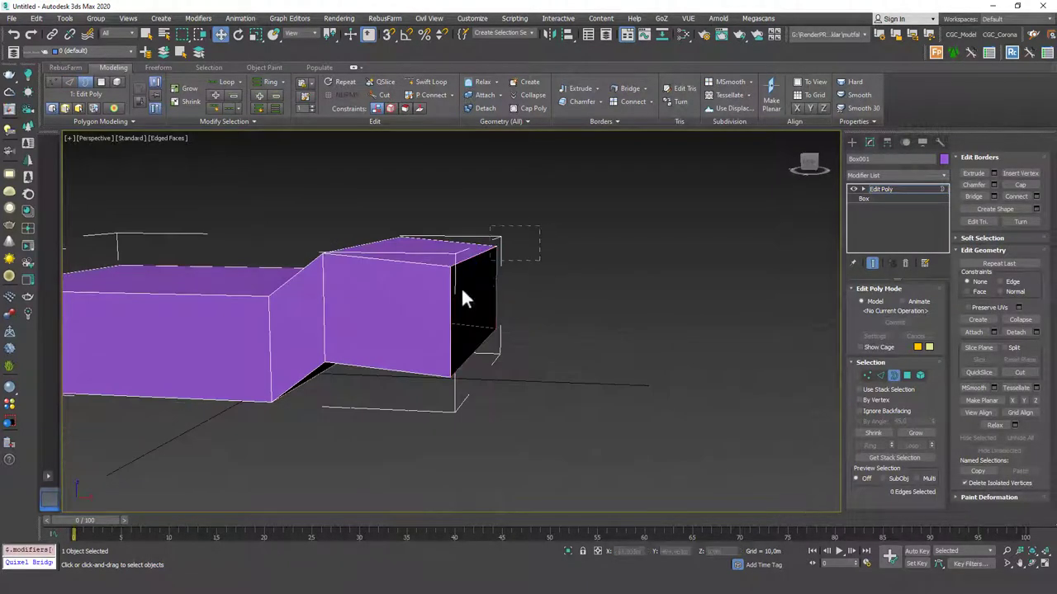
pyautogui.keyDown('alt'); pyautogui.moveTo(477, 380); pyautogui.dragTo(500, 366, button='middle'); pyautogui.keyUp('alt')
pyautogui.keyDown('shift'); pyautogui.moveTo(506, 302); pyautogui.dragTo(640, 307); pyautogui.keyUp('shift')
pyautogui.keyDown('alt'); pyautogui.moveTo(637, 302); pyautogui.dragTo(600, 299, button='middle'); pyautogui.keyUp('alt')
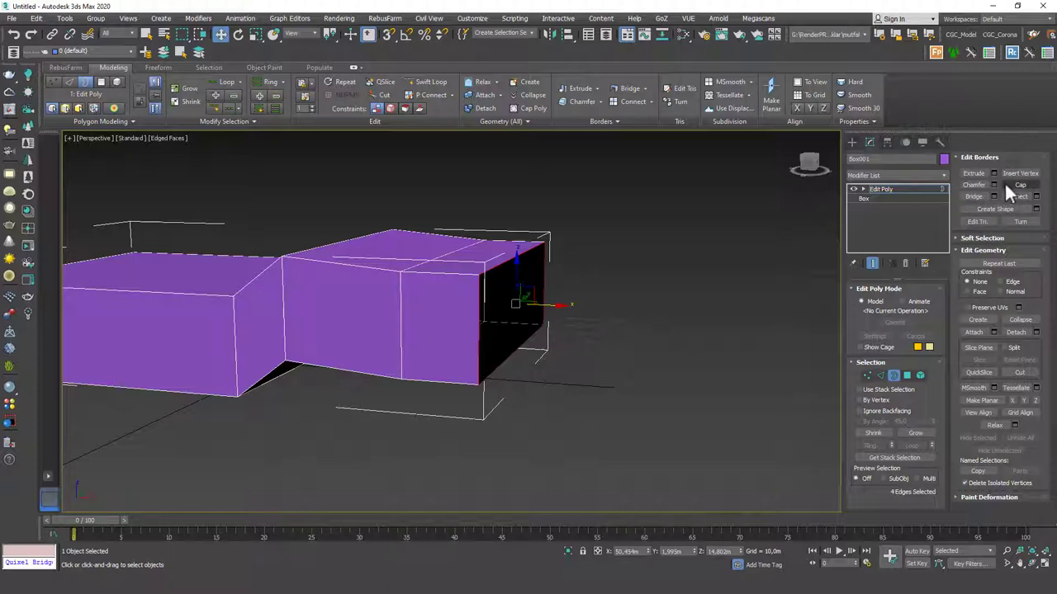
# Try extruding the open border's edges with a height of 5.75 m, inspect the flared rim, and cancel the extrusion
pyautogui.keyDown('alt'); pyautogui.moveTo(625, 254); pyautogui.dragTo(537, 263, button='middle'); pyautogui.keyUp('alt')
pyautogui.scroll(5, 523, 266)
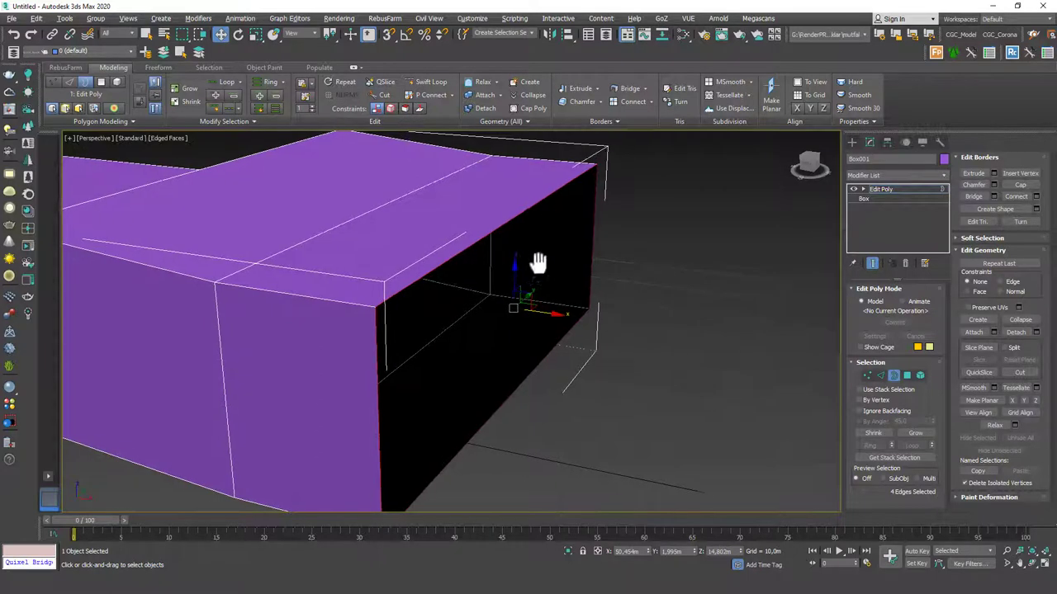
pyautogui.scroll(-3, 538, 272)
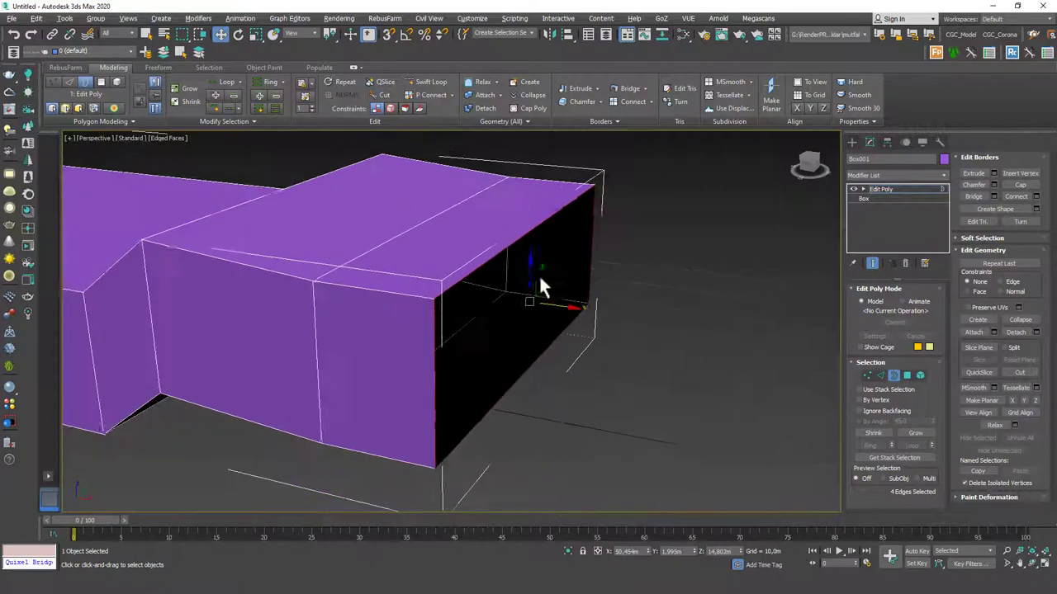
pyautogui.click(994, 174)
pyautogui.moveTo(460, 333); pyautogui.dragTo(457, 296)
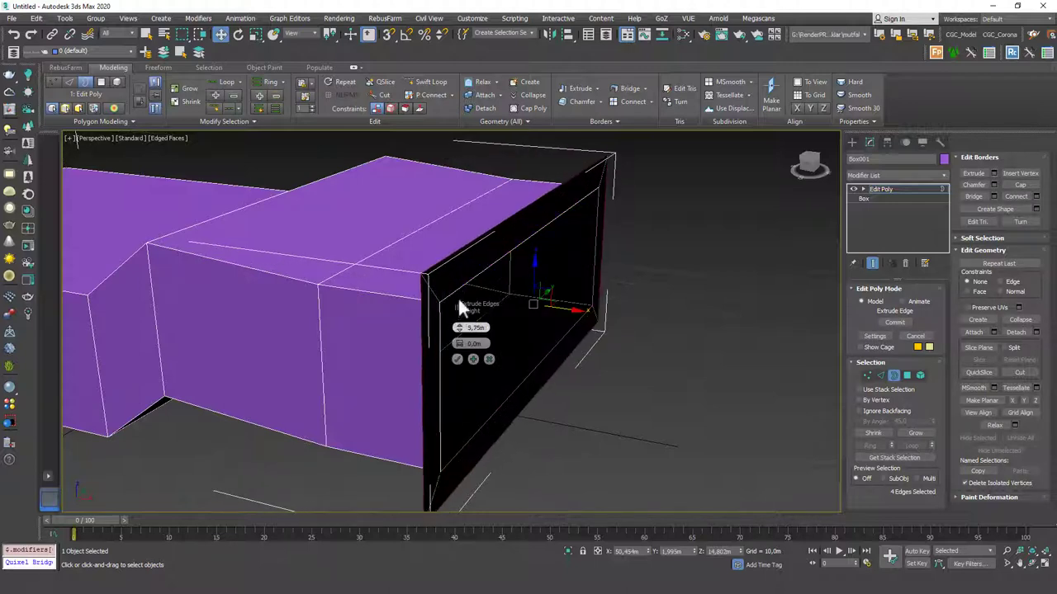
pyautogui.keyDown('alt'); pyautogui.moveTo(576, 305); pyautogui.dragTo(734, 248, button='middle'); pyautogui.keyUp('alt')
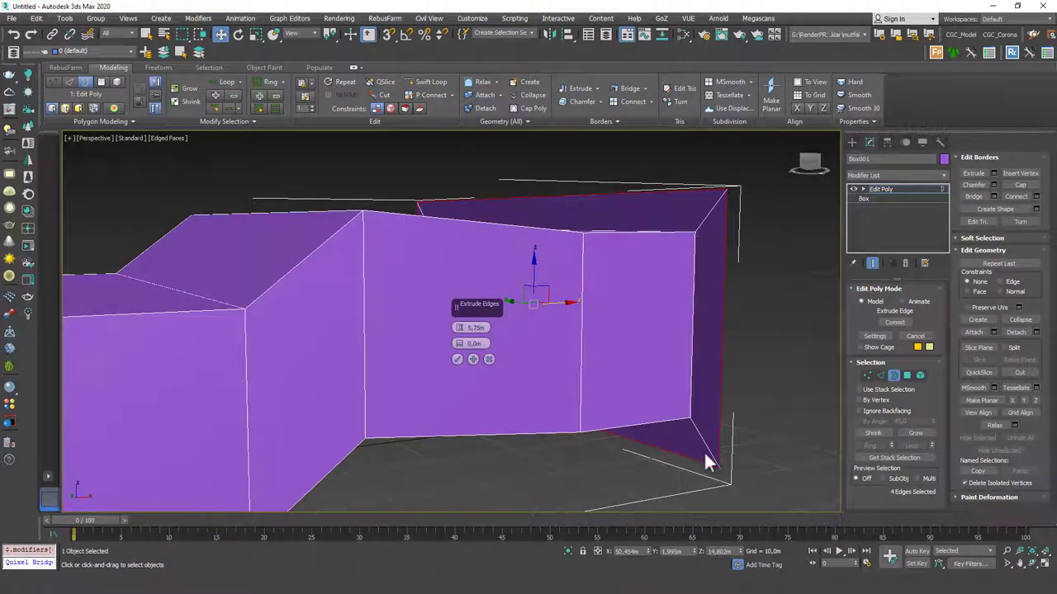
pyautogui.keyDown('alt'); pyautogui.moveTo(701, 304); pyautogui.dragTo(569, 322, button='middle'); pyautogui.keyUp('alt')
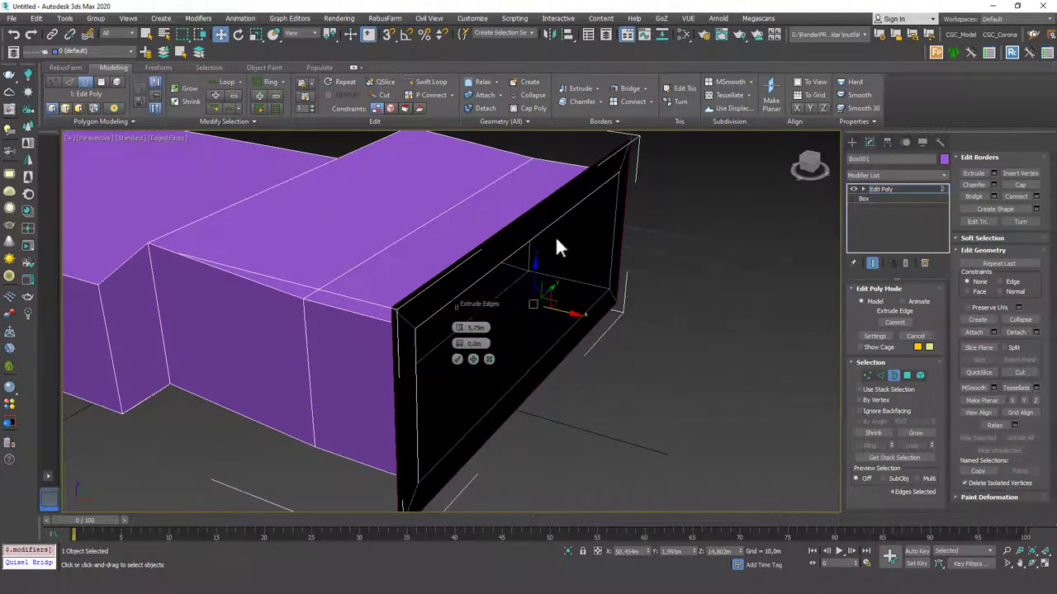
pyautogui.keyDown('alt'); pyautogui.moveTo(530, 330); pyautogui.dragTo(593, 238, button='middle'); pyautogui.keyUp('alt')
pyautogui.click(489, 360)
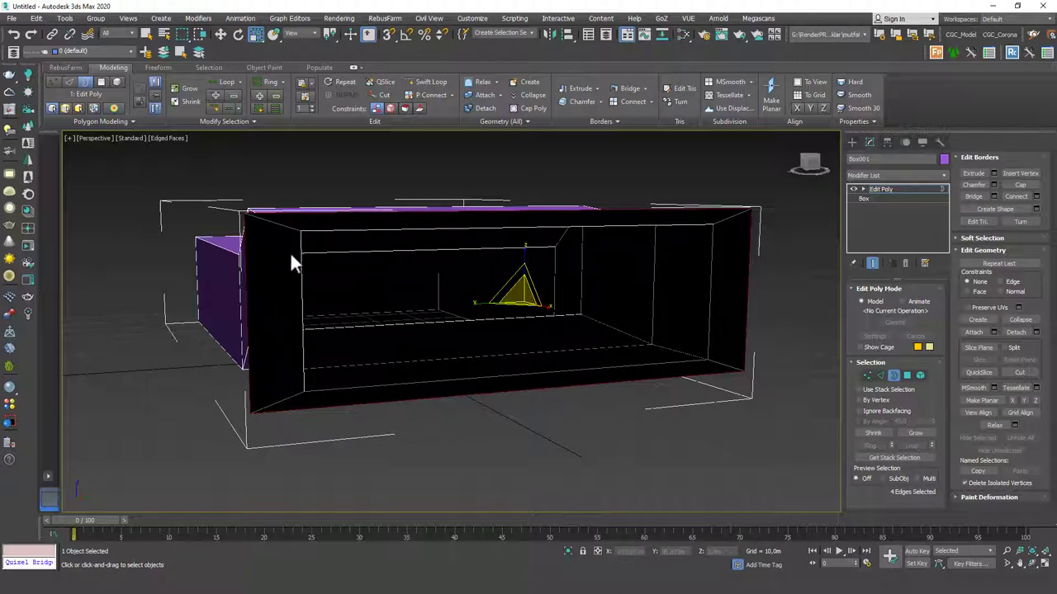
# Restore the open border selection, try a 5.75 m edge extrusion with an increased base width, and cancel it
pyautogui.click(755, 236)
pyautogui.keyDown('alt'); pyautogui.moveTo(786, 242); pyautogui.dragTo(749, 257, button='middle'); pyautogui.keyUp('alt')
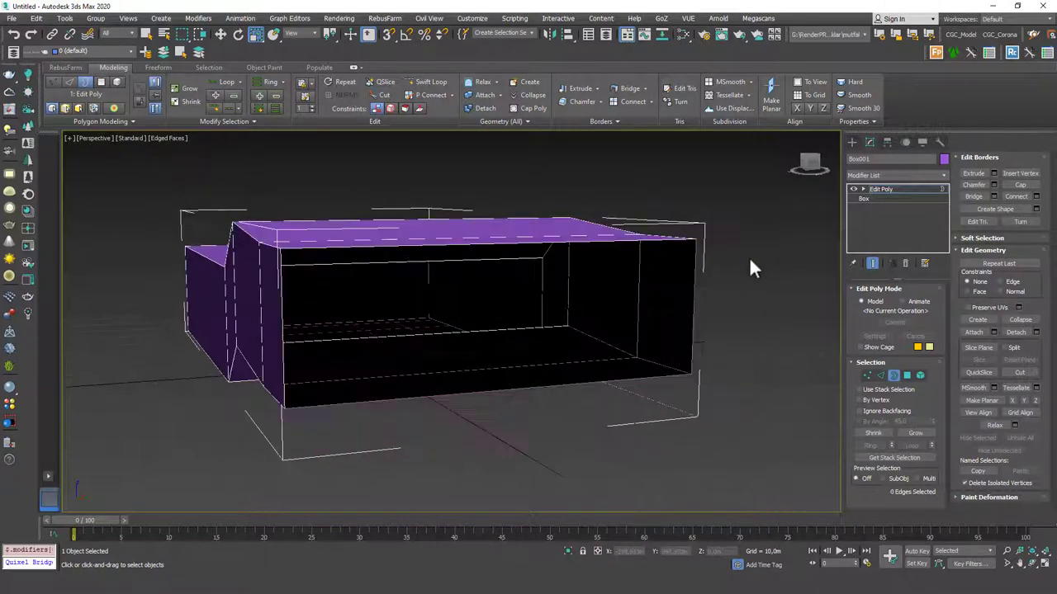
pyautogui.hotkey('ctrl', 'z')
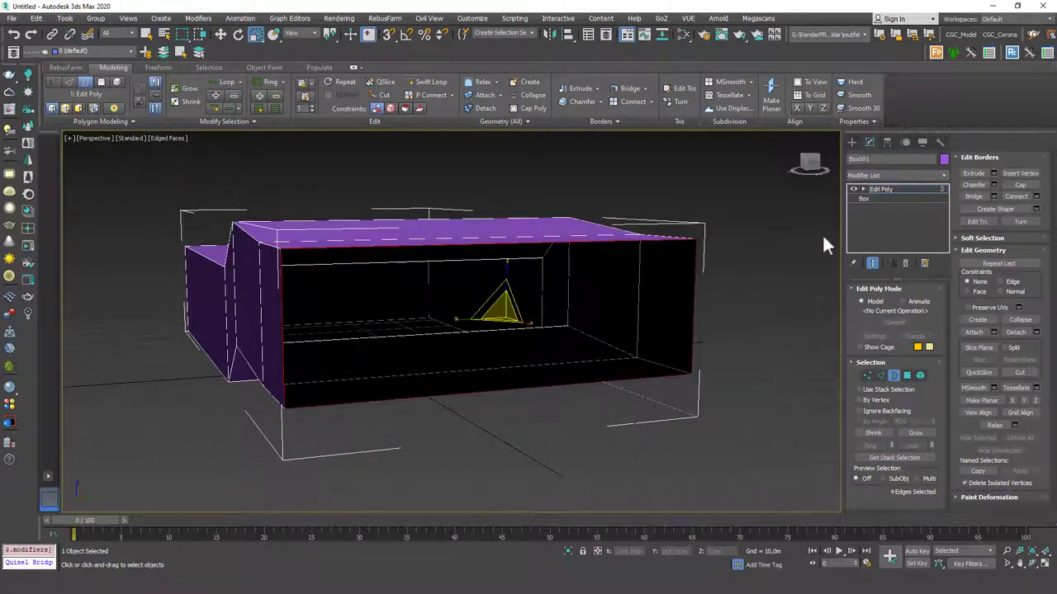
pyautogui.click(991, 175)
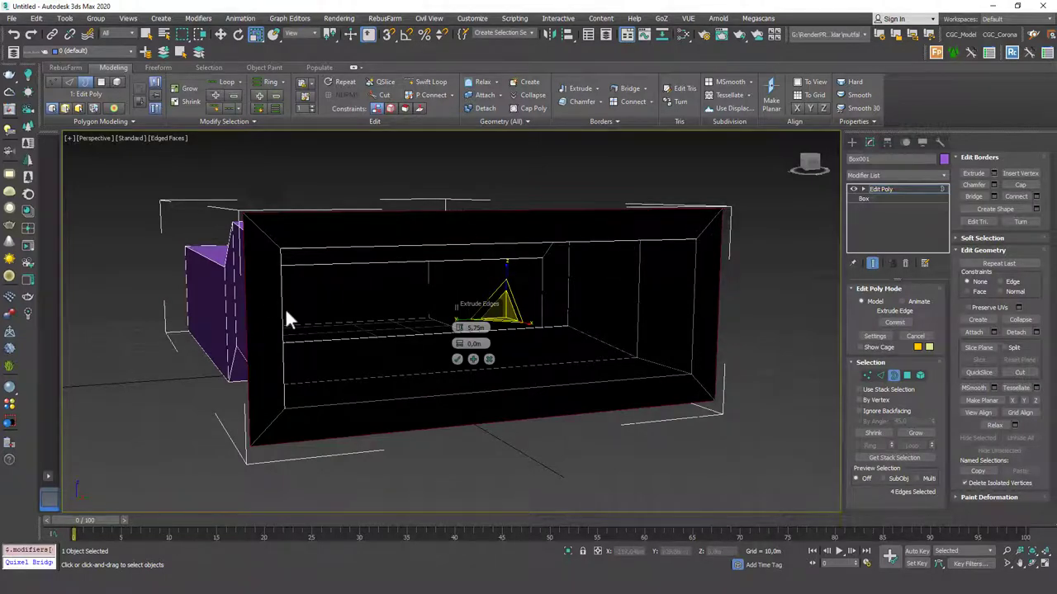
pyautogui.keyDown('alt'); pyautogui.moveTo(412, 389); pyautogui.dragTo(496, 359, button='middle'); pyautogui.keyUp('alt')
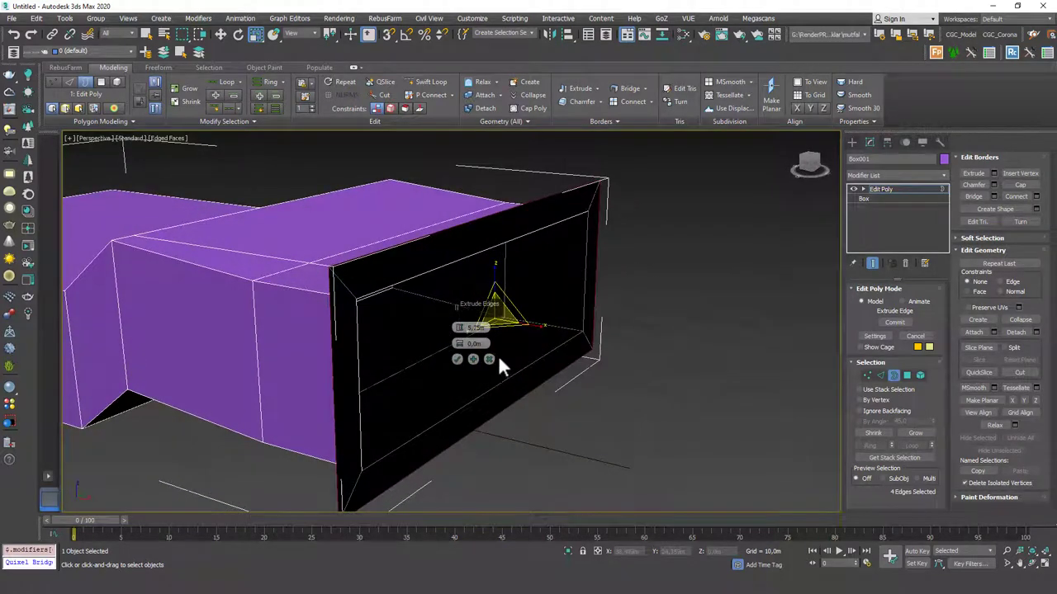
pyautogui.moveTo(460, 344); pyautogui.dragTo(441, 340)
pyautogui.keyDown('alt'); pyautogui.moveTo(440, 339); pyautogui.dragTo(465, 341, button='middle'); pyautogui.keyUp('alt')
pyautogui.moveTo(459, 344)
pyautogui.mouseDown()
pyautogui.moveTo(457, 357)
pyautogui.moveTo(457, 332)
pyautogui.mouseUp()
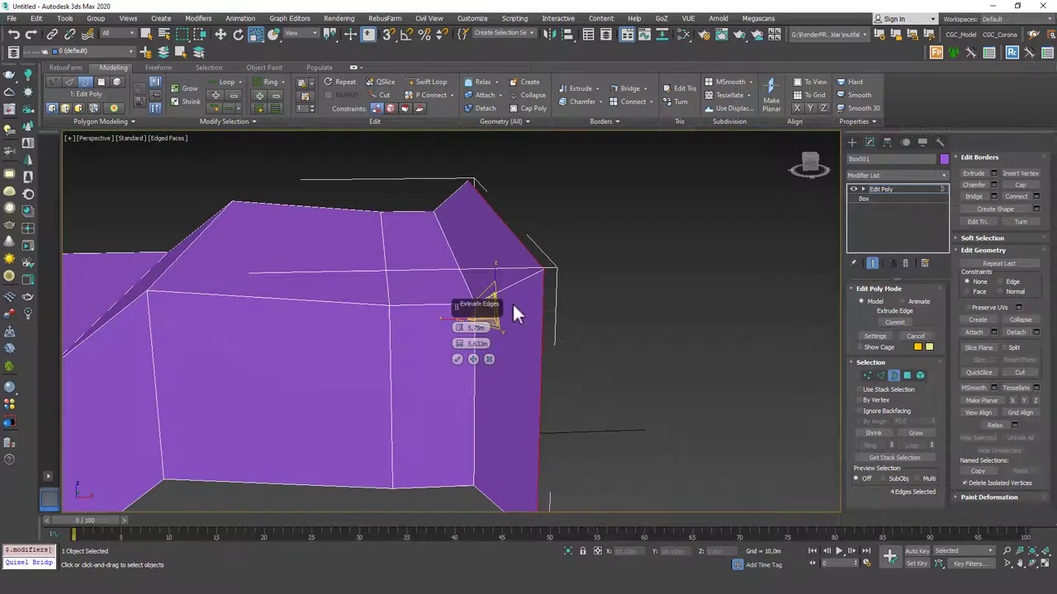
pyautogui.click(489, 359)
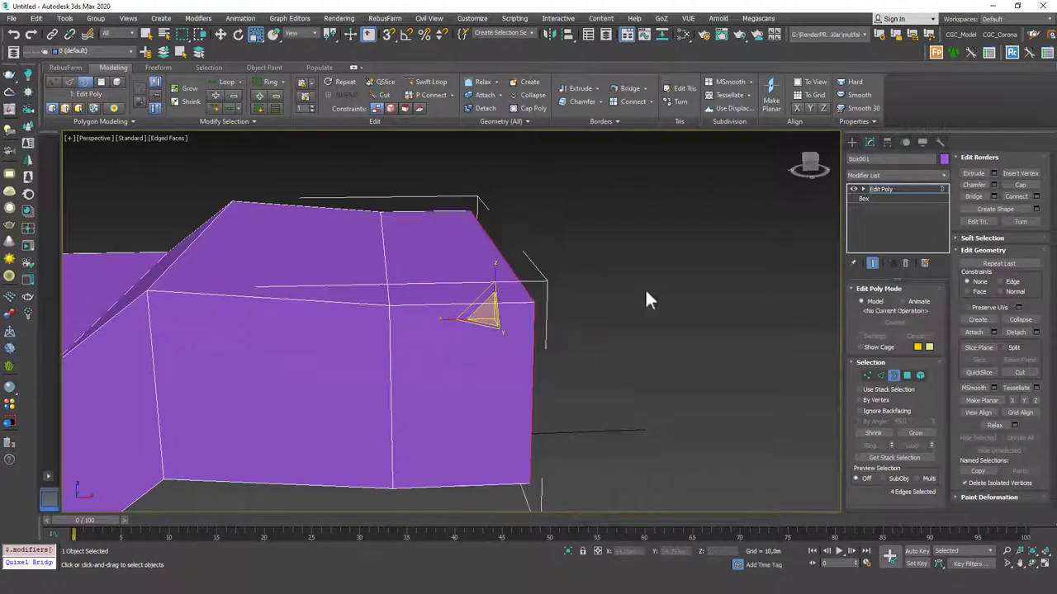
# Insert a vertex near the middle of the open border's top edge
pyautogui.click(1020, 173)
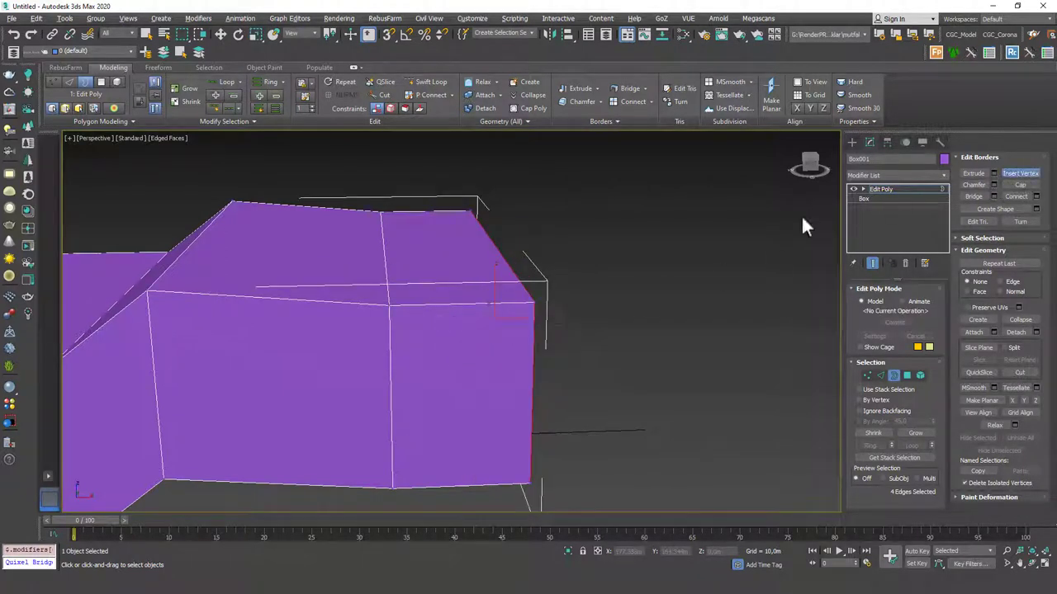
pyautogui.keyDown('alt'); pyautogui.moveTo(801, 217); pyautogui.dragTo(507, 239, button='middle'); pyautogui.keyUp('alt')
pyautogui.click(493, 245)
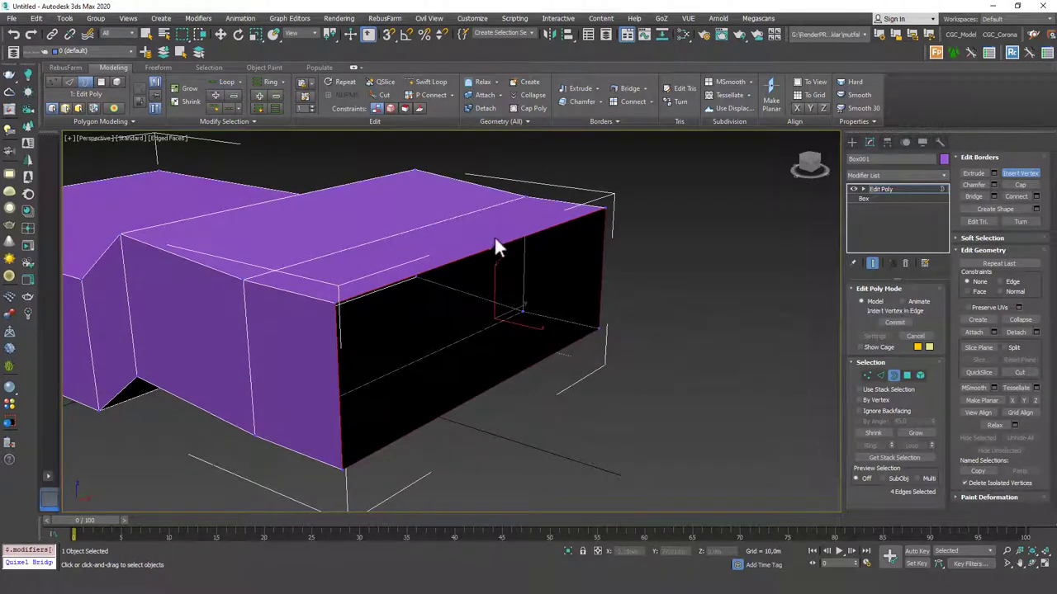
# Raise the inserted vertex straight up to a Z position of about 29.6 m and inspect the peaked top edge
pyautogui.press('r')
pyautogui.press('1')
pyautogui.press('w')
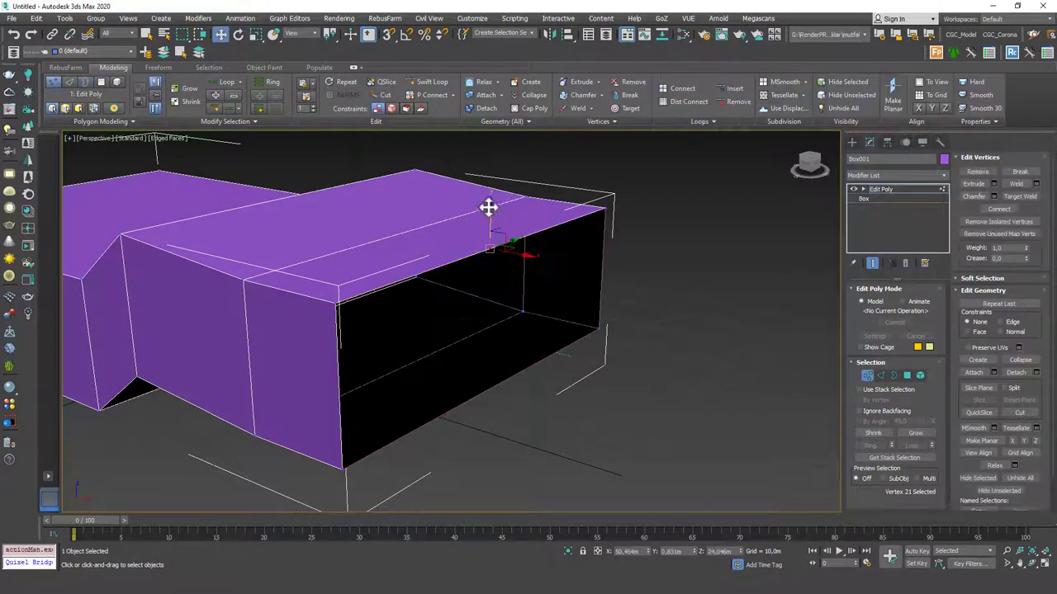
pyautogui.moveTo(488, 207); pyautogui.dragTo(488, 160)
pyautogui.keyDown('alt'); pyautogui.moveTo(468, 196); pyautogui.dragTo(443, 242, button='middle'); pyautogui.keyUp('alt')
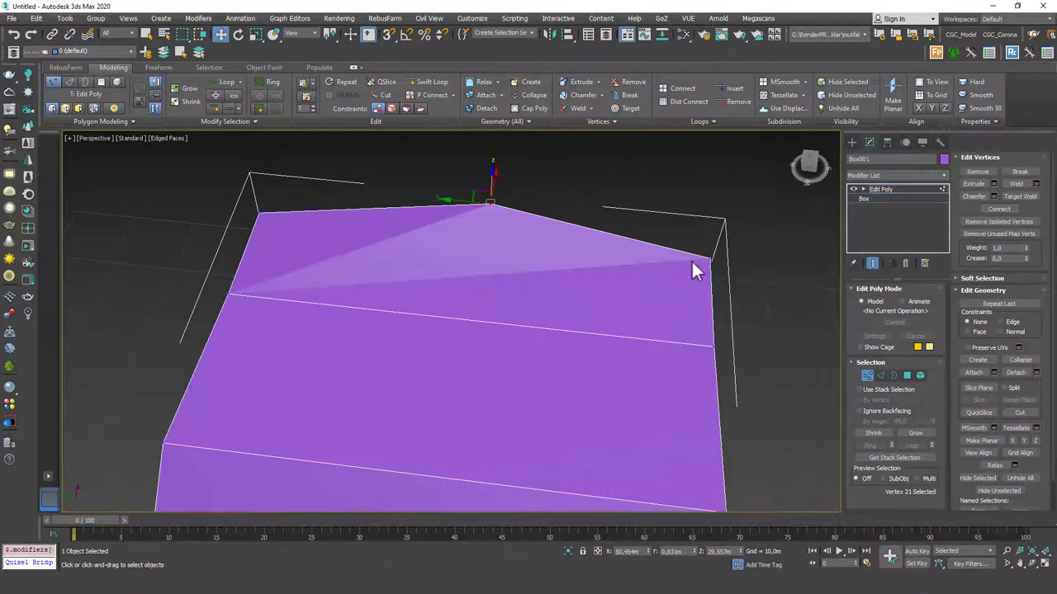
pyautogui.keyDown('alt'); pyautogui.moveTo(696, 272); pyautogui.dragTo(498, 218, button='middle'); pyautogui.keyUp('alt')
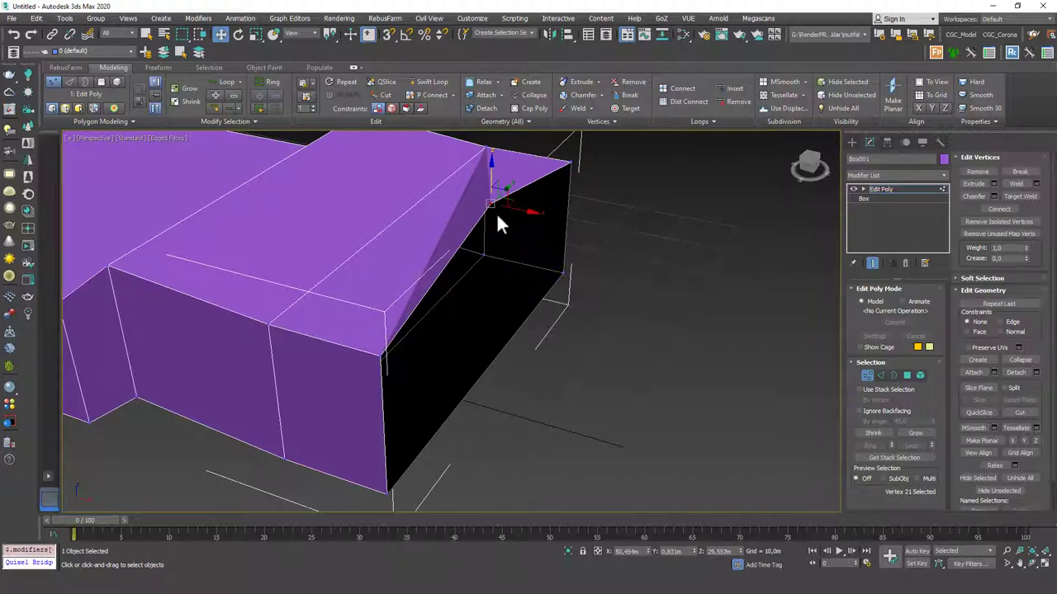
# Remove the inserted vertex from the raised edge and return to the open border selection
pyautogui.press('BackSpace')
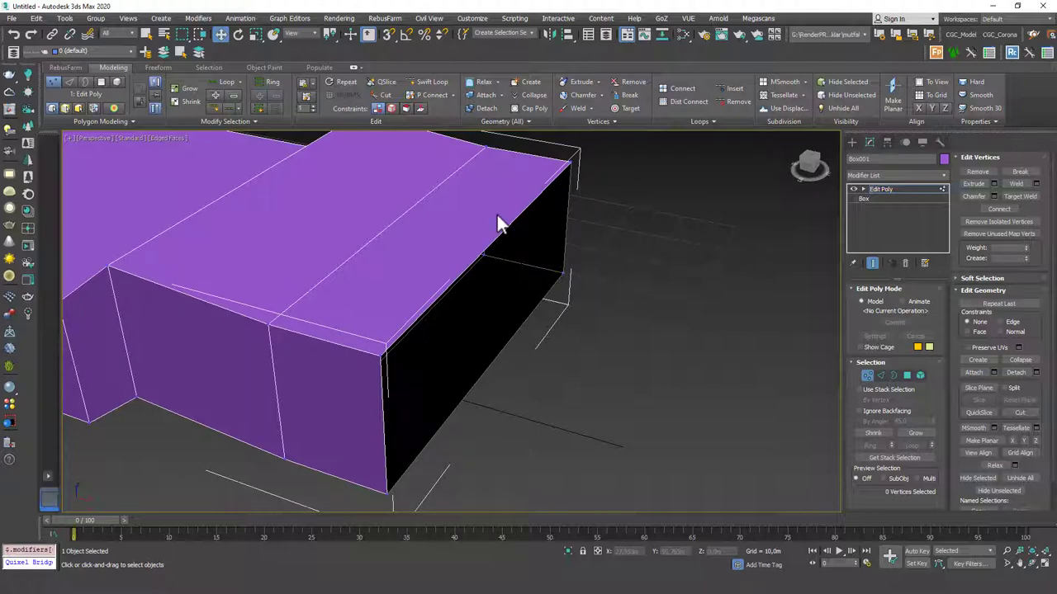
pyautogui.press('3')
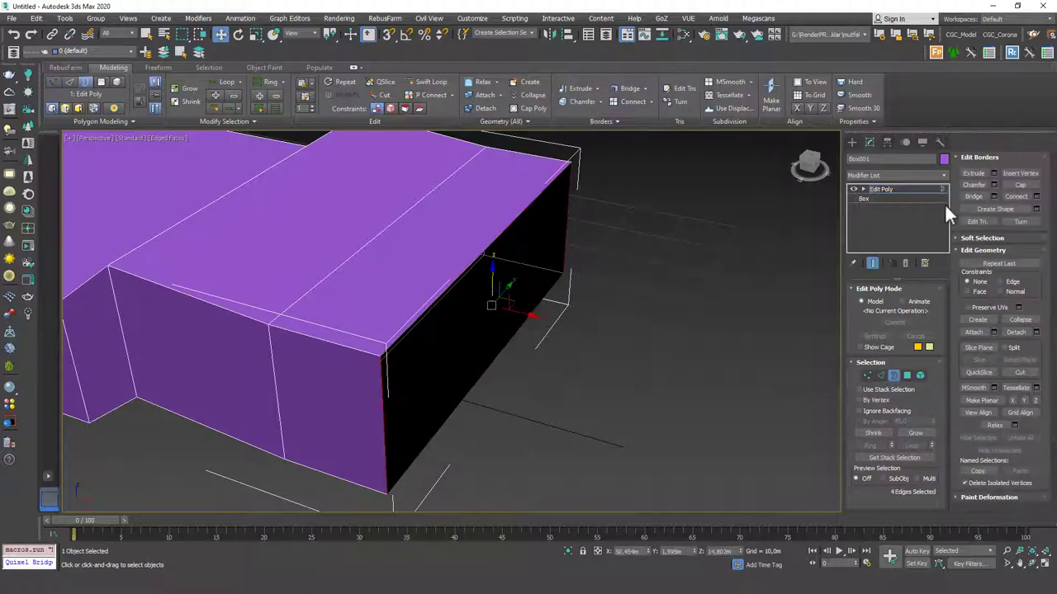
# Try chamfering the open border by about 4.872 m with 7 segments, inspect the result, and cancel the chamfer
pyautogui.click(993, 185)
pyautogui.scroll(5, 492, 339)
pyautogui.scroll(2, 385, 359)
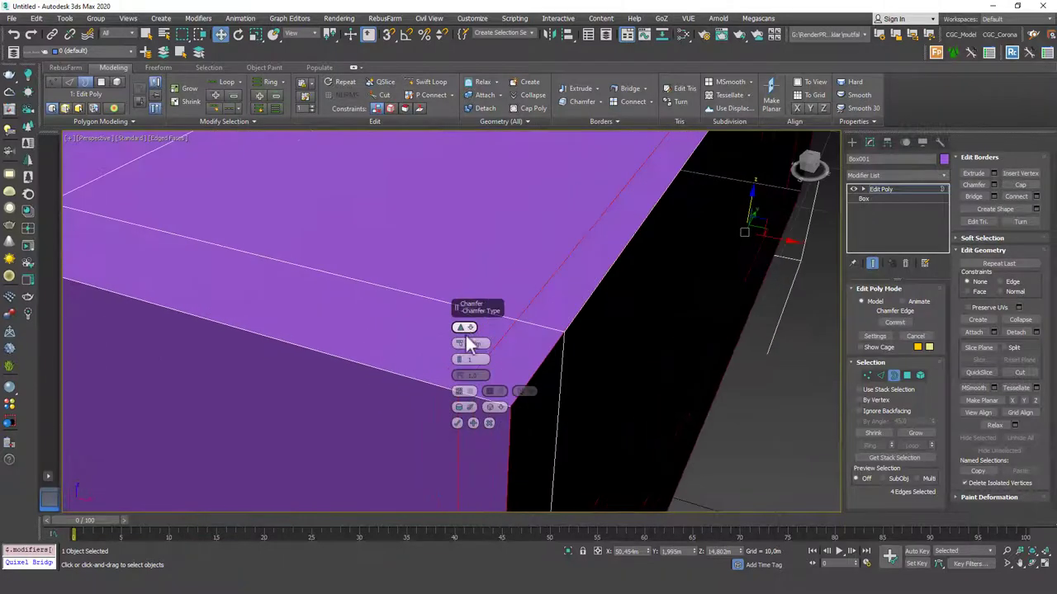
pyautogui.moveTo(467, 337); pyautogui.dragTo(424, 254, button='middle')
pyautogui.keyDown('alt'); pyautogui.moveTo(220, 206); pyautogui.dragTo(248, 248, button='middle'); pyautogui.keyUp('alt')
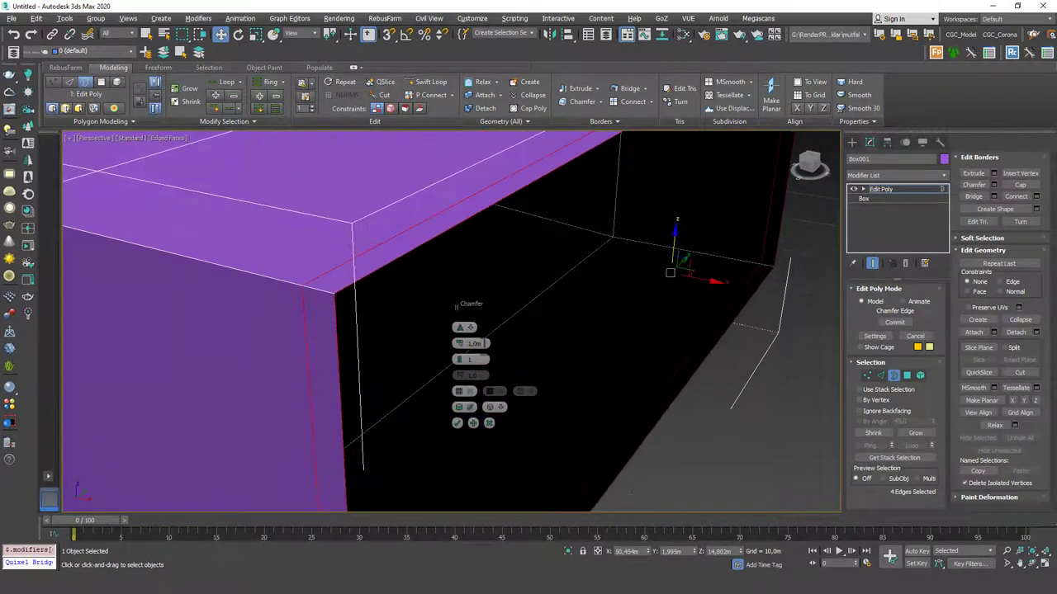
pyautogui.moveTo(462, 345); pyautogui.dragTo(459, 316)
pyautogui.click(463, 357)
pyautogui.click(463, 357)
pyautogui.moveTo(463, 359); pyautogui.dragTo(456, 363)
pyautogui.keyDown('alt'); pyautogui.moveTo(457, 363); pyautogui.dragTo(529, 286, button='middle'); pyautogui.keyUp('alt')
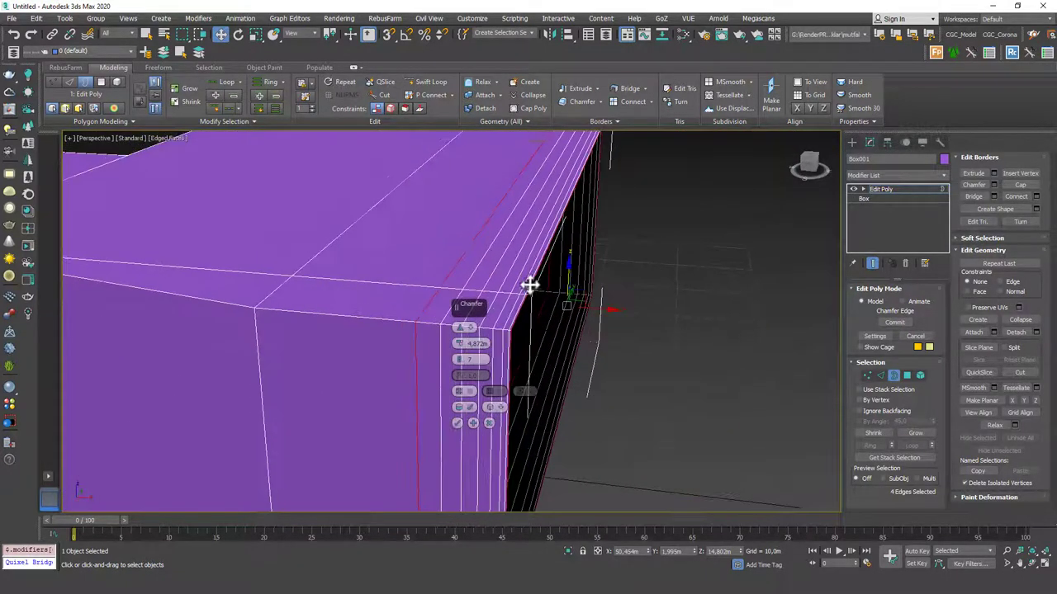
pyautogui.click(489, 423)
pyautogui.keyDown('alt'); pyautogui.moveTo(490, 417); pyautogui.dragTo(562, 323, button='middle'); pyautogui.keyUp('alt')
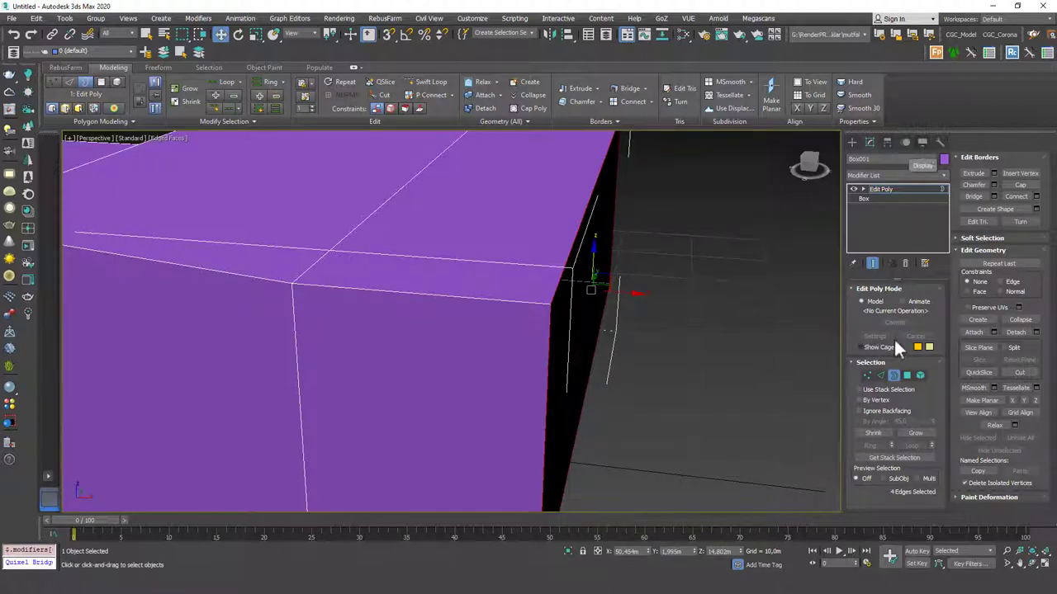
# Cap the open border, and delete the resulting end polygon
pyautogui.keyDown('alt'); pyautogui.moveTo(757, 283); pyautogui.dragTo(644, 285, button='middle'); pyautogui.keyUp('alt')
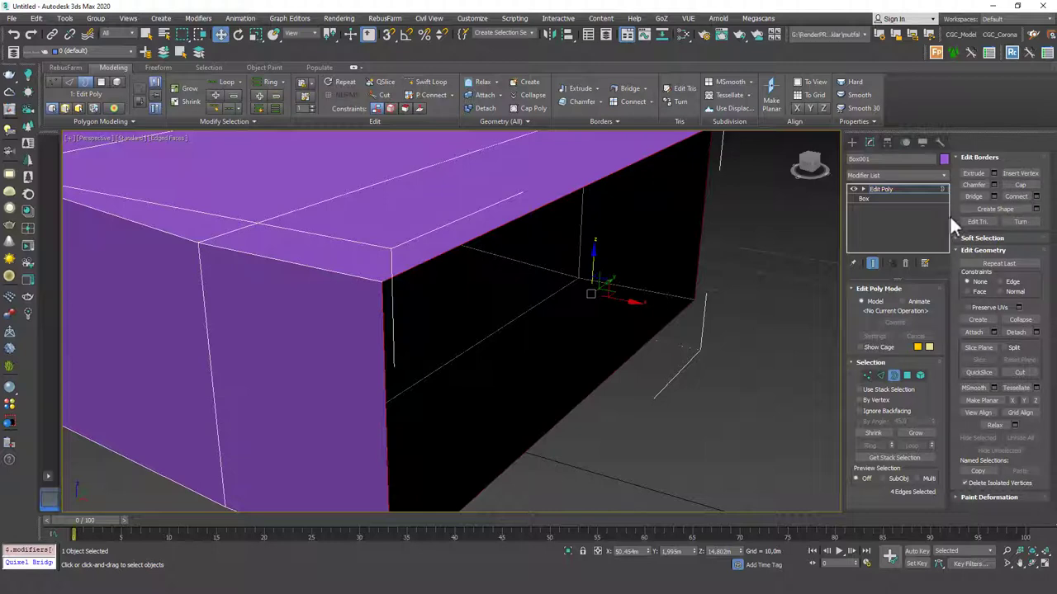
pyautogui.scroll(-5, 635, 299)
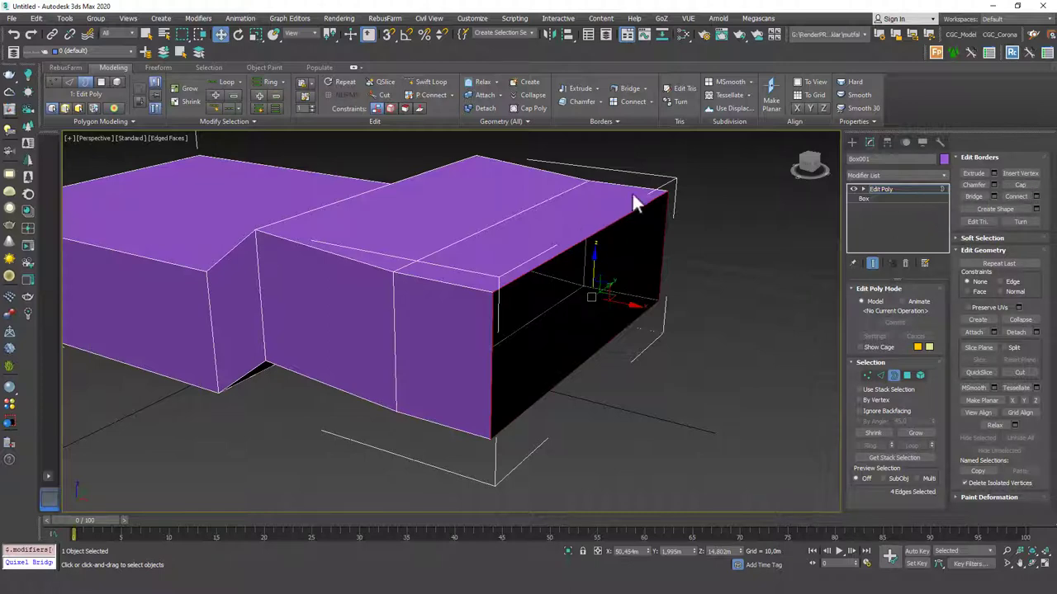
pyautogui.click(1022, 187)
pyautogui.keyDown('alt'); pyautogui.moveTo(668, 288); pyautogui.dragTo(632, 337, button='middle'); pyautogui.keyUp('alt')
pyautogui.press('4')
pyautogui.click(621, 312)
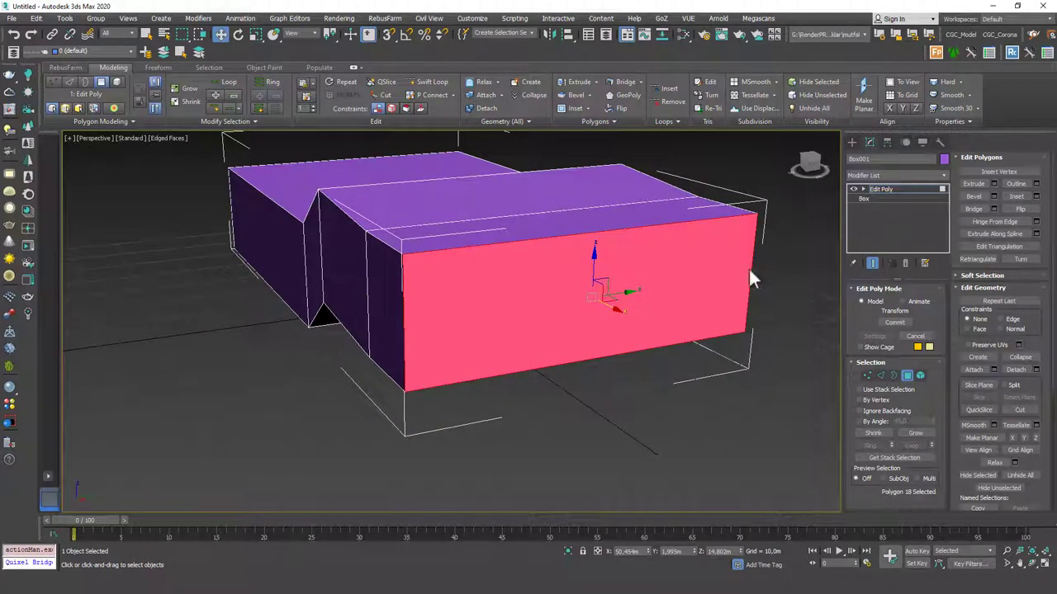
pyautogui.press('Delete')
# Select the ring of crosswise edges around the box and connect them with 5 segments
pyautogui.press('2')
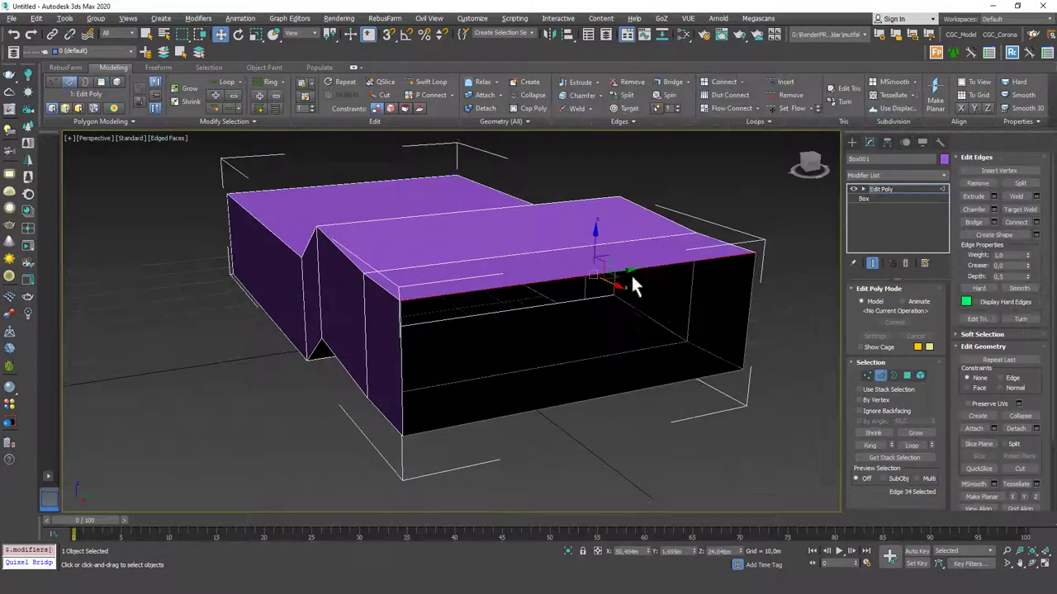
pyautogui.keyDown('alt'); pyautogui.moveTo(623, 335); pyautogui.dragTo(649, 337, button='middle'); pyautogui.keyUp('alt')
pyautogui.click(629, 278)
pyautogui.press('2')
pyautogui.press('2')
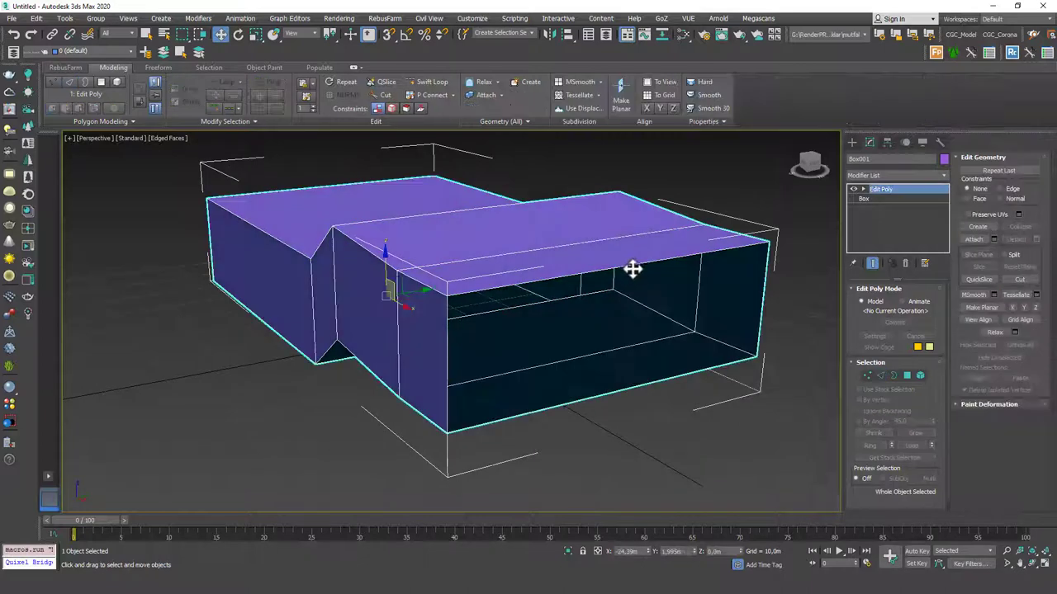
pyautogui.click(631, 266)
pyautogui.hotkey('alt', 'r')
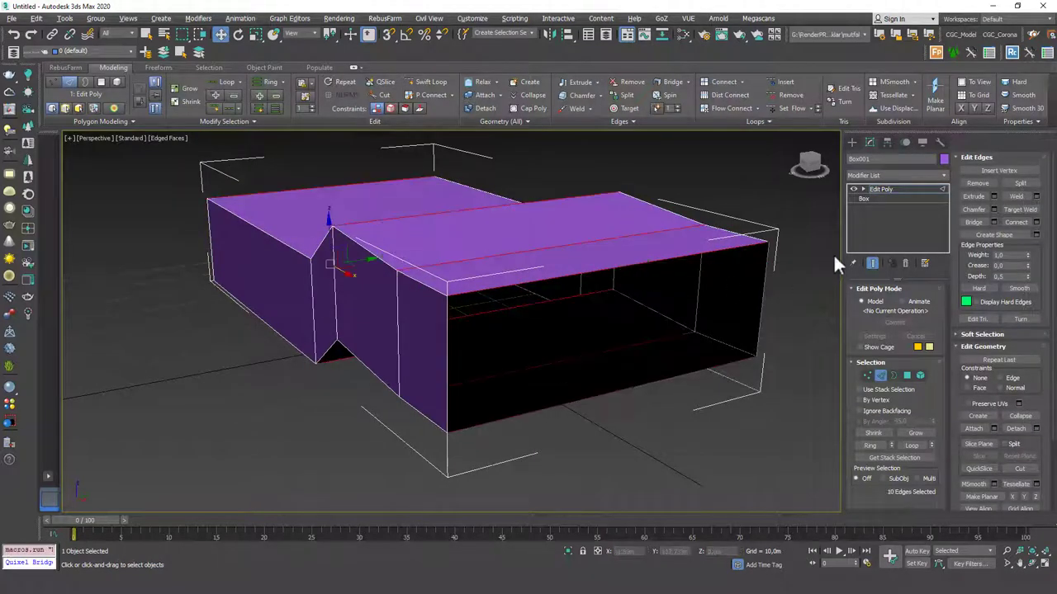
pyautogui.click(1036, 222)
pyautogui.moveTo(460, 330); pyautogui.dragTo(459, 326)
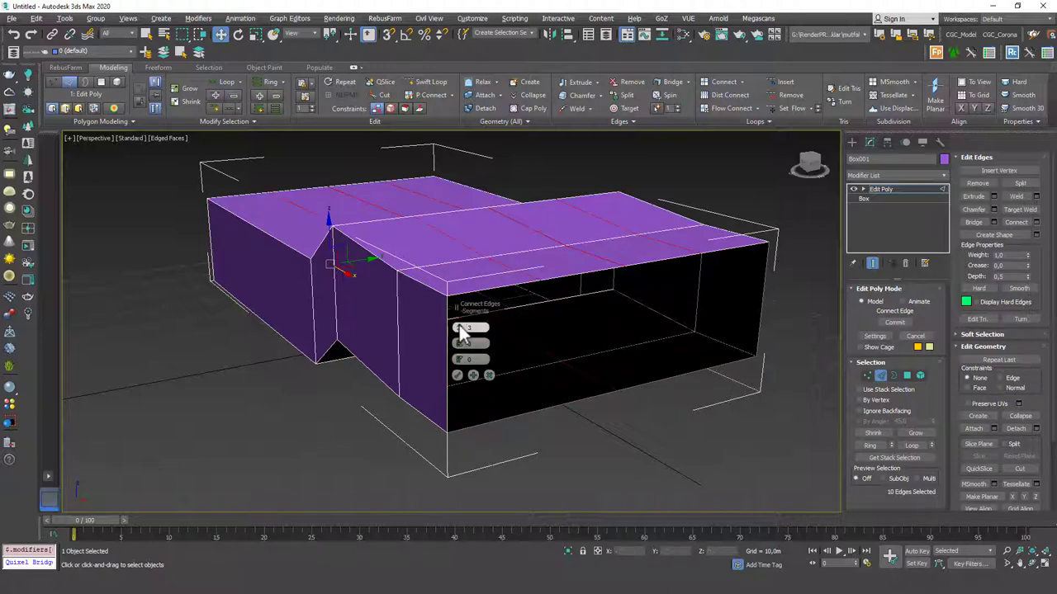
pyautogui.click(459, 375)
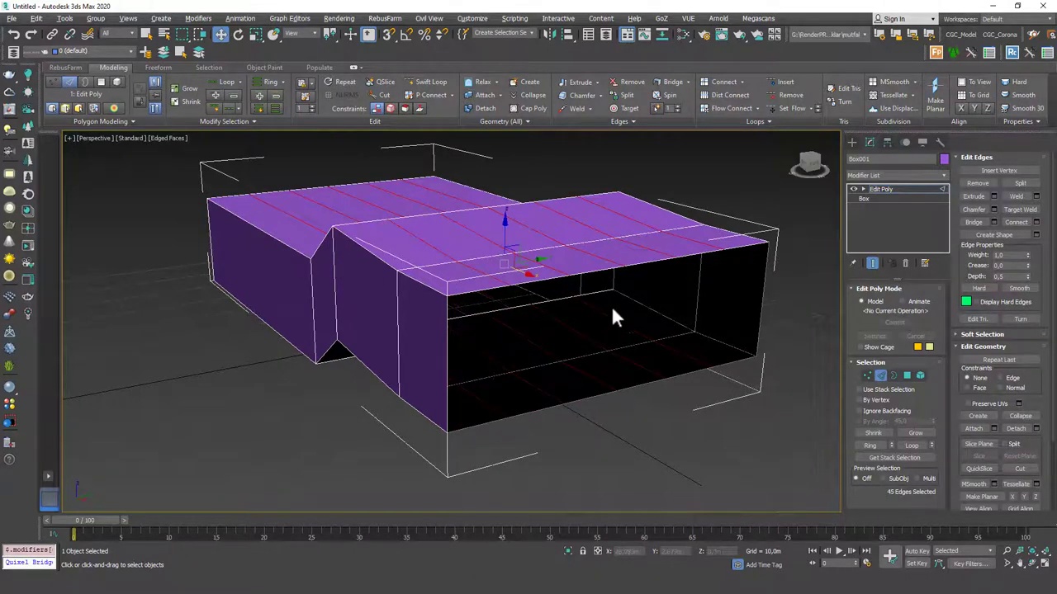
# Scale the five new edge loops outward along Z, and scale the middle loop further to form a peak
pyautogui.press('r')
pyautogui.moveTo(546, 210); pyautogui.dragTo(548, 189)
pyautogui.click(573, 220)
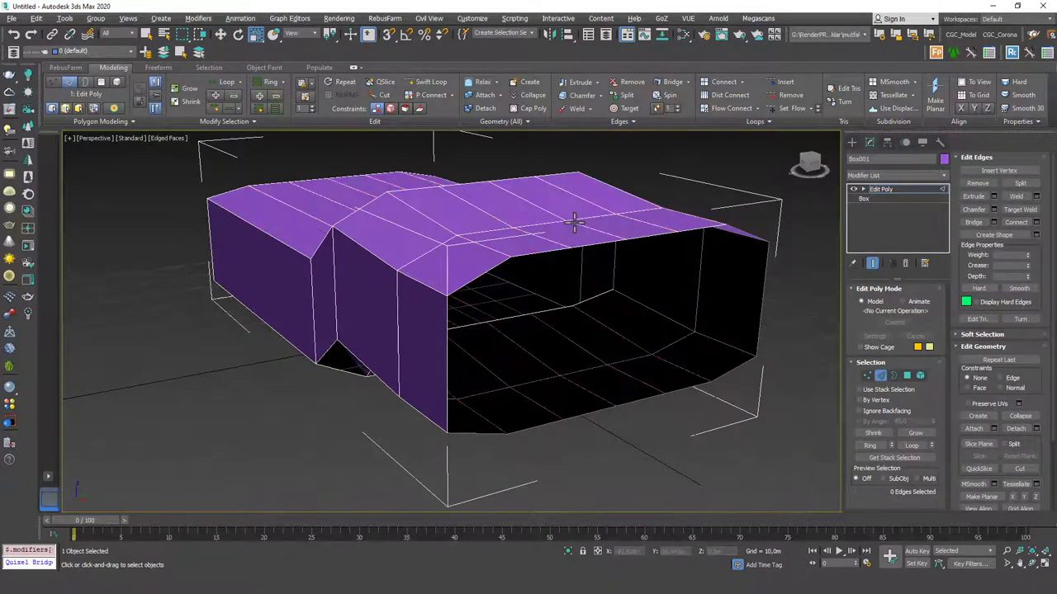
pyautogui.doubleClick(464, 223)
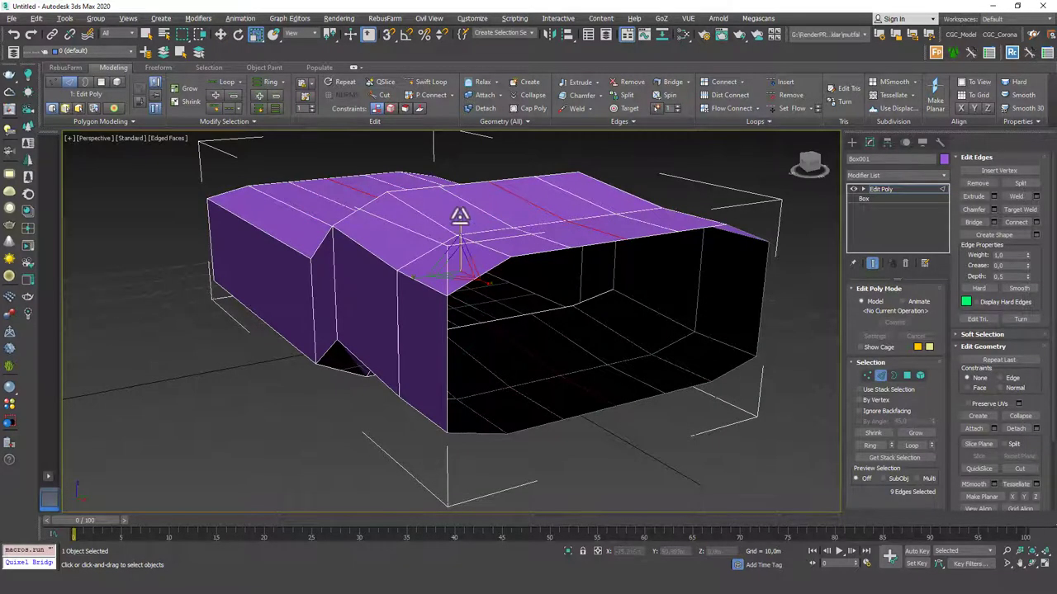
pyautogui.moveTo(460, 216); pyautogui.dragTo(460, 195)
# Cap the uneven open border and select the new end polygon
pyautogui.keyDown('alt'); pyautogui.moveTo(702, 225); pyautogui.dragTo(485, 283, button='middle'); pyautogui.keyUp('alt')
pyautogui.press('3')
pyautogui.click(712, 227)
pyautogui.click(1023, 186)
pyautogui.press('4')
pyautogui.click(646, 273)
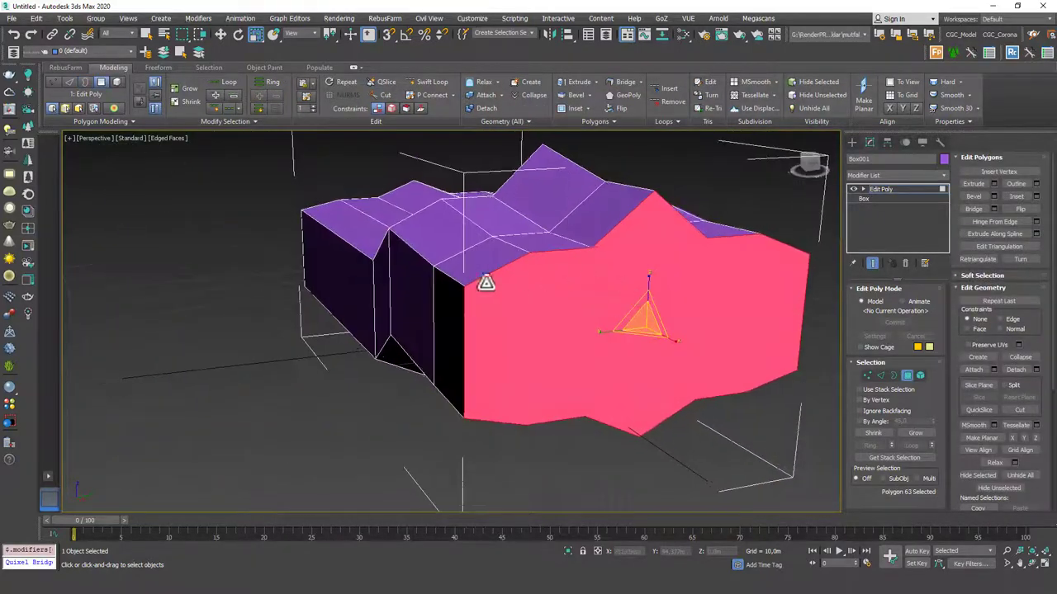
# Try a TurboSmooth modifier on the capped box, inspect the shading without edges, and undo it
pyautogui.keyDown('alt'); pyautogui.moveTo(636, 323); pyautogui.dragTo(786, 246, button='middle'); pyautogui.keyUp('alt')
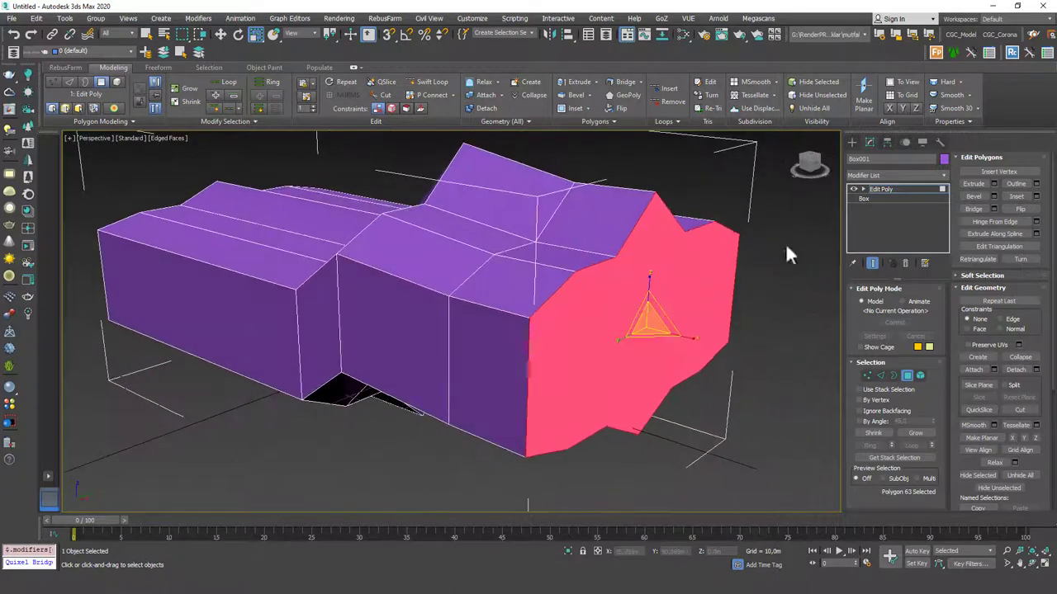
pyautogui.click(896, 189)
pyautogui.click(903, 175)
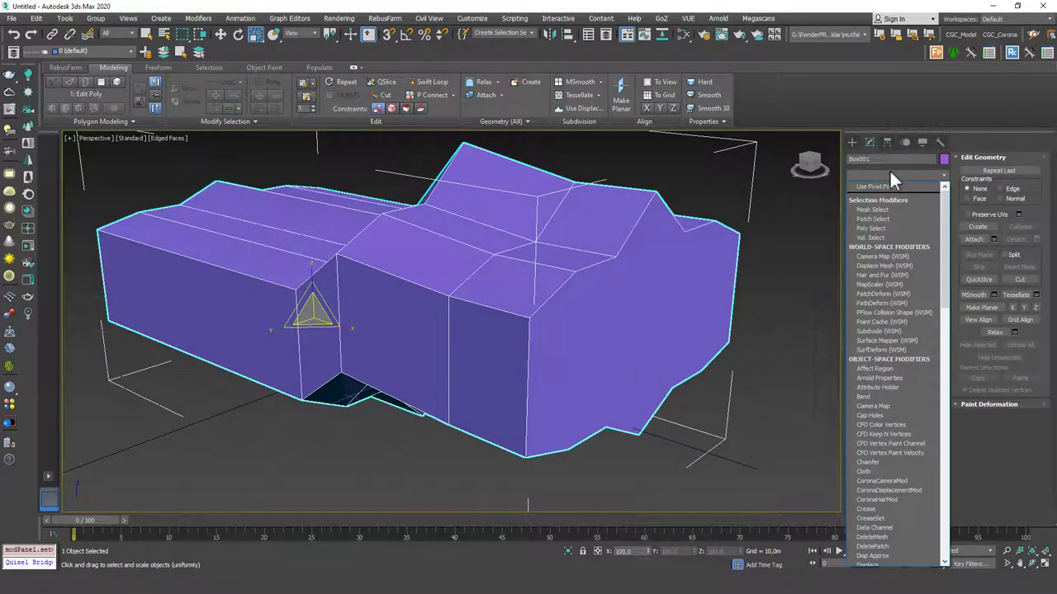
pyautogui.write('tu')
pyautogui.press('Return')
pyautogui.press('F4')
pyautogui.keyDown('alt'); pyautogui.moveTo(726, 283); pyautogui.dragTo(664, 298, button='middle'); pyautogui.keyUp('alt')
pyautogui.hotkey('ctrl', 'z')
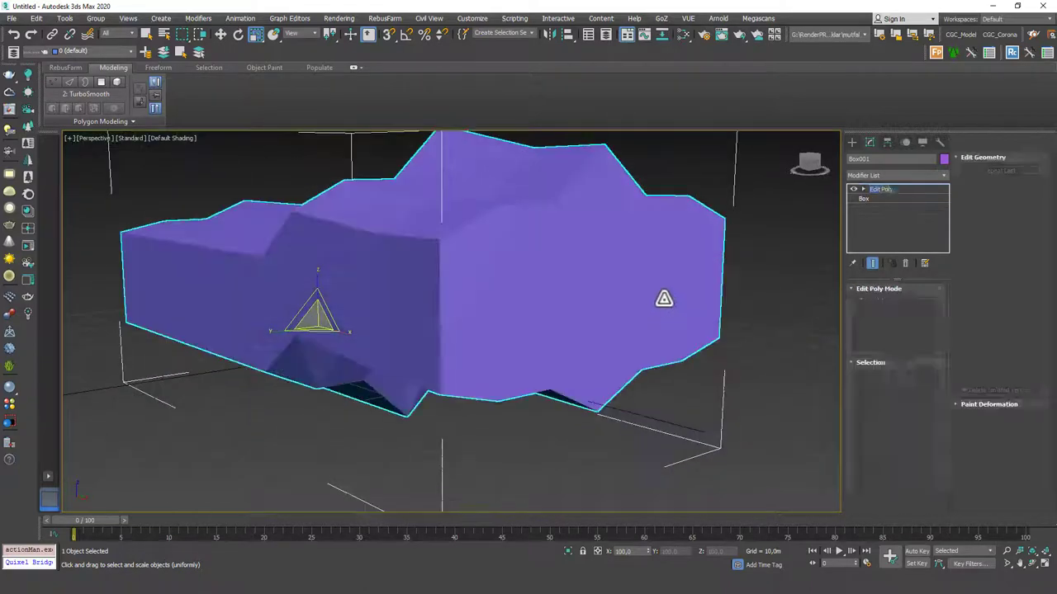
# Show the edges again, try connecting the edge ring beside the peak with 5 segments, and cancel it
pyautogui.click(880, 189)
pyautogui.press('F4')
pyautogui.keyDown('alt'); pyautogui.moveTo(599, 279); pyautogui.dragTo(592, 323, button='middle'); pyautogui.keyUp('alt')
pyautogui.press('2')
pyautogui.click(518, 279)
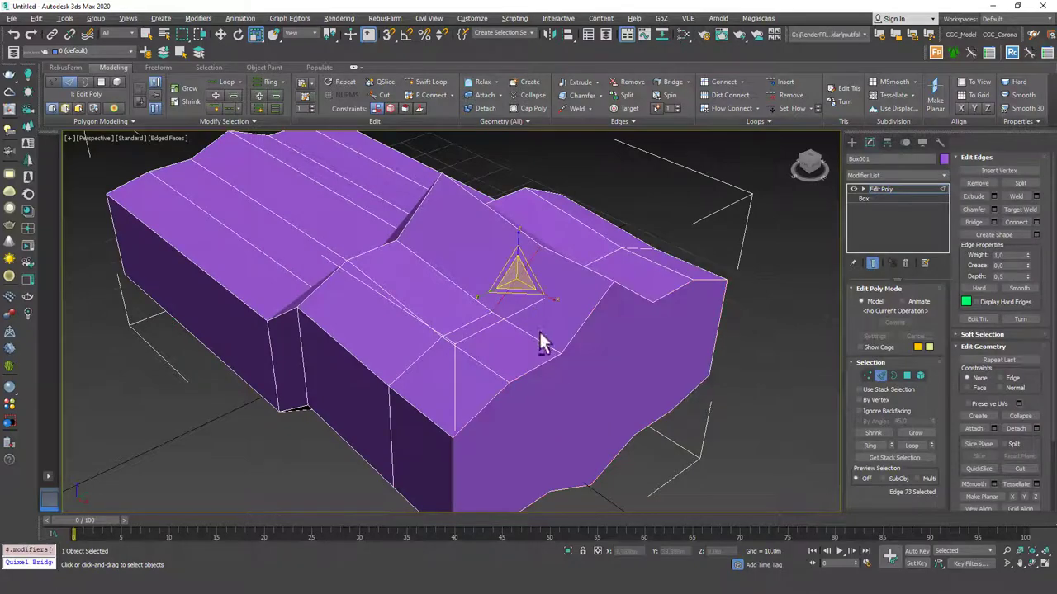
pyautogui.hotkey('alt', 'r')
pyautogui.click(1036, 222)
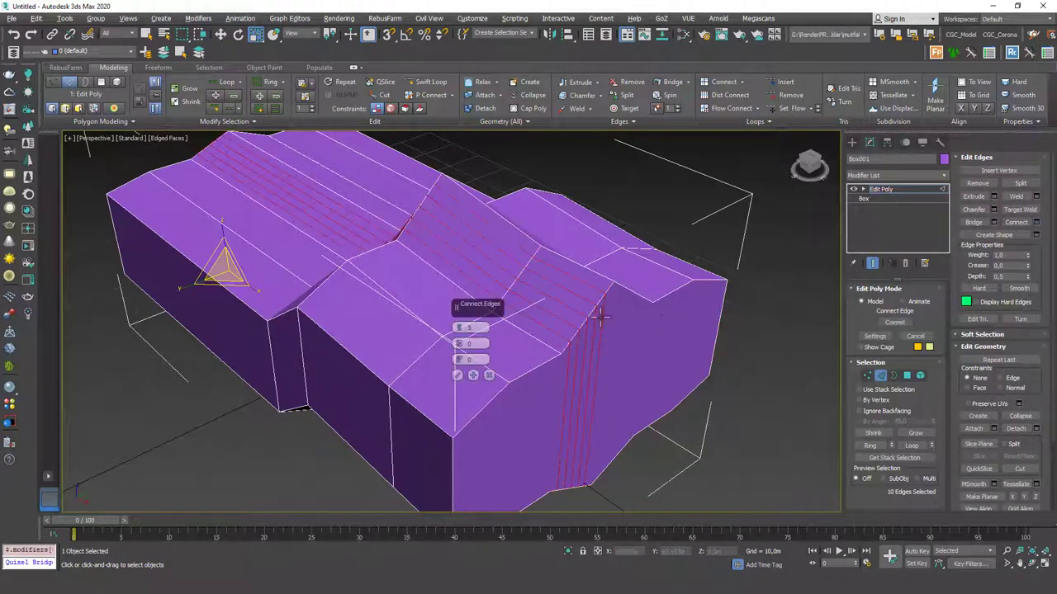
pyautogui.keyDown('alt'); pyautogui.moveTo(600, 311); pyautogui.dragTo(538, 325, button='middle'); pyautogui.keyUp('alt')
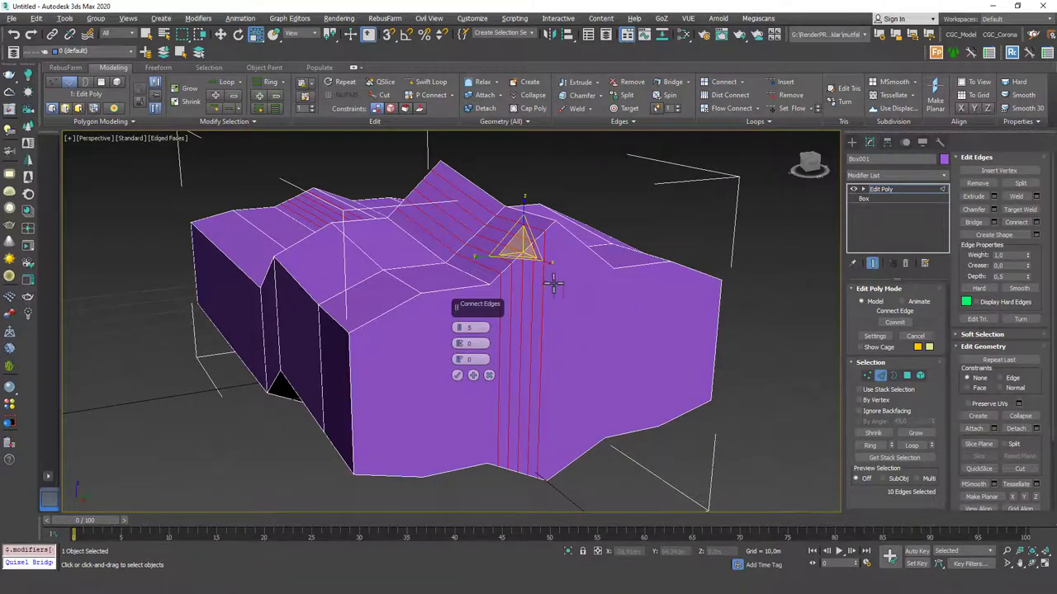
pyautogui.keyDown('alt'); pyautogui.moveTo(554, 283); pyautogui.dragTo(565, 308, button='middle'); pyautogui.keyUp('alt')
pyautogui.click(488, 375)
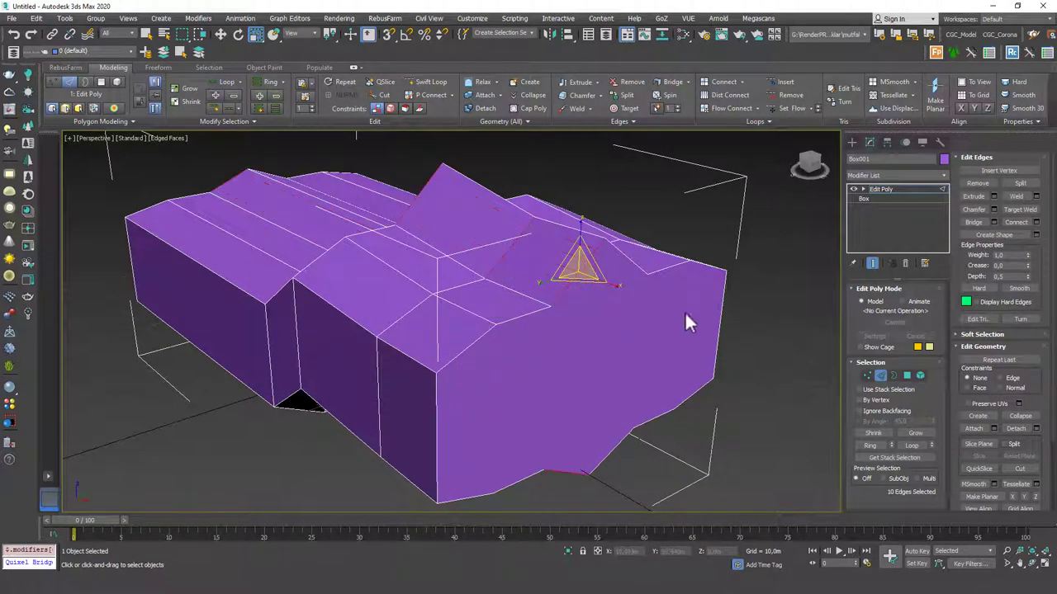
# Delete the many-sided cap polygon from the uneven end of the box
pyautogui.press('4')
pyautogui.click(684, 311)
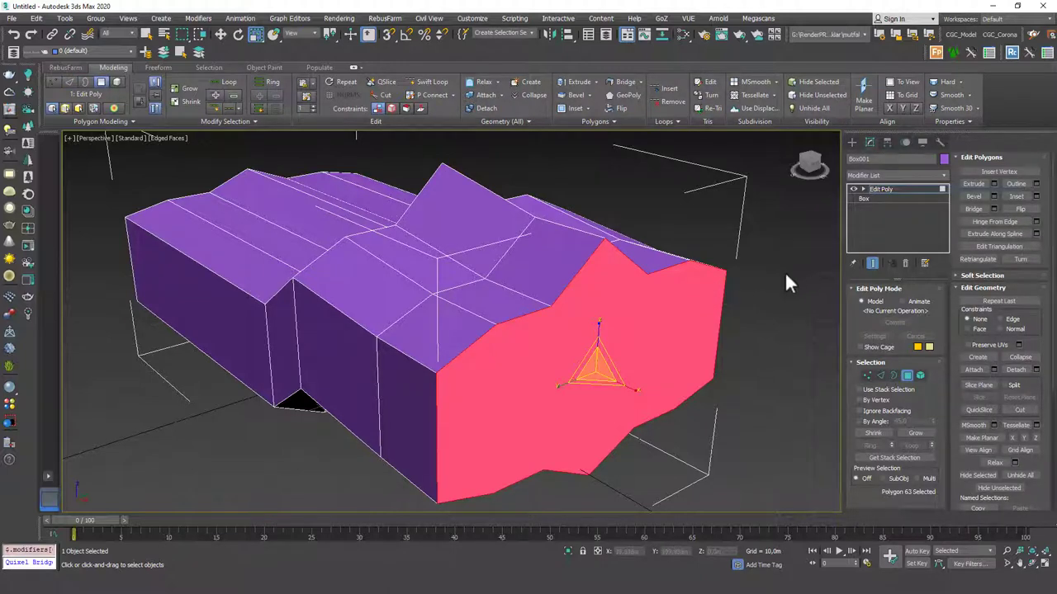
pyautogui.press('Delete')
# Select all five lengthwise edge loops and remove them together with their vertices
pyautogui.press('2')
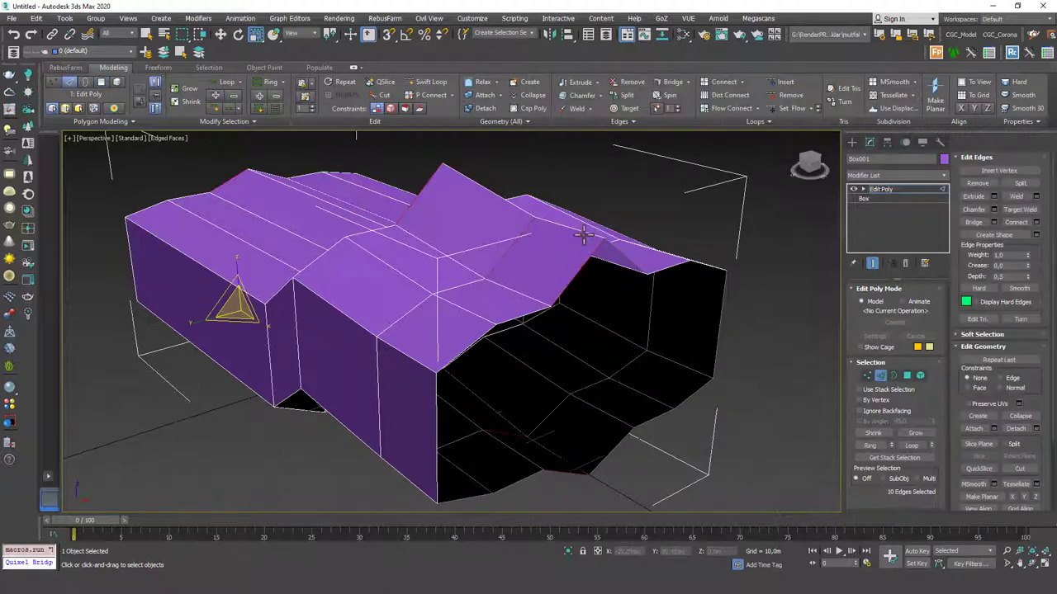
pyautogui.doubleClick(502, 286)
pyautogui.keyDown('ctrl'); pyautogui.doubleClick(507, 299); pyautogui.keyUp('ctrl')
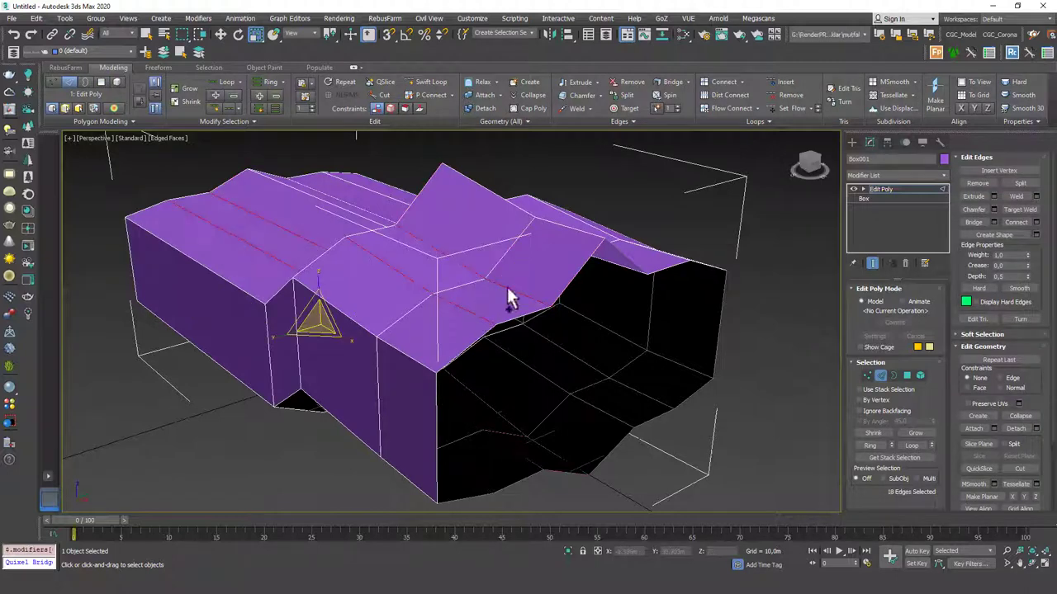
pyautogui.keyDown('ctrl'); pyautogui.doubleClick(569, 231); pyautogui.keyUp('ctrl')
pyautogui.keyDown('alt'); pyautogui.moveTo(568, 229); pyautogui.dragTo(611, 264, button='middle'); pyautogui.keyUp('alt')
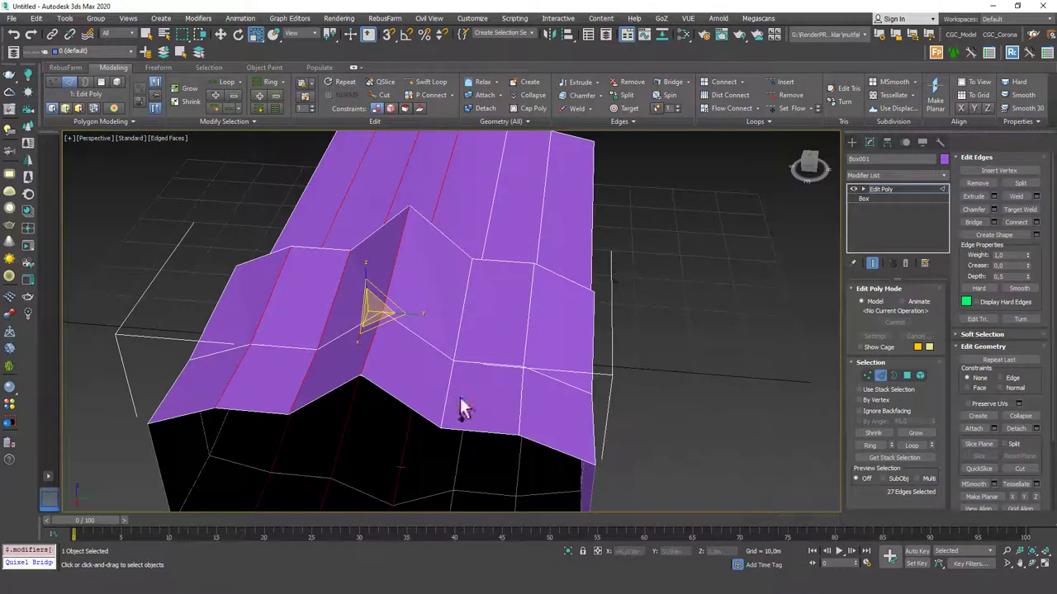
pyautogui.keyDown('ctrl'); pyautogui.doubleClick(447, 393); pyautogui.keyUp('ctrl')
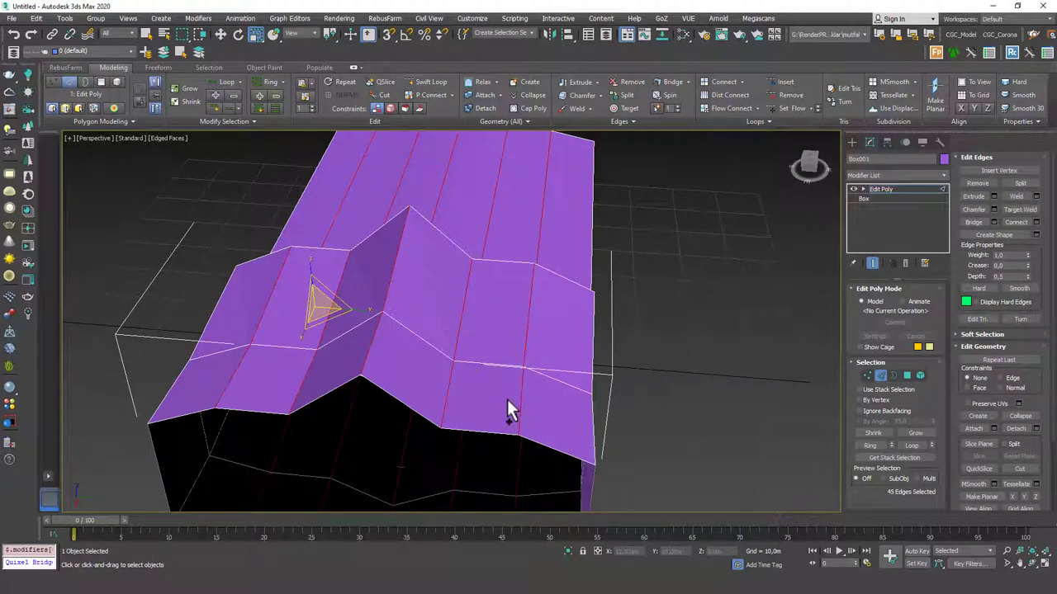
pyautogui.hotkey('ctrl', 'BackSpace')
# Select the open border at the end of the box
pyautogui.keyDown('alt'); pyautogui.moveTo(587, 333); pyautogui.dragTo(778, 281, button='middle'); pyautogui.keyUp('alt')
pyautogui.press('3')
pyautogui.click(600, 307)
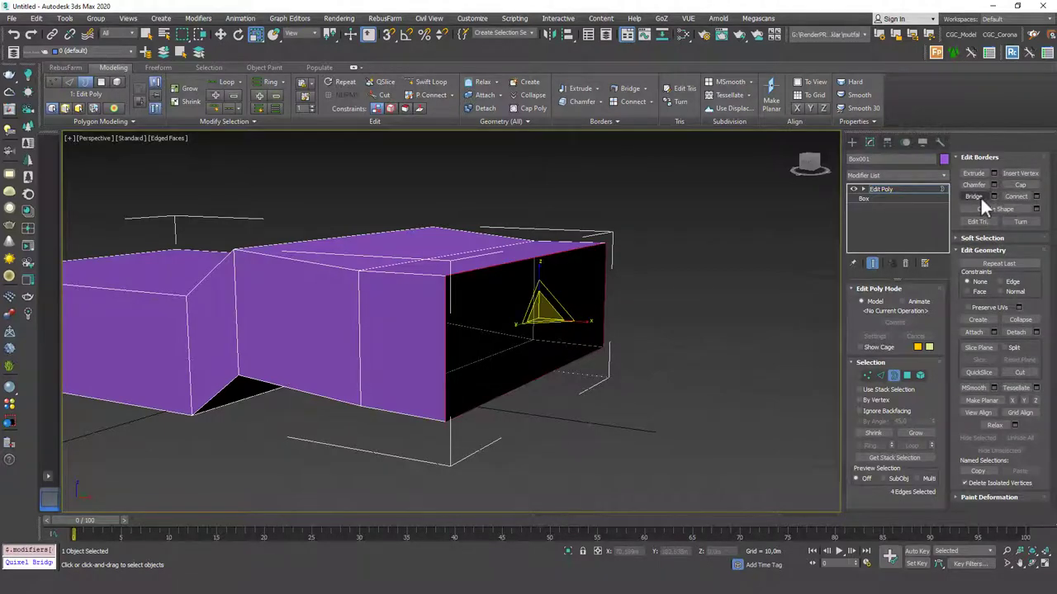
# Clone the whole box as one independent copy, placed along X at about 132.2 m
pyautogui.keyDown('alt'); pyautogui.moveTo(541, 300); pyautogui.dragTo(760, 207, button='middle'); pyautogui.keyUp('alt')
pyautogui.scroll(-3, 557, 314)
pyautogui.scroll(-2, 505, 312)
pyautogui.click(880, 189)
pyautogui.press('w')
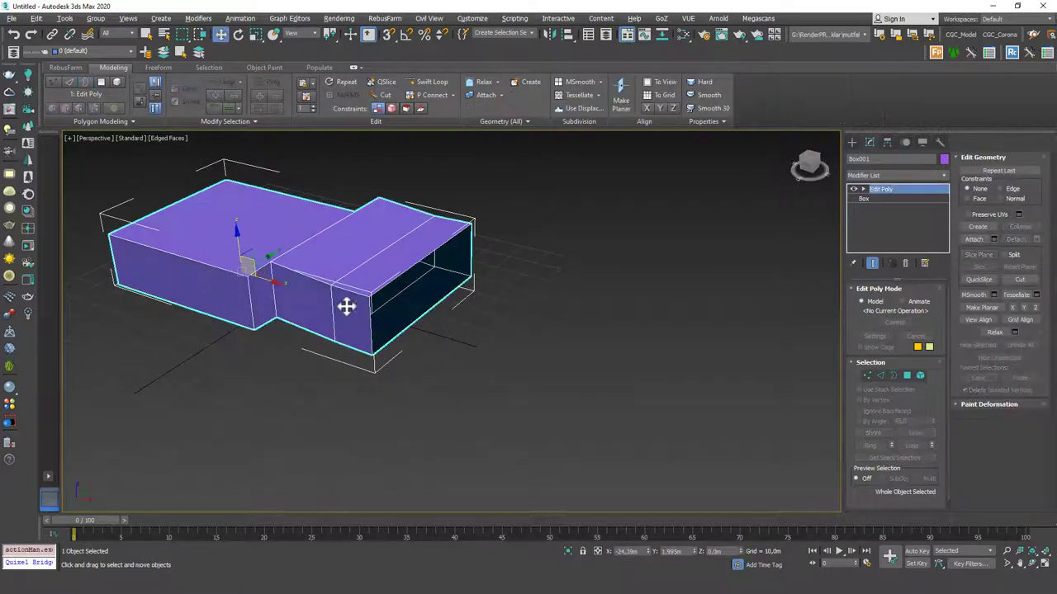
pyautogui.keyDown('shift'); pyautogui.moveTo(408, 314); pyautogui.dragTo(707, 373); pyautogui.keyUp('shift')
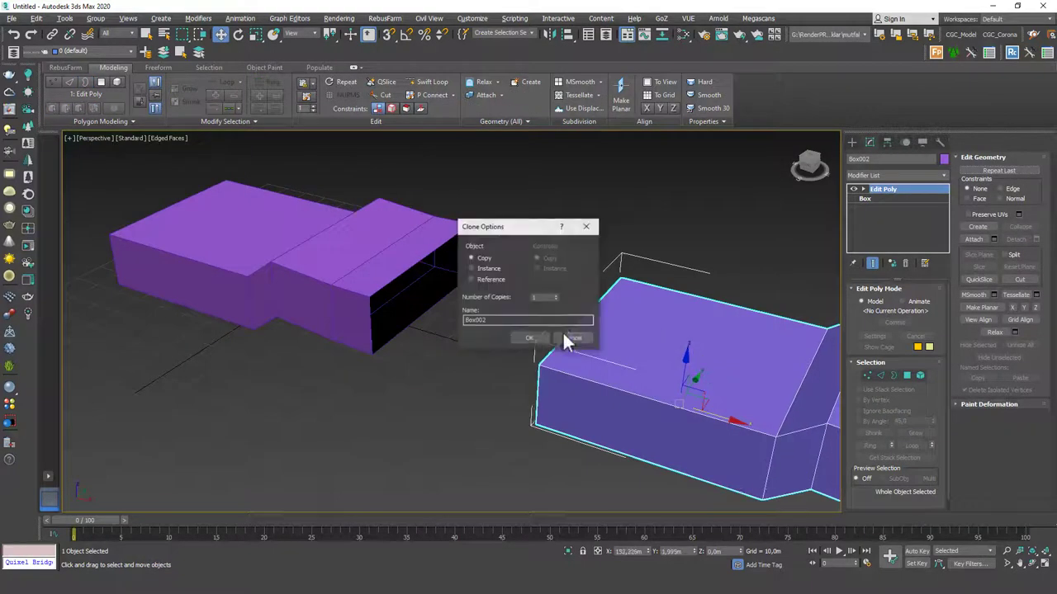
pyautogui.click(536, 337)
# Mirror the copy on the X axis without cloning and move it along X to about 161.46 m
pyautogui.click(548, 34)
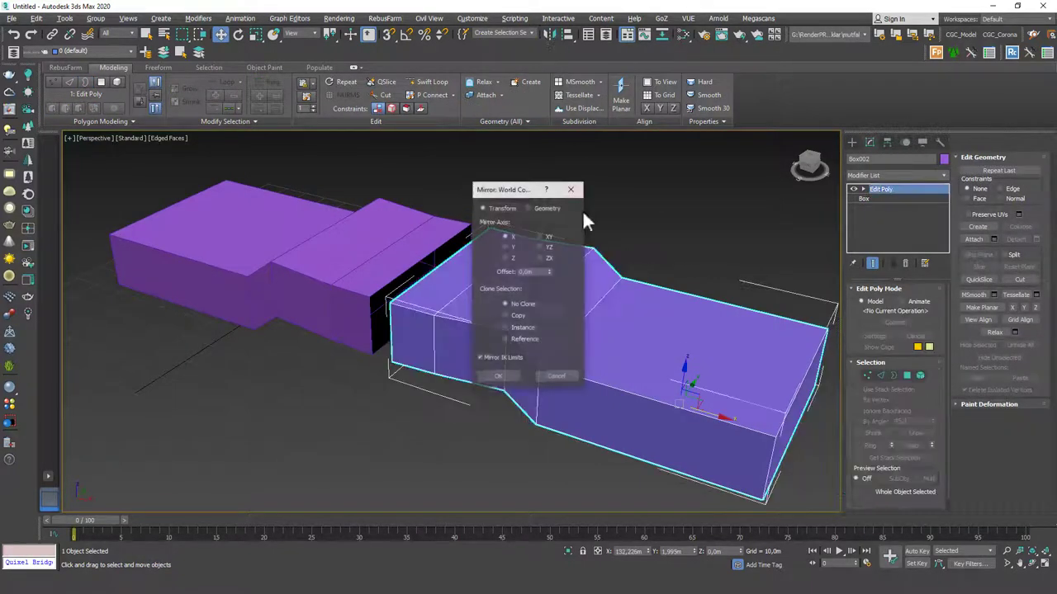
pyautogui.click(501, 372)
pyautogui.moveTo(715, 417); pyautogui.dragTo(830, 397)
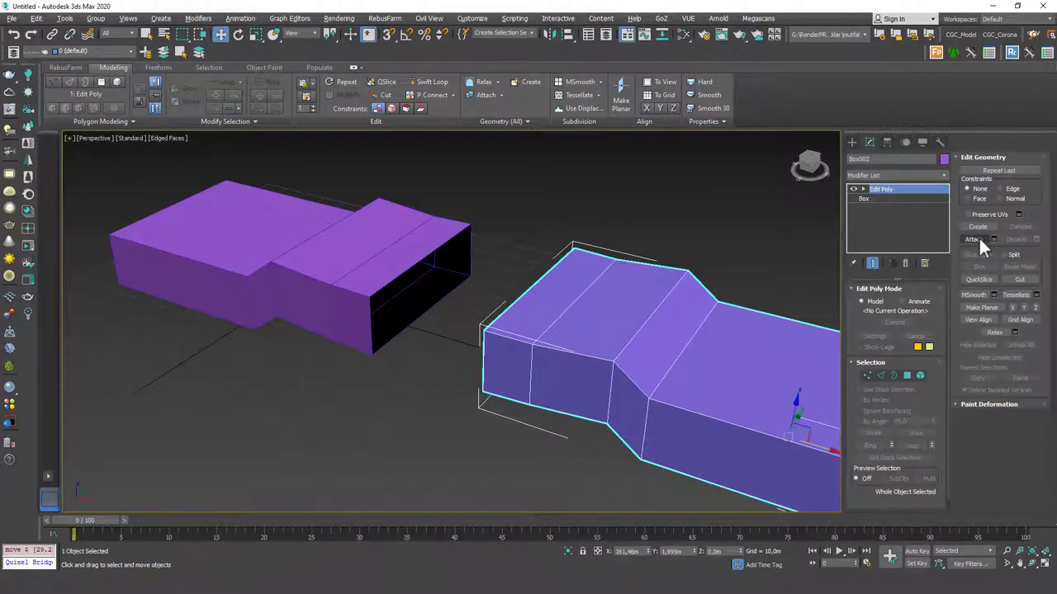
# Attach the original box to the mirrored copy and view the gap between their open ends
pyautogui.click(979, 239)
pyautogui.click(363, 252)
pyautogui.rightClick(437, 281)
pyautogui.keyDown('alt'); pyautogui.moveTo(436, 281); pyautogui.dragTo(452, 319, button='middle'); pyautogui.keyUp('alt')
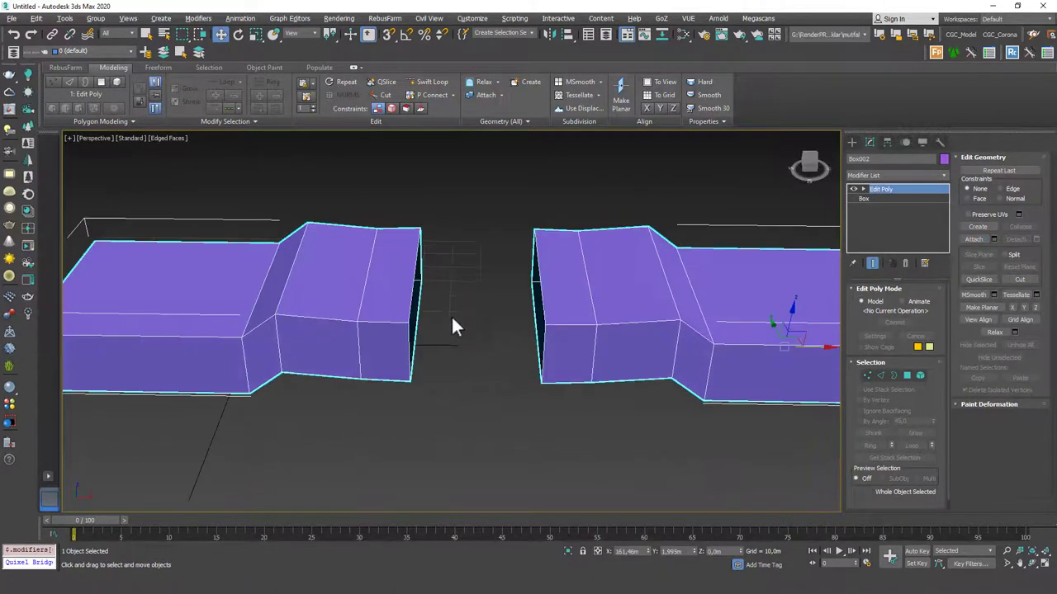
# Select both open borders of the attached box halves and bridge the gap between them
pyautogui.press('3')
pyautogui.hotkey('ctrl', 'a')
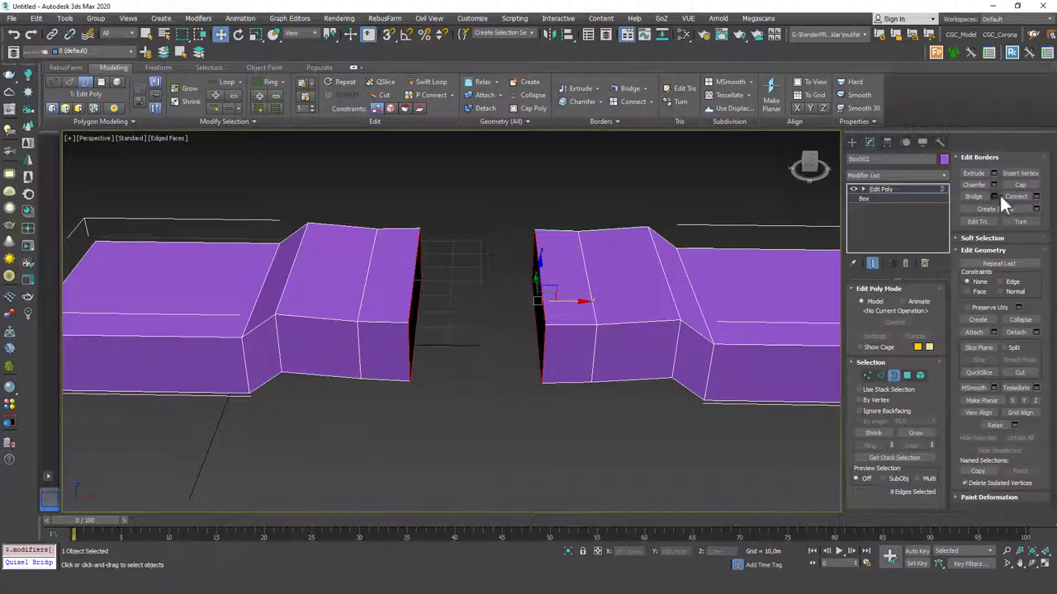
pyautogui.click(974, 197)
pyautogui.keyDown('alt'); pyautogui.moveTo(462, 268); pyautogui.dragTo(492, 303, button='middle'); pyautogui.keyUp('alt')
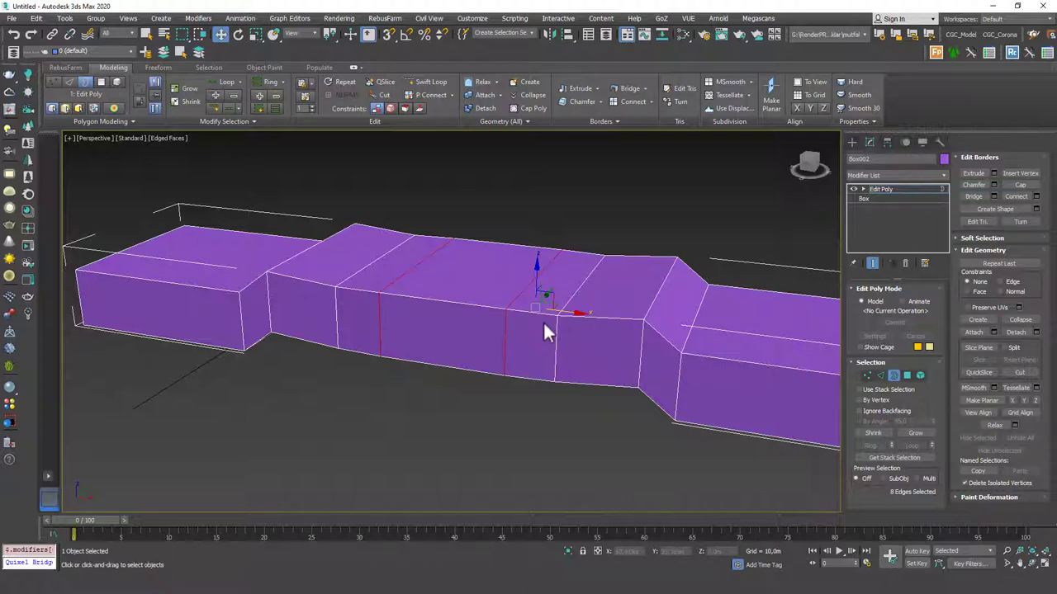
# Remove the bridge between the two halves and delete the whole mirrored half as an element
pyautogui.press('Delete')
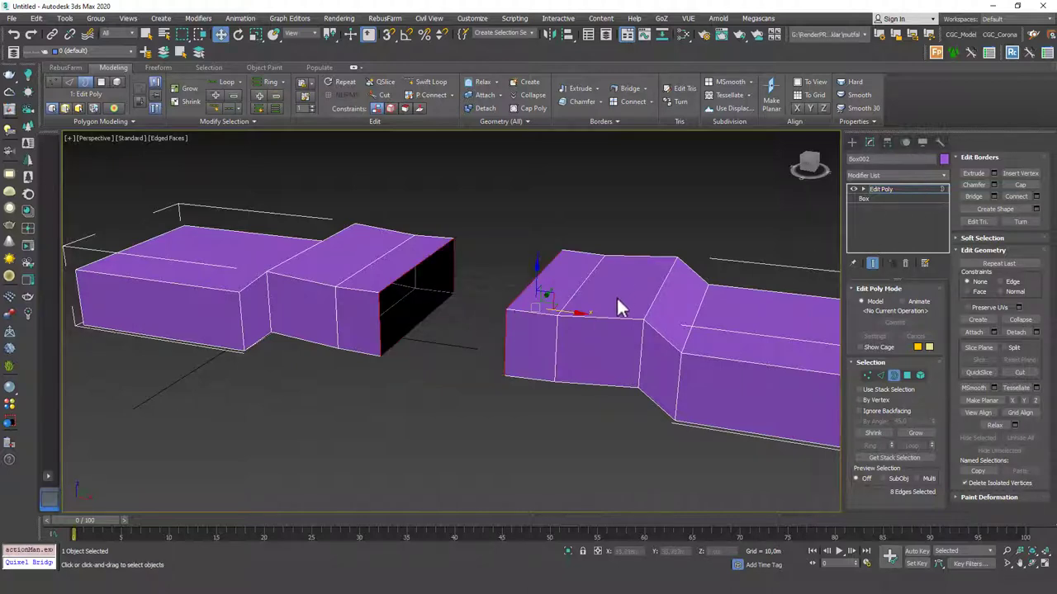
pyautogui.press('3')
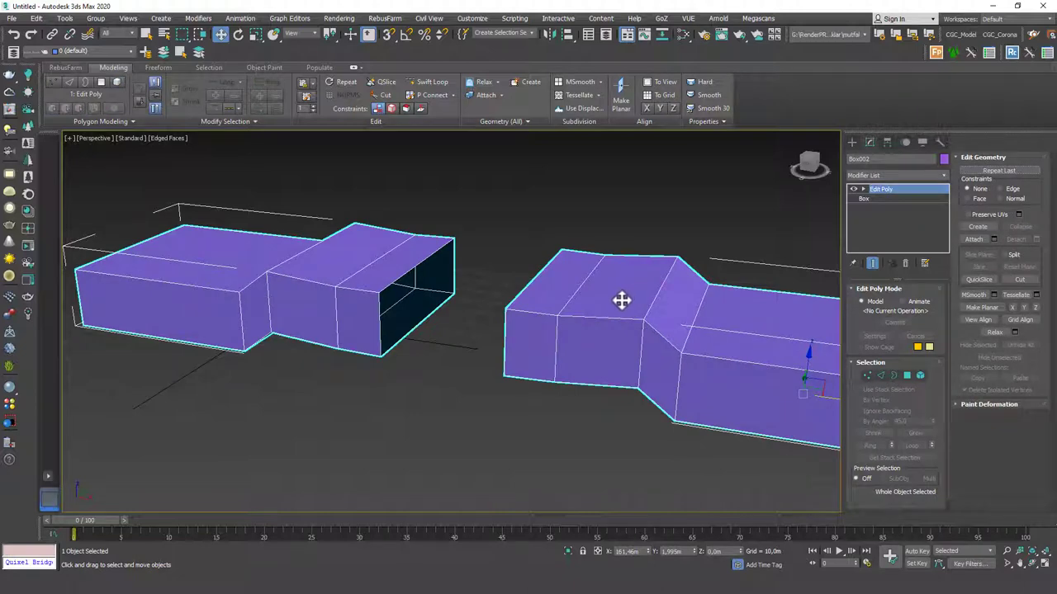
pyautogui.press('5')
pyautogui.click(622, 298)
pyautogui.press('Delete')
pyautogui.click(881, 189)
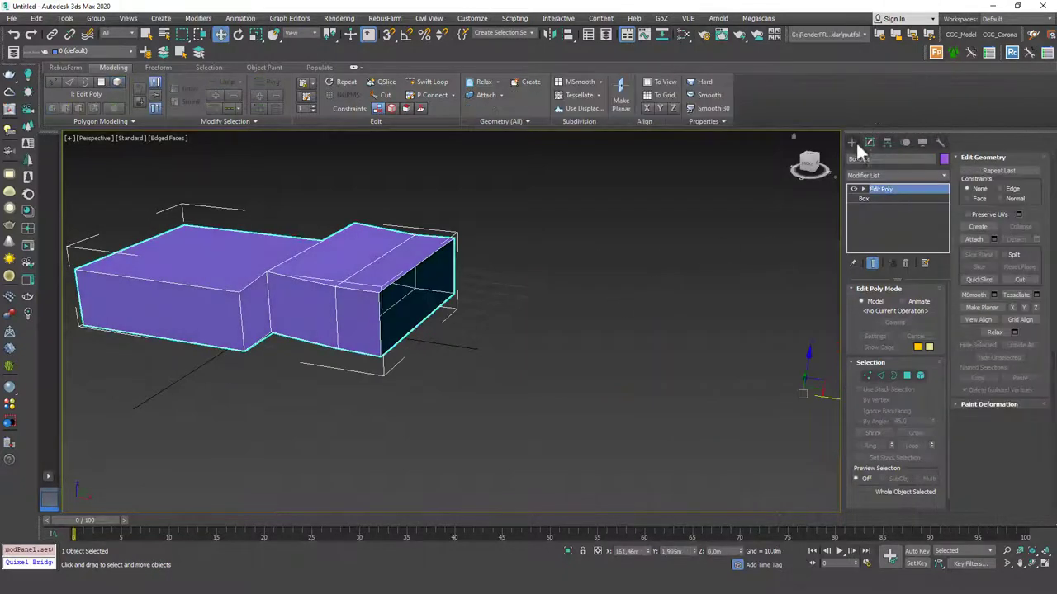
# Create a second standard box on the grid in front of the purple one
pyautogui.click(852, 142)
pyautogui.click(874, 208)
pyautogui.keyDown('alt'); pyautogui.moveTo(572, 328); pyautogui.dragTo(376, 334, button='middle'); pyautogui.keyUp('alt')
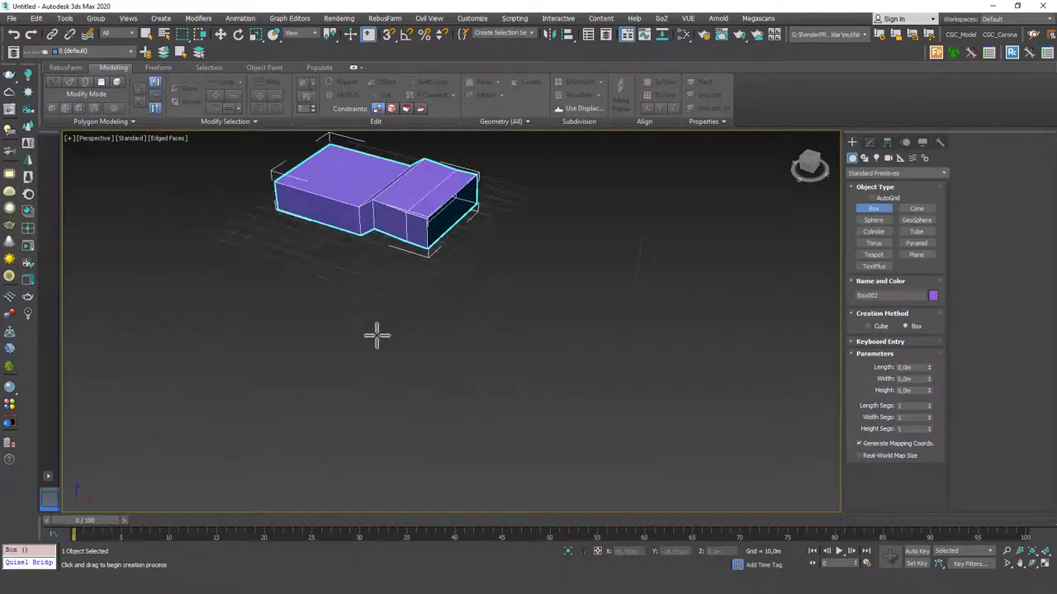
pyautogui.moveTo(415, 315); pyautogui.dragTo(420, 469)
pyautogui.click(421, 367)
pyautogui.press('w')
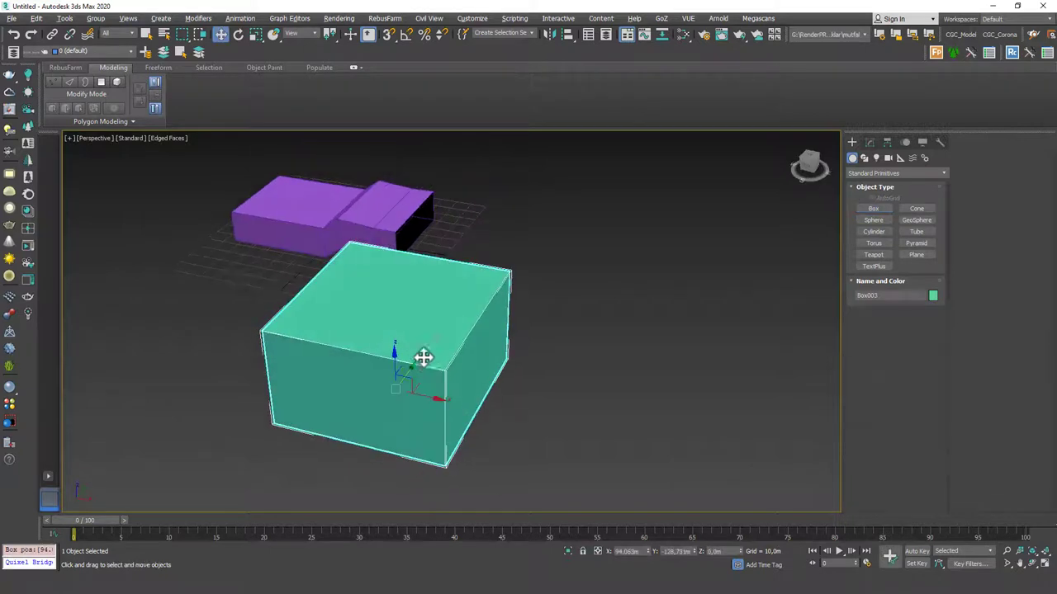
# Add an Edit Poly modifier to the green box and delete two opposite side polygons
pyautogui.press('e')
pyautogui.keyDown('alt'); pyautogui.moveTo(553, 302); pyautogui.dragTo(617, 287, button='middle'); pyautogui.keyUp('alt')
pyautogui.press('4')
pyautogui.click(479, 356)
pyautogui.keyDown('alt'); pyautogui.moveTo(478, 355); pyautogui.dragTo(374, 373, button='middle'); pyautogui.keyUp('alt')
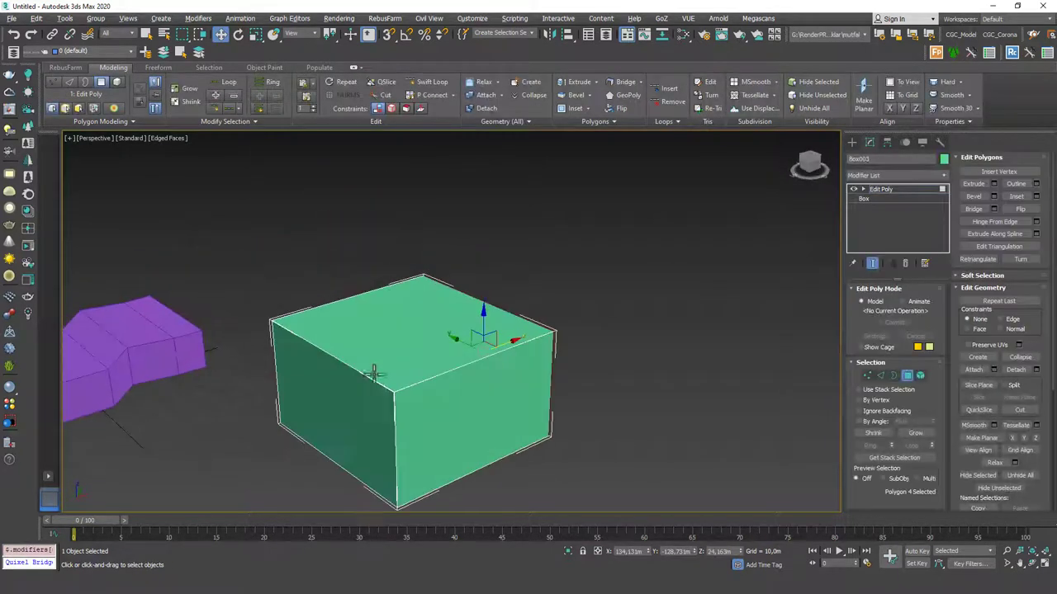
pyautogui.click(373, 373)
pyautogui.press('Delete')
# Try to connect the green box's two open borders with 1 segment, pinch 0 and slide 0
pyautogui.keyDown('alt'); pyautogui.moveTo(455, 370); pyautogui.dragTo(533, 321, button='middle'); pyautogui.keyUp('alt')
pyautogui.press('3')
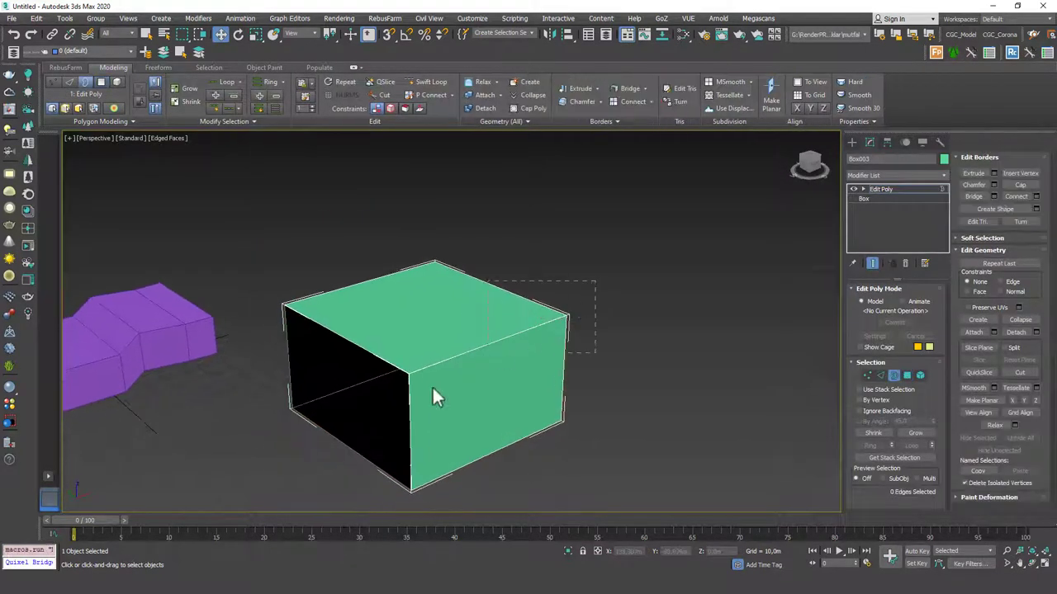
pyautogui.moveTo(432, 387); pyautogui.dragTo(388, 401)
pyautogui.keyDown('alt'); pyautogui.moveTo(500, 355); pyautogui.dragTo(413, 363, button='middle'); pyautogui.keyUp('alt')
pyautogui.click(1036, 197)
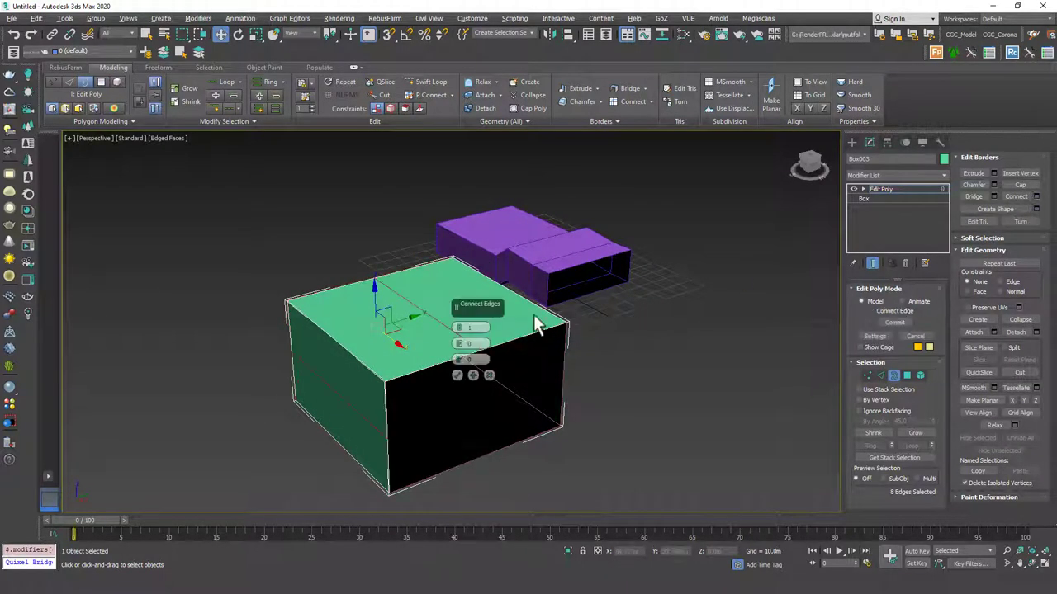
pyautogui.keyDown('alt'); pyautogui.moveTo(535, 324); pyautogui.dragTo(508, 301, button='middle'); pyautogui.keyUp('alt')
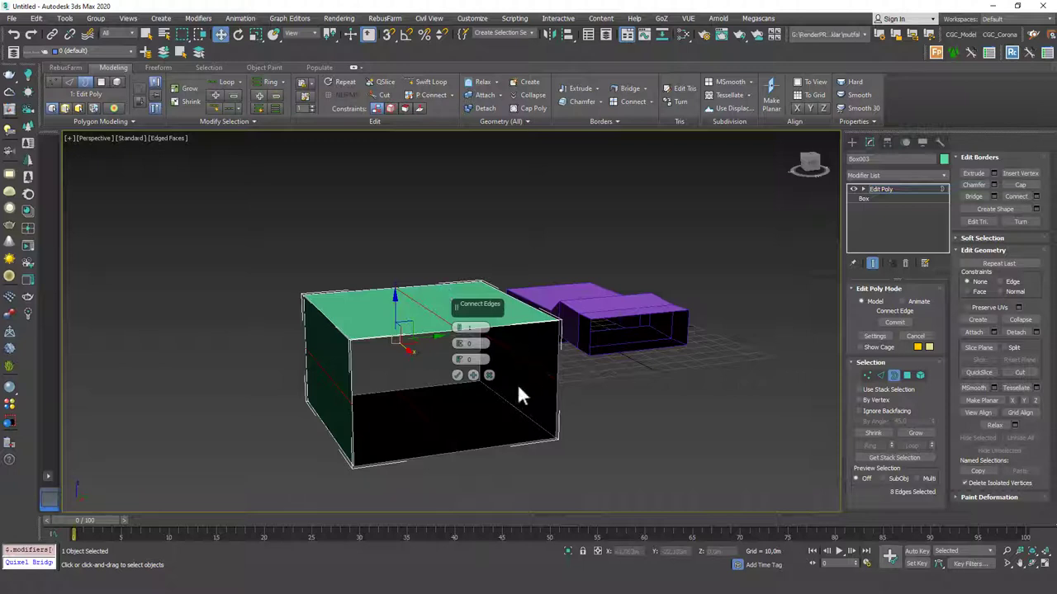
pyautogui.click(489, 376)
# Delete the green box and select the purple box
pyautogui.click(899, 188)
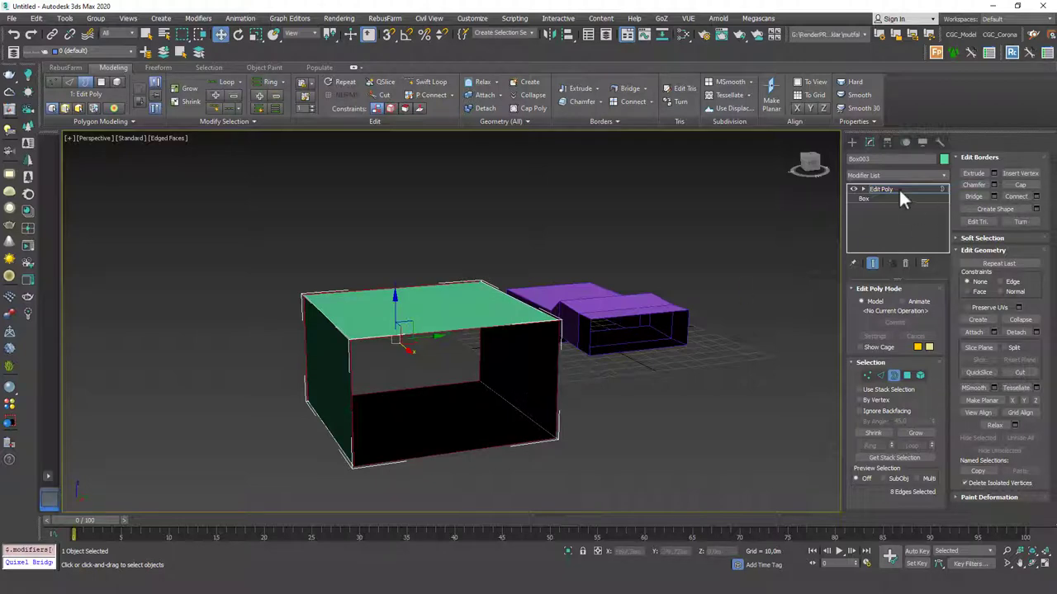
pyautogui.press('Delete')
pyautogui.click(593, 321)
# Create a Linear shape named Shape001 from the open border at the purple box's end
pyautogui.scroll(5, 601, 327)
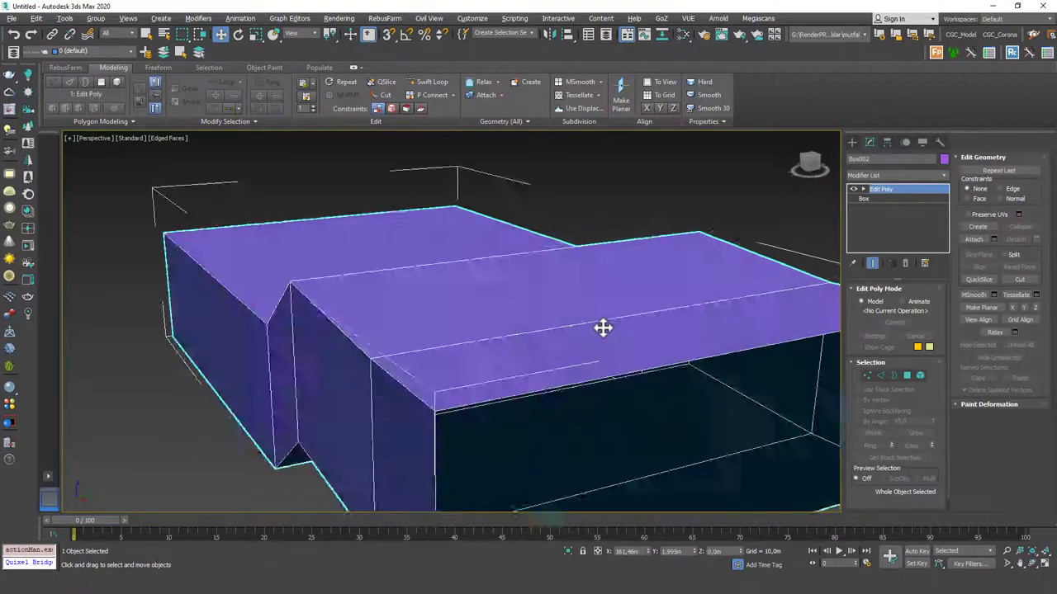
pyautogui.keyDown('alt'); pyautogui.moveTo(602, 328); pyautogui.dragTo(599, 345, button='middle'); pyautogui.keyUp('alt')
pyautogui.scroll(-2, 600, 344)
pyautogui.moveTo(725, 367); pyautogui.dragTo(656, 296, button='middle')
pyautogui.press('3')
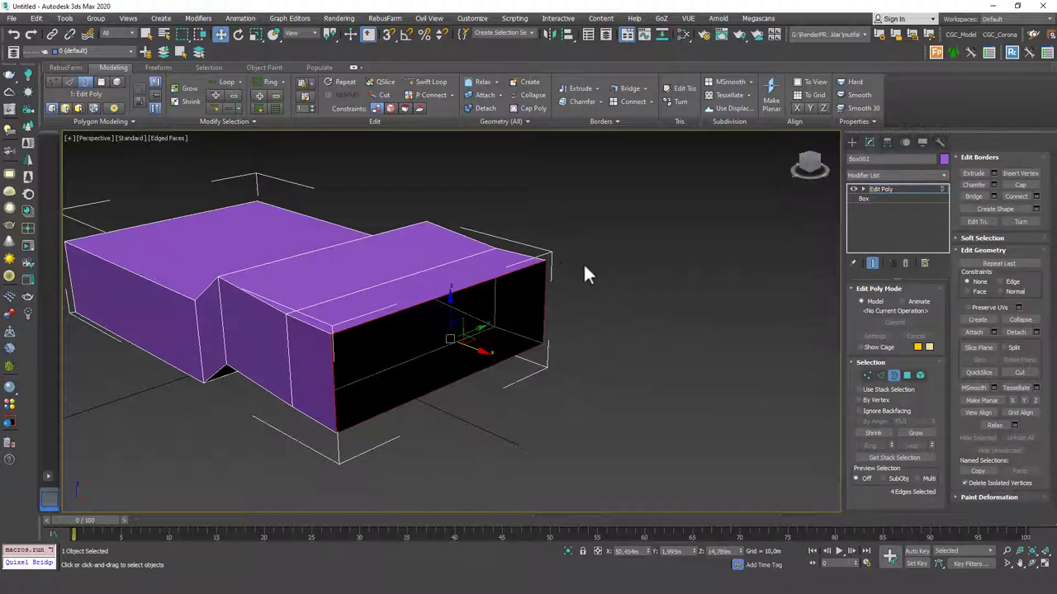
pyautogui.click(1036, 209)
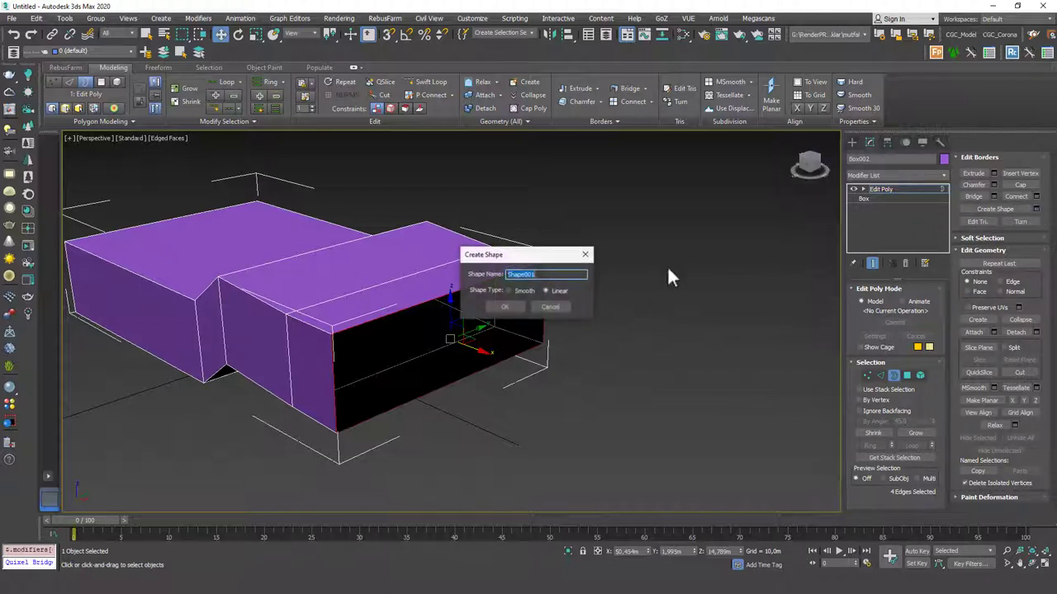
pyautogui.click(503, 307)
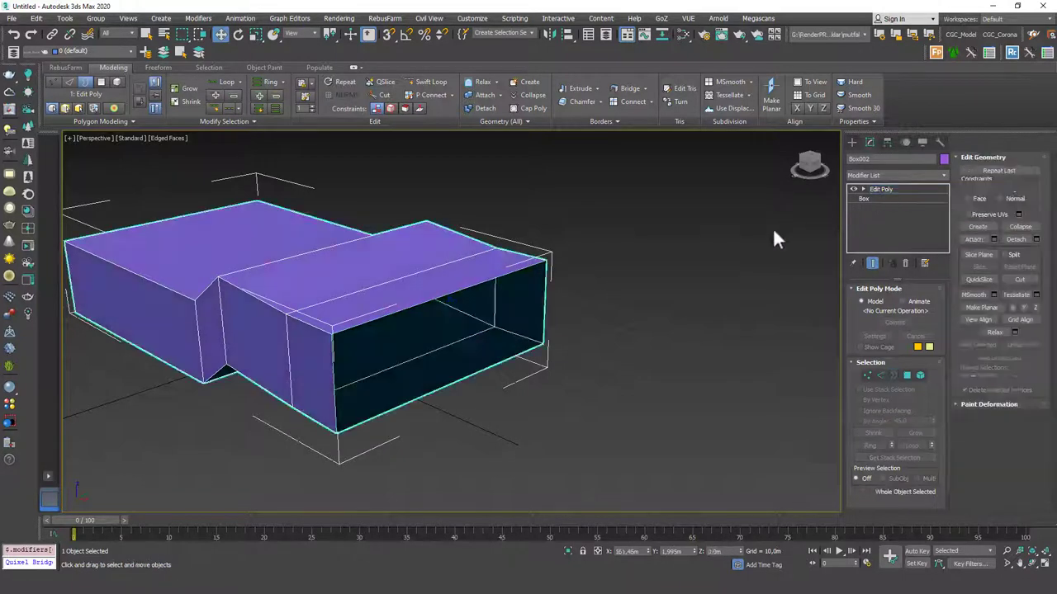
# Select the extracted shape, move it along X to about 61.4 m, and undo the move
pyautogui.click(772, 227)
pyautogui.click(542, 270)
pyautogui.keyDown('alt'); pyautogui.moveTo(518, 297); pyautogui.dragTo(503, 323, button='middle'); pyautogui.keyUp('alt')
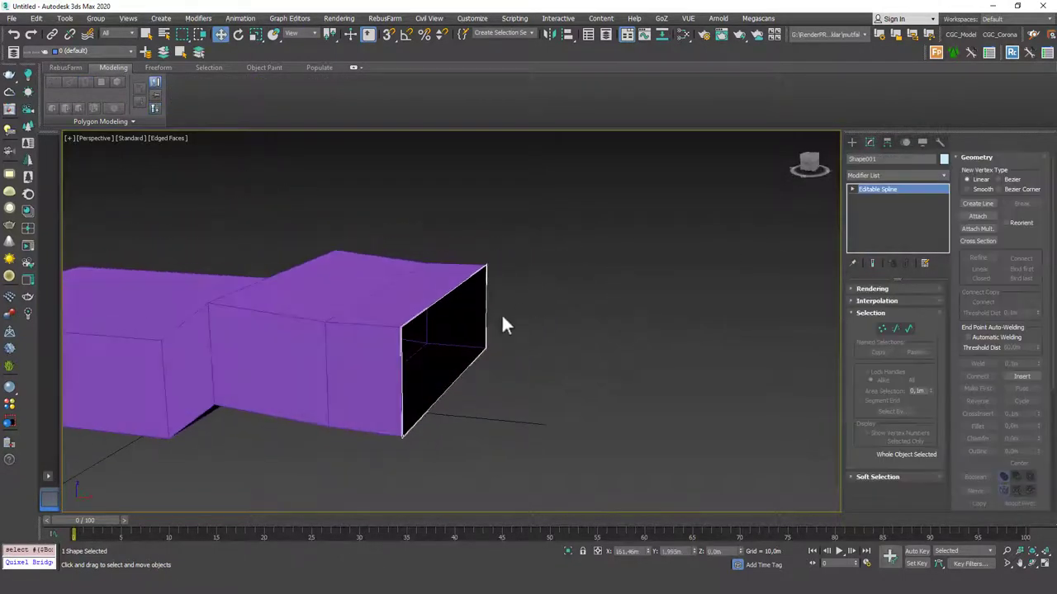
pyautogui.moveTo(429, 344); pyautogui.dragTo(527, 340)
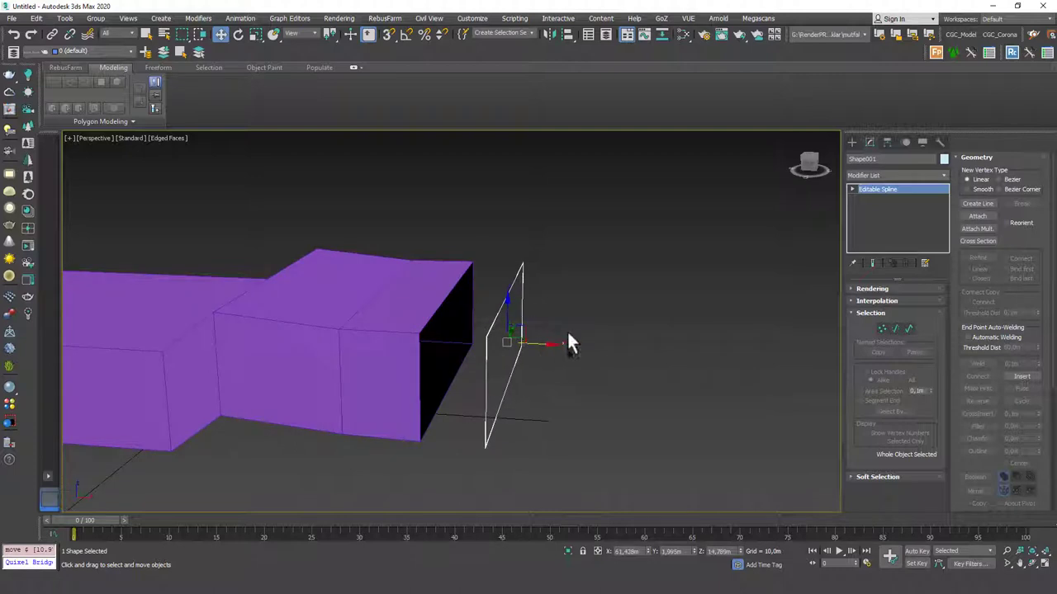
pyautogui.hotkey('ctrl', 'z')
# Enable the extracted spline's thickness in both the renderer and the viewport
pyautogui.keyDown('alt'); pyautogui.moveTo(566, 330); pyautogui.dragTo(545, 328, button='middle'); pyautogui.keyUp('alt')
pyautogui.click(882, 289)
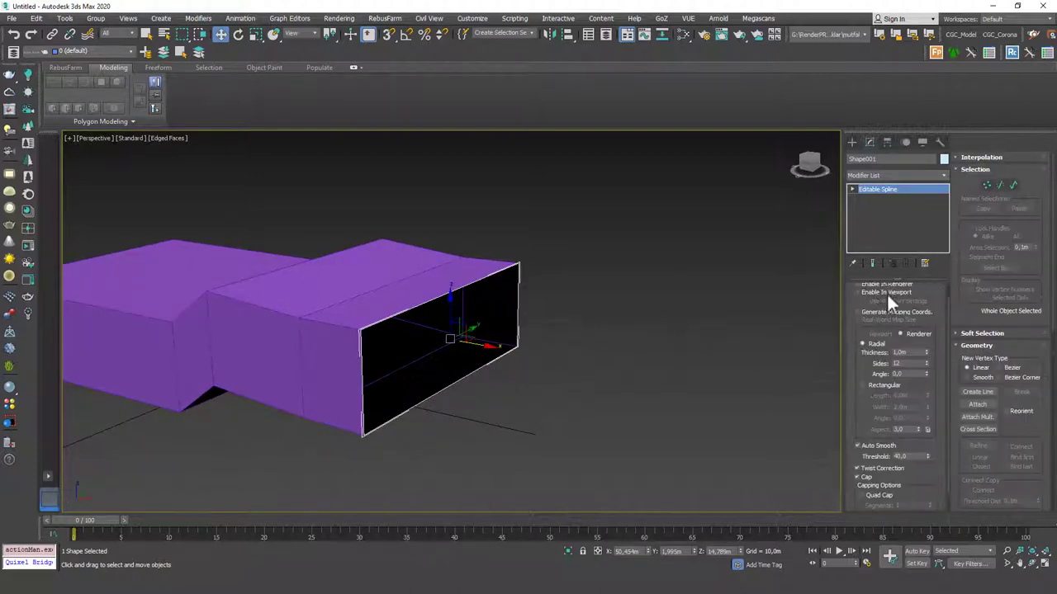
pyautogui.click(890, 308)
pyautogui.keyDown('alt'); pyautogui.moveTo(472, 332); pyautogui.dragTo(487, 318, button='middle'); pyautogui.keyUp('alt')
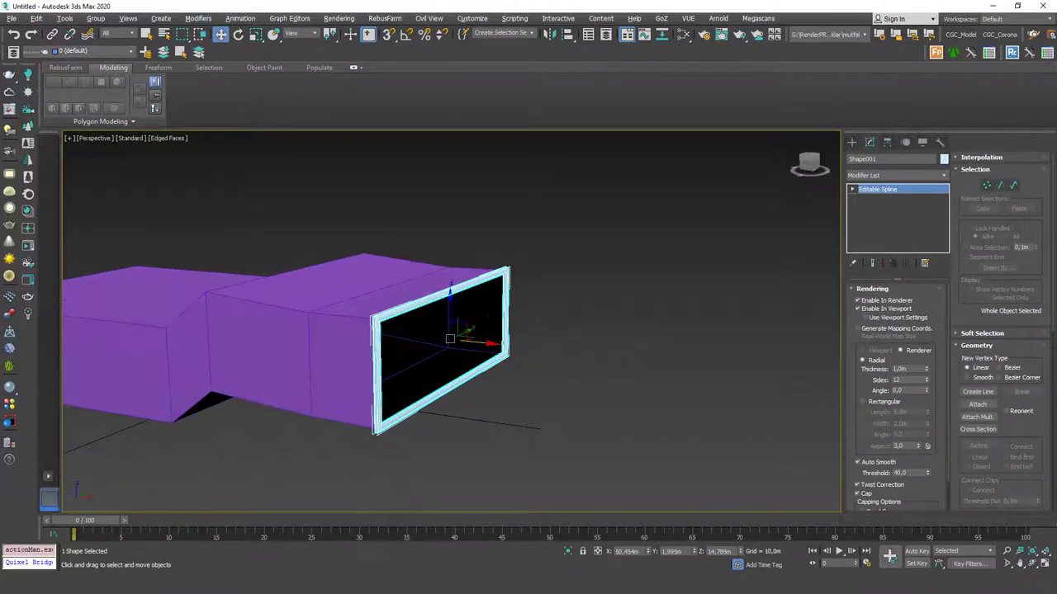
# Turn off the edged-faces display and examine the thick spline frame around the box's opening
pyautogui.scroll(5, 487, 293)
pyautogui.press('F4')
pyautogui.scroll(-3, 488, 276)
pyautogui.keyDown('alt'); pyautogui.moveTo(488, 277); pyautogui.dragTo(505, 323, button='middle'); pyautogui.keyUp('alt')
pyautogui.scroll(-5, 507, 334)
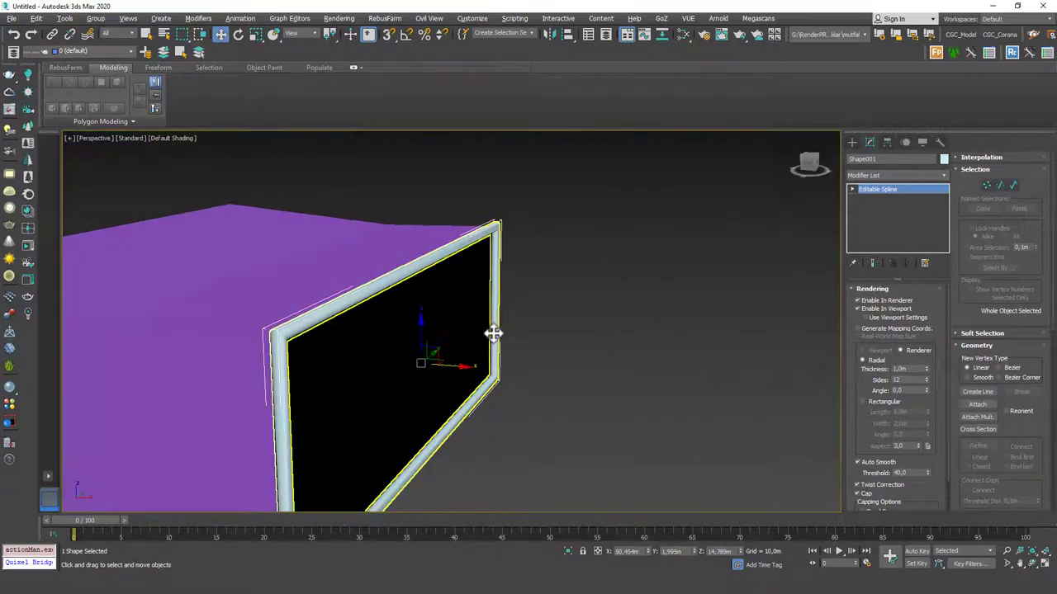
pyautogui.press('F4')
pyautogui.click(597, 341)
pyautogui.press('F4')
pyautogui.scroll(-5, 578, 334)
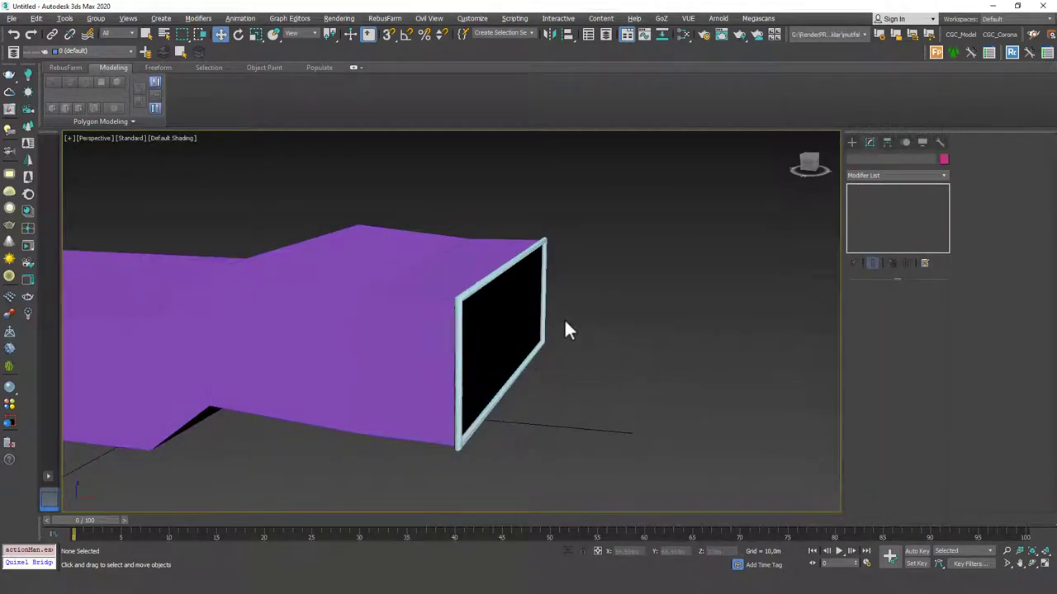
pyautogui.moveTo(566, 366)
pyautogui.keyDown('alt'); pyautogui.mouseDown(button='middle')
pyautogui.moveTo(589, 365)
pyautogui.moveTo(530, 357)
pyautogui.mouseUp(button='middle'); pyautogui.keyUp('alt')
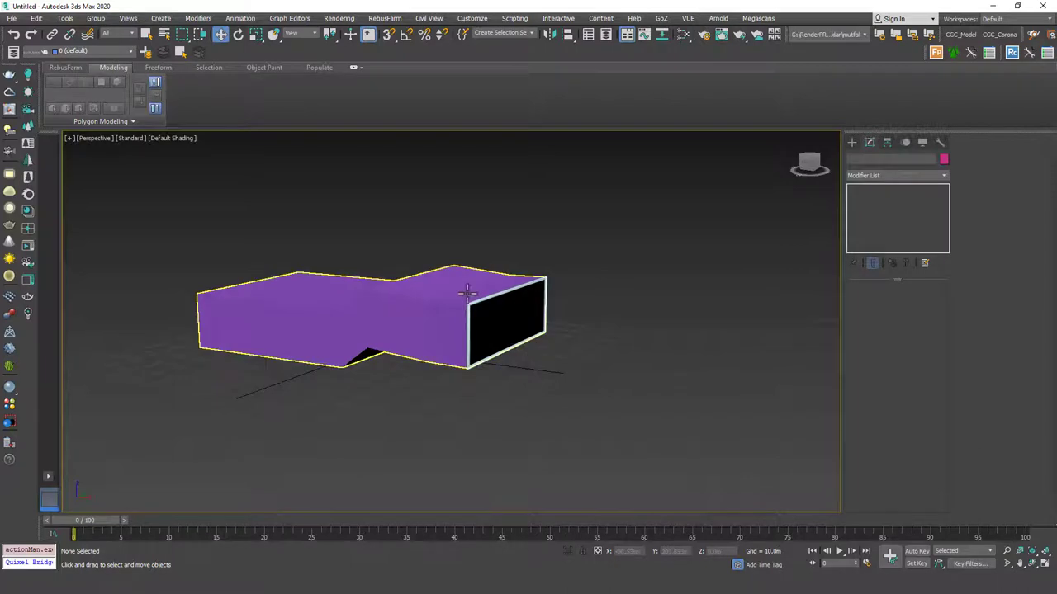
# Move the spline frame along X to about 111 m, undo the move and clear the selection
pyautogui.click(547, 314)
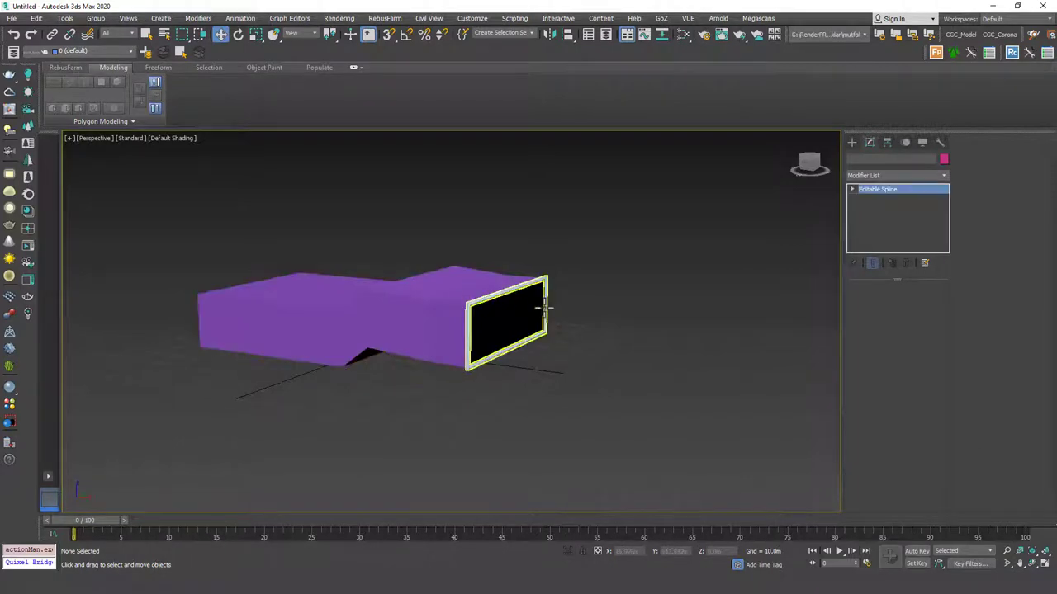
pyautogui.moveTo(543, 323); pyautogui.dragTo(748, 371)
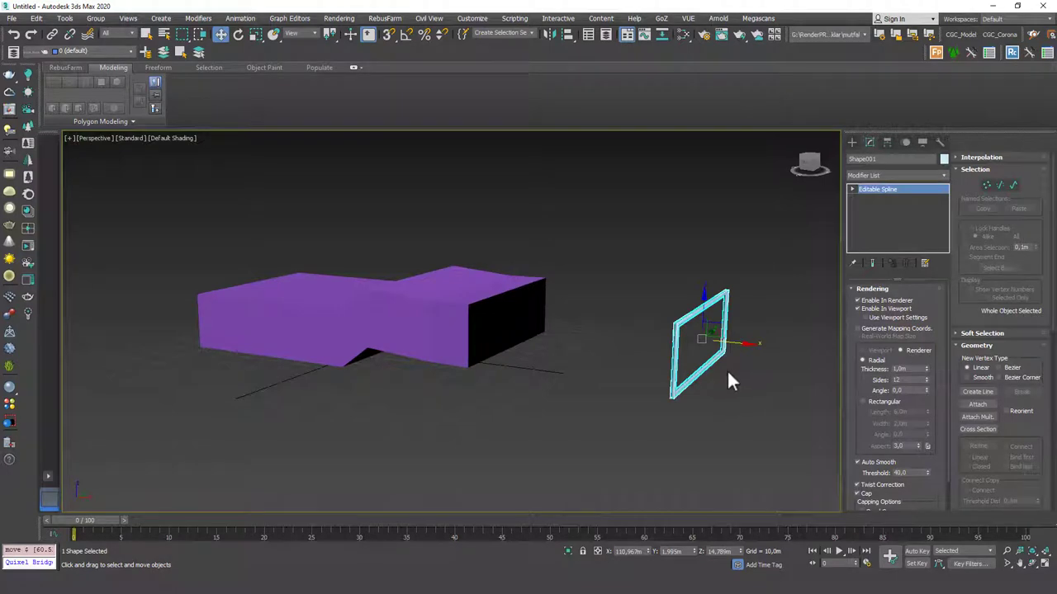
pyautogui.hotkey('ctrl', 'z')
pyautogui.click(581, 378)
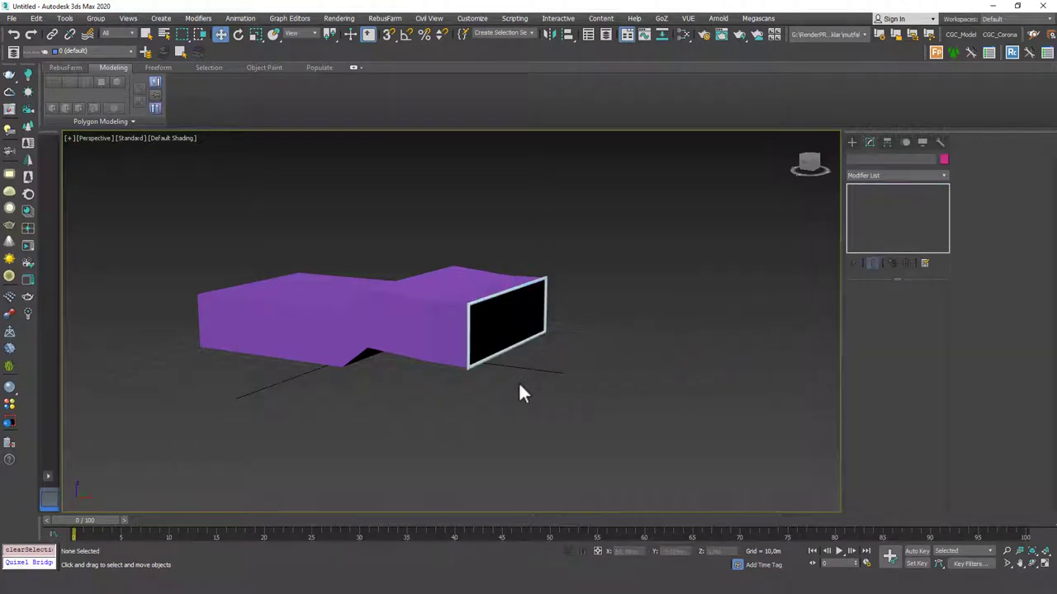
pyautogui.moveTo(550, 272); pyautogui.dragTo(511, 363)
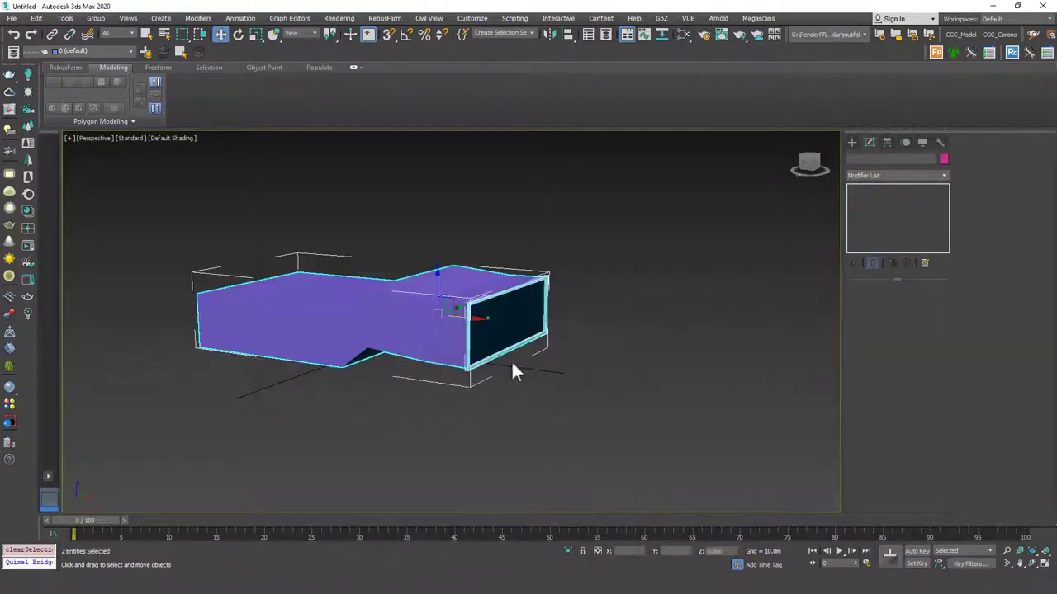
pyautogui.click(529, 390)
pyautogui.click(526, 318)
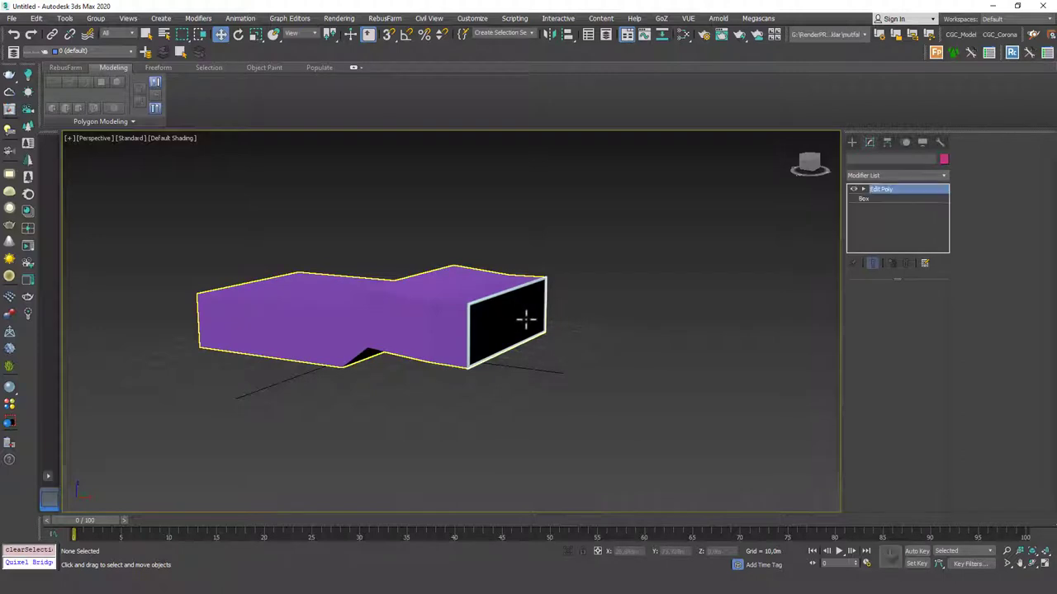
pyautogui.click(576, 331)
pyautogui.keyDown('alt'); pyautogui.moveTo(576, 331); pyautogui.dragTo(548, 367, button='middle'); pyautogui.keyUp('alt')
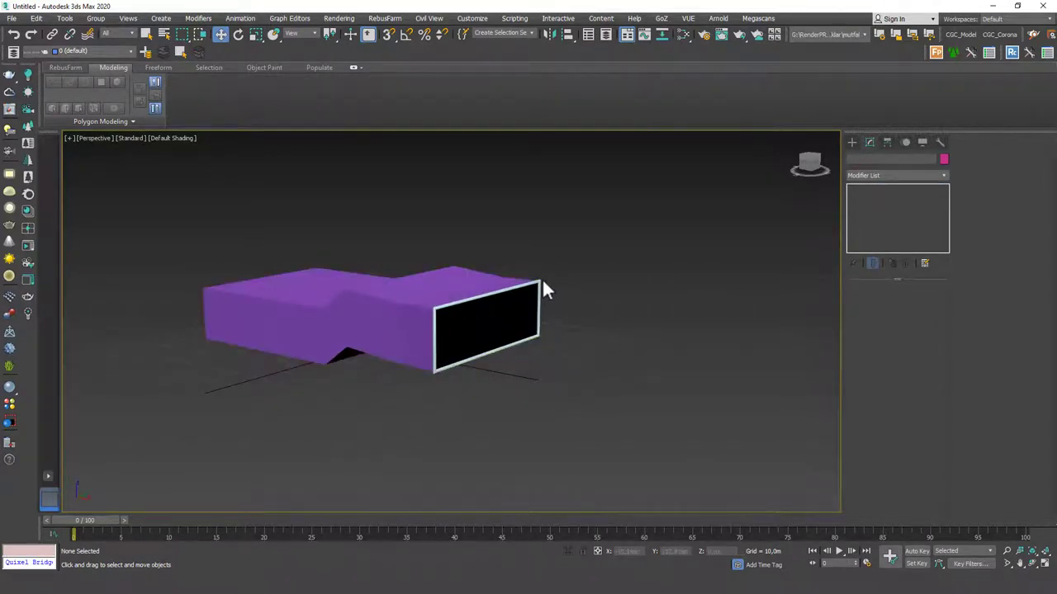
# Move the spline frame along X to about 148.1 m, and delete it and the purple box
pyautogui.moveTo(543, 293); pyautogui.dragTo(812, 303)
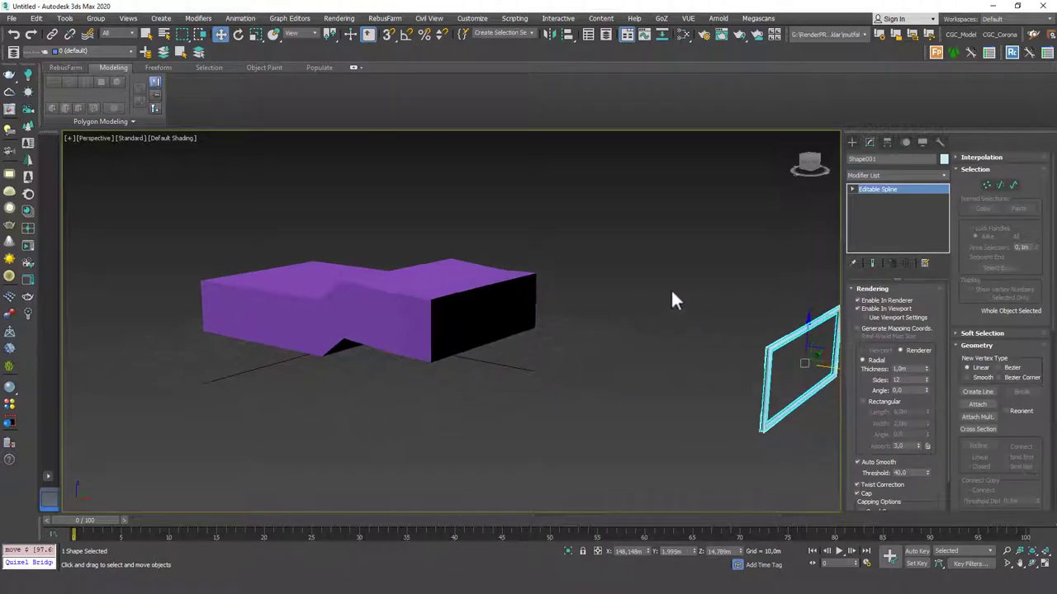
pyautogui.press('Delete')
pyautogui.moveTo(572, 248); pyautogui.dragTo(514, 311)
pyautogui.press('Delete')
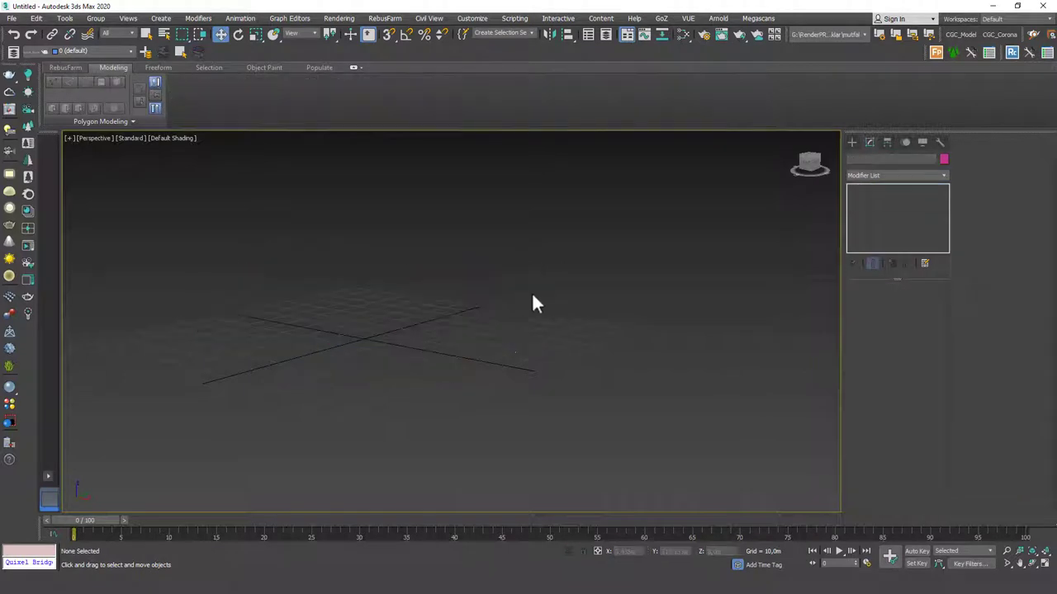
# Reset the view of the empty scene and place the stone column reference picture over the viewport
pyautogui.press('z')
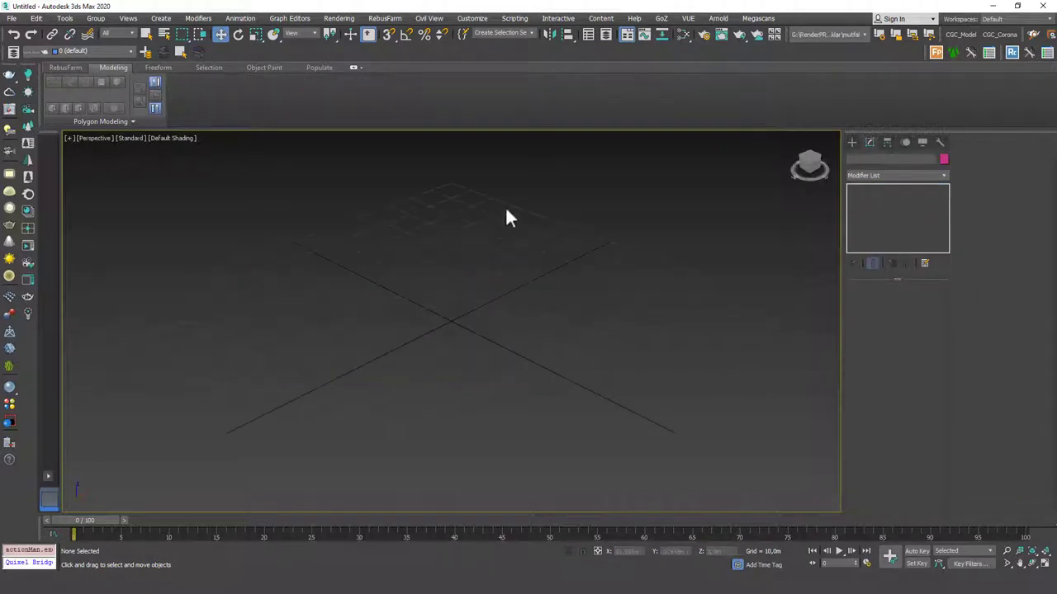
pyautogui.moveTo(296, 237); pyautogui.dragTo(748, 288, button='right')
pyautogui.moveTo(748, 288); pyautogui.dragTo(748, 288)
# Create a flat box at the grid's centre, about 65.6 m long, 57.2 m wide and 10 m high
pyautogui.click(852, 142)
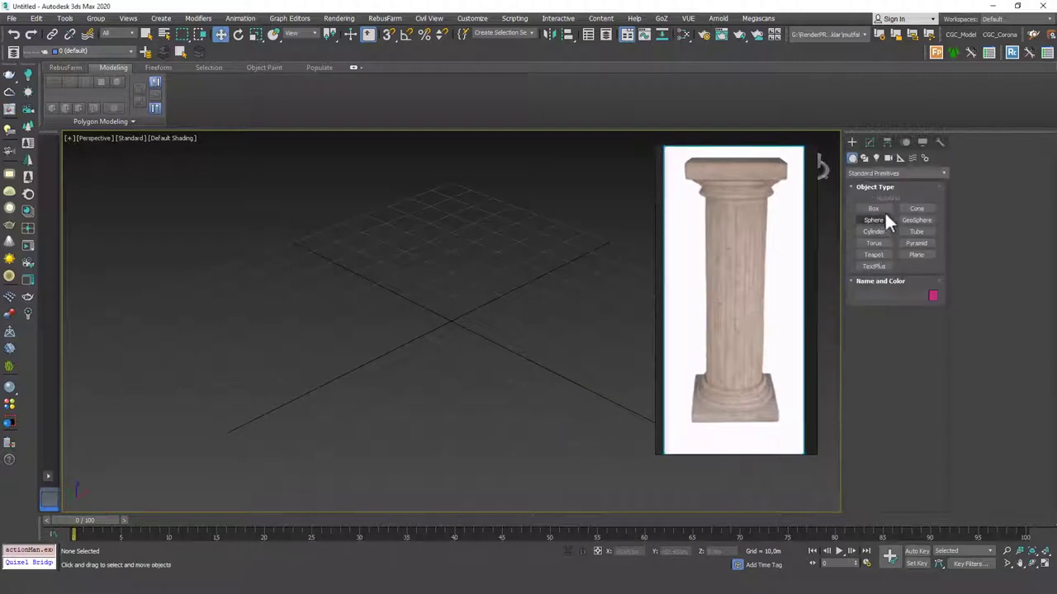
pyautogui.click(873, 208)
pyautogui.moveTo(444, 272); pyautogui.dragTo(460, 420)
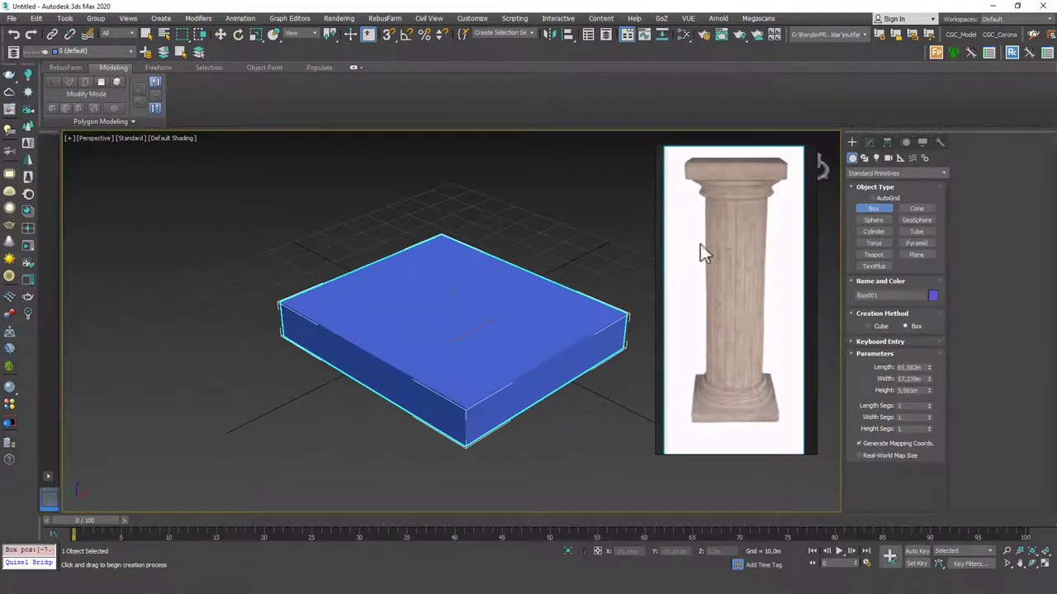
pyautogui.click(700, 243)
# Set the box's length and width to 80 m and its height to 10 m
pyautogui.click(869, 142)
pyautogui.click(912, 303)
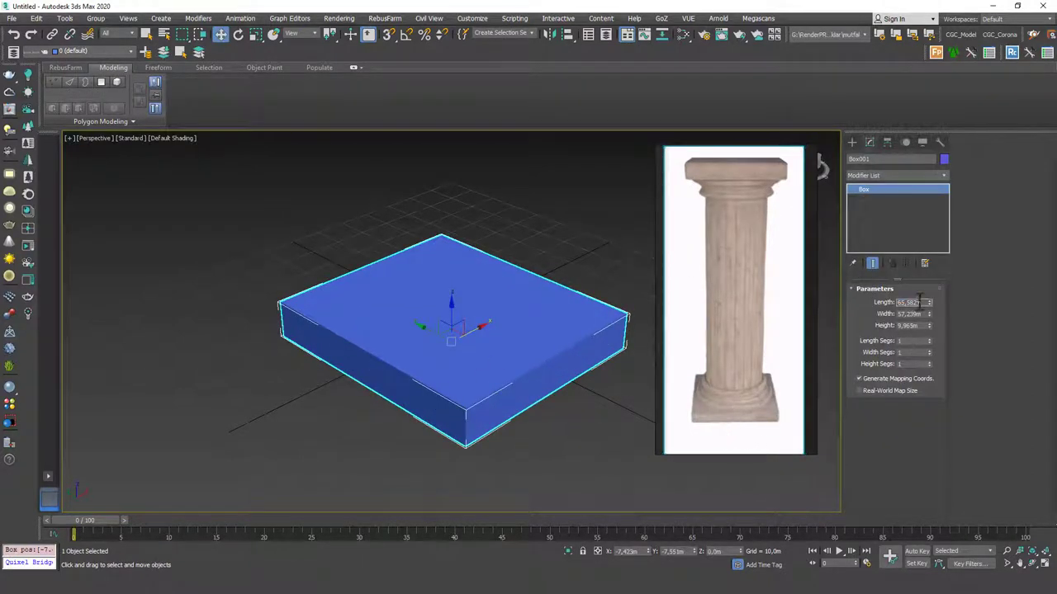
pyautogui.write('80')
pyautogui.press('Tab')
pyautogui.write('80')
pyautogui.press('Tab')
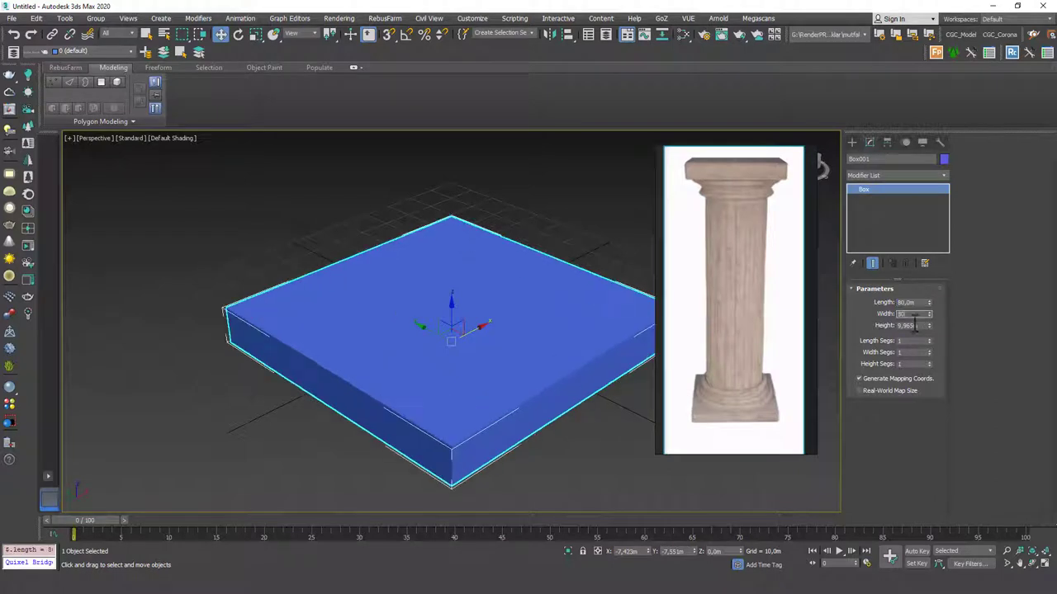
pyautogui.write('10')
pyautogui.press('Return')
pyautogui.scroll(-3, 487, 371)
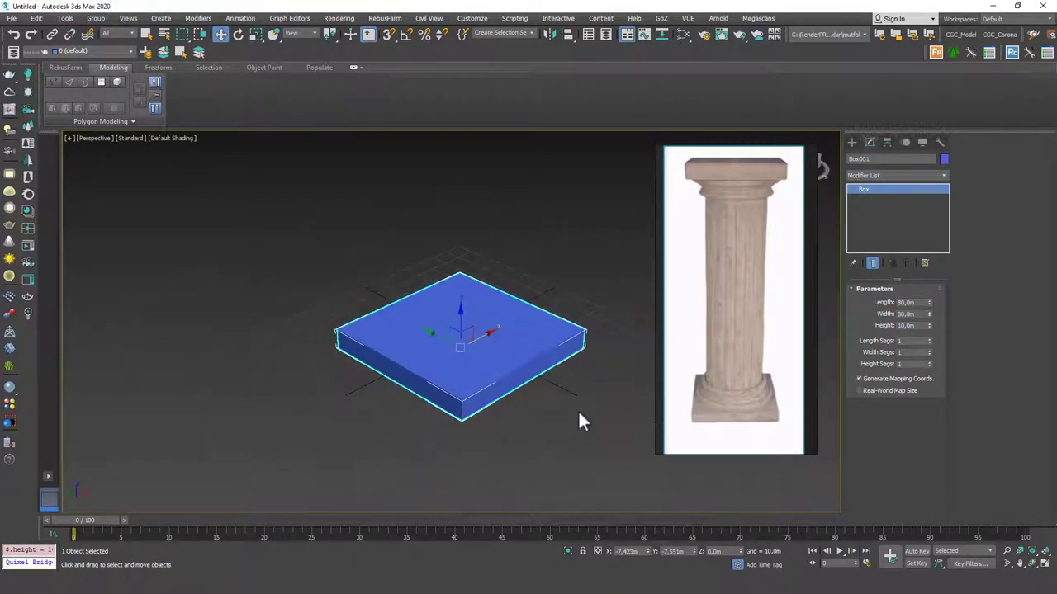
# Centre the box on the grid at X 0 and Y 0, and clear the selection
pyautogui.rightClick(645, 551)
pyautogui.rightClick(690, 552)
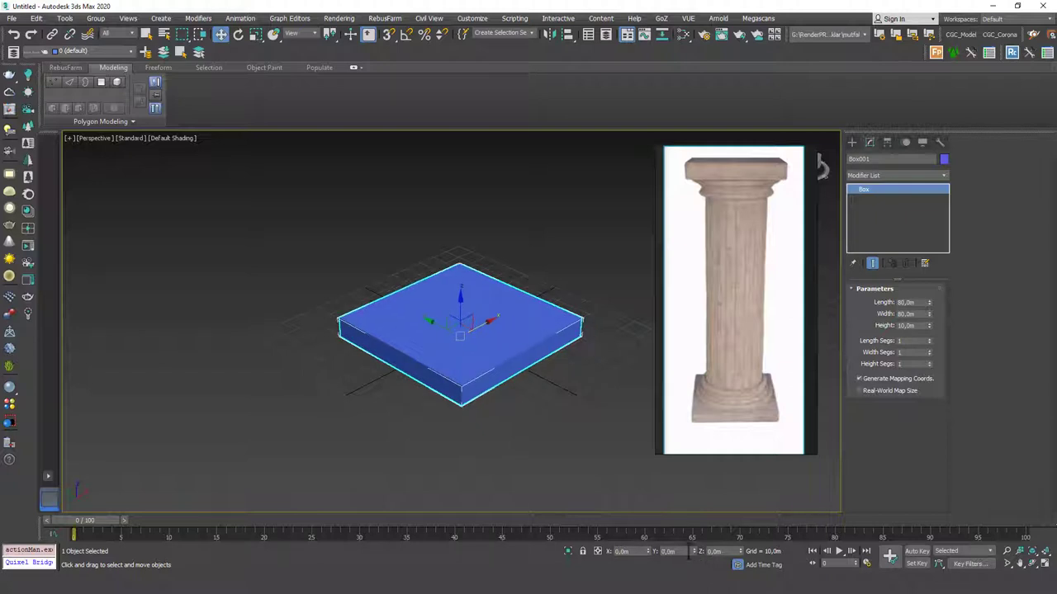
pyautogui.scroll(-2, 549, 379)
pyautogui.keyDown('alt'); pyautogui.moveTo(551, 381); pyautogui.dragTo(520, 384, button='middle'); pyautogui.keyUp('alt')
pyautogui.click(525, 415)
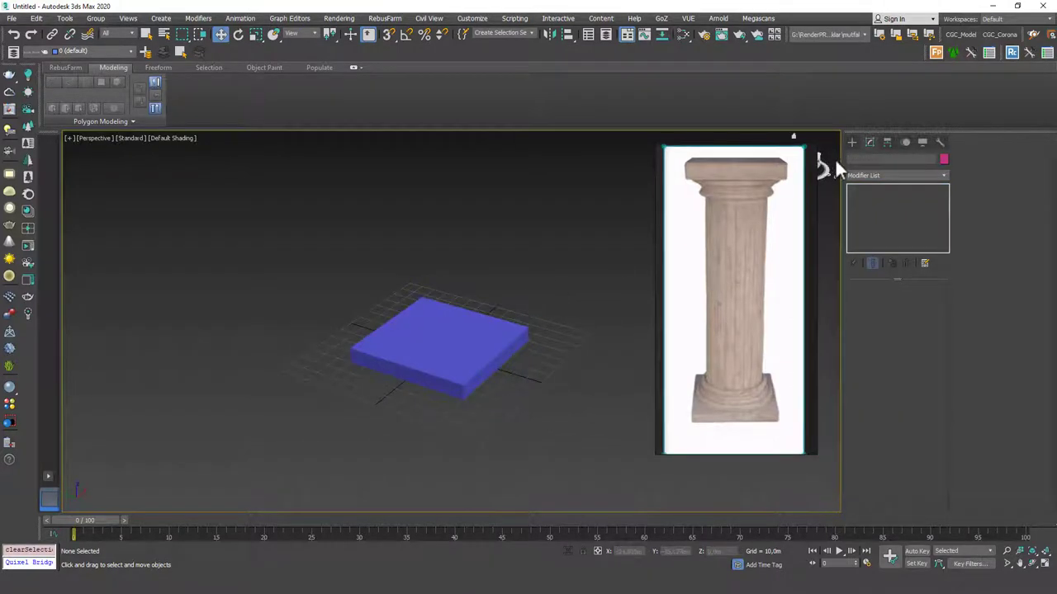
# Create a flat cylinder in front of the box, about 27.6 m in radius and 7 m high
pyautogui.click(852, 142)
pyautogui.click(874, 231)
pyautogui.moveTo(412, 446); pyautogui.dragTo(462, 462)
pyautogui.click(462, 431)
pyautogui.press('w')
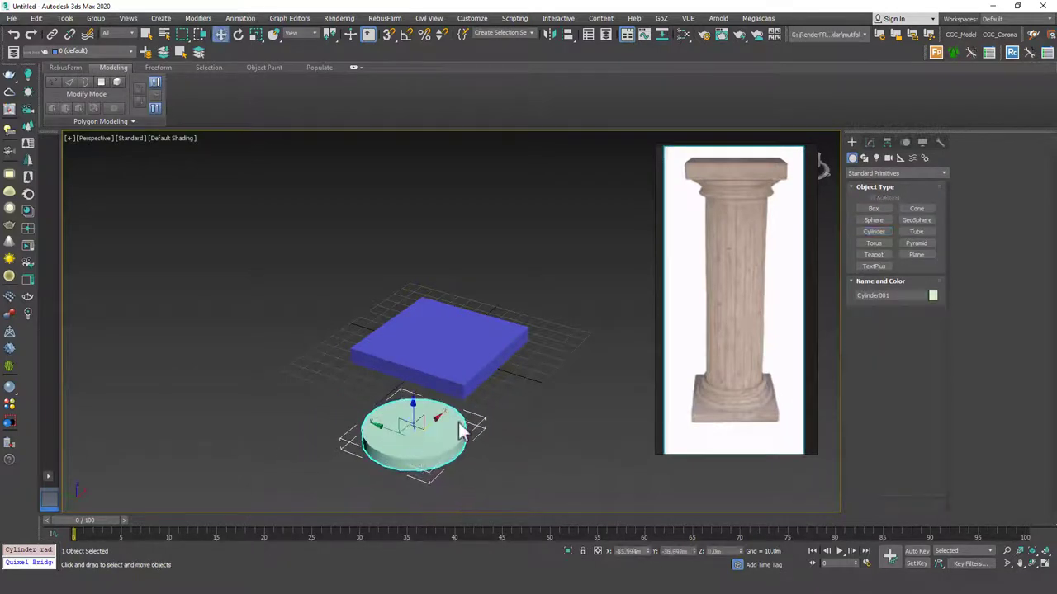
# Set the cylinder's radius to 30 m and its height to 5 m
pyautogui.click(870, 142)
pyautogui.doubleClick(921, 305)
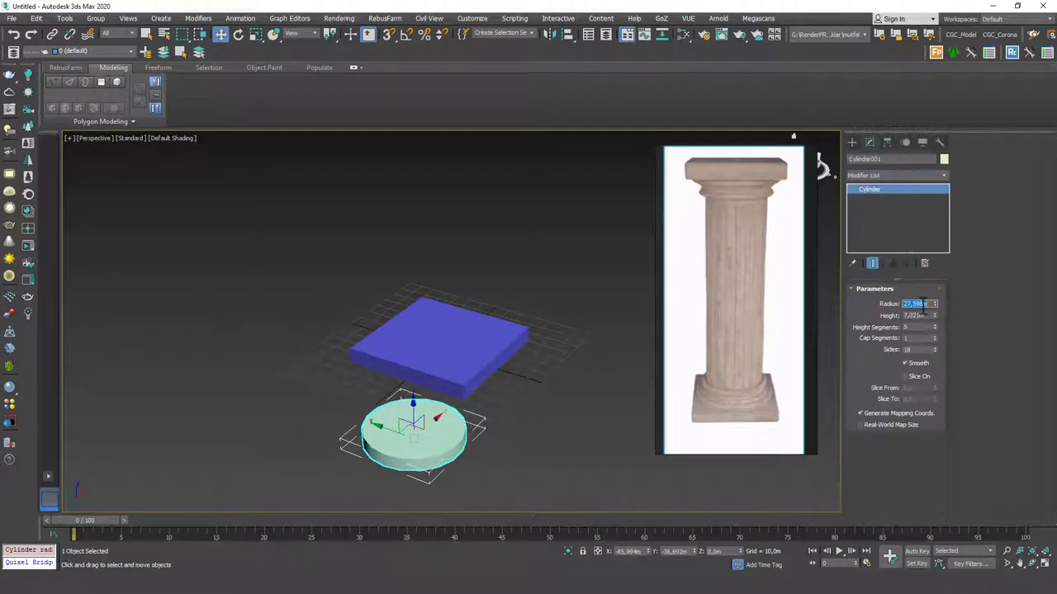
pyautogui.write('30')
pyautogui.press('Return')
pyautogui.press('Tab')
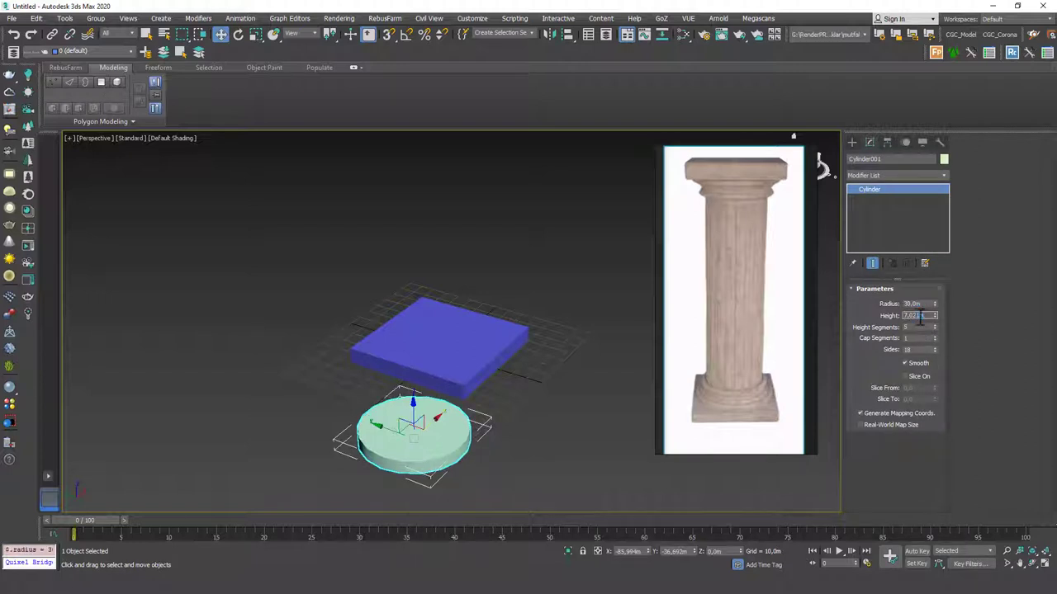
pyautogui.write('5')
pyautogui.press('Return')
# Align the cylinder to the box, centre to centre on all axes, and place its Z minimum on the box's Z maximum
pyautogui.hotkey('alt', 'a')
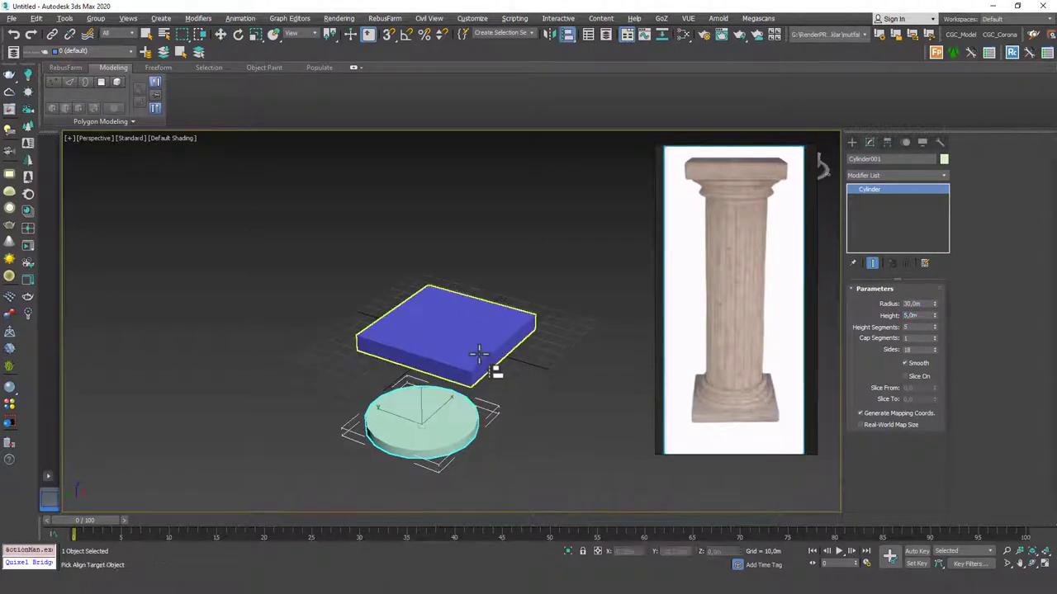
pyautogui.click(487, 350)
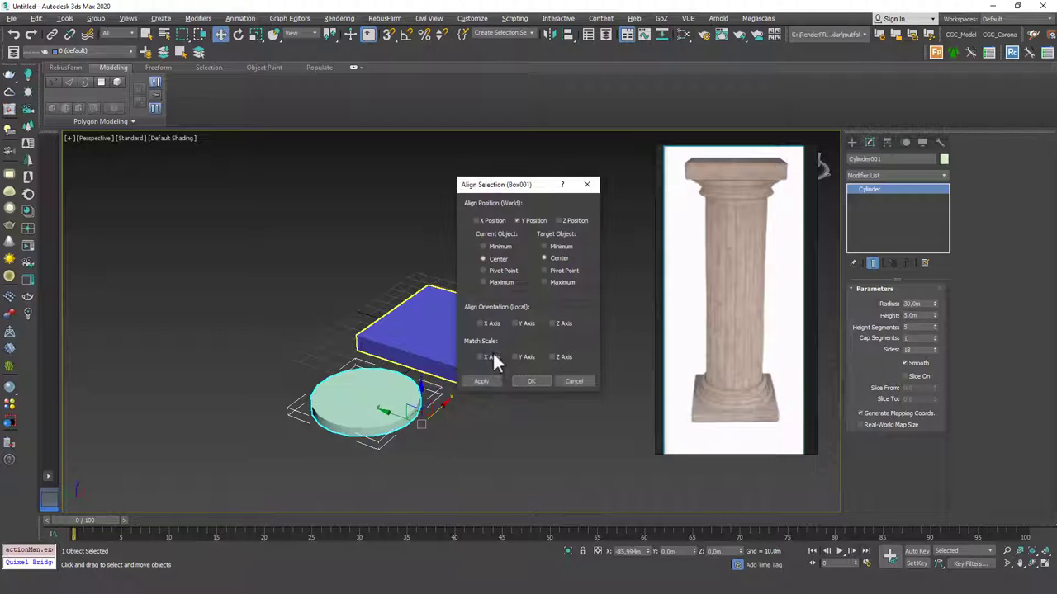
pyautogui.click(493, 220)
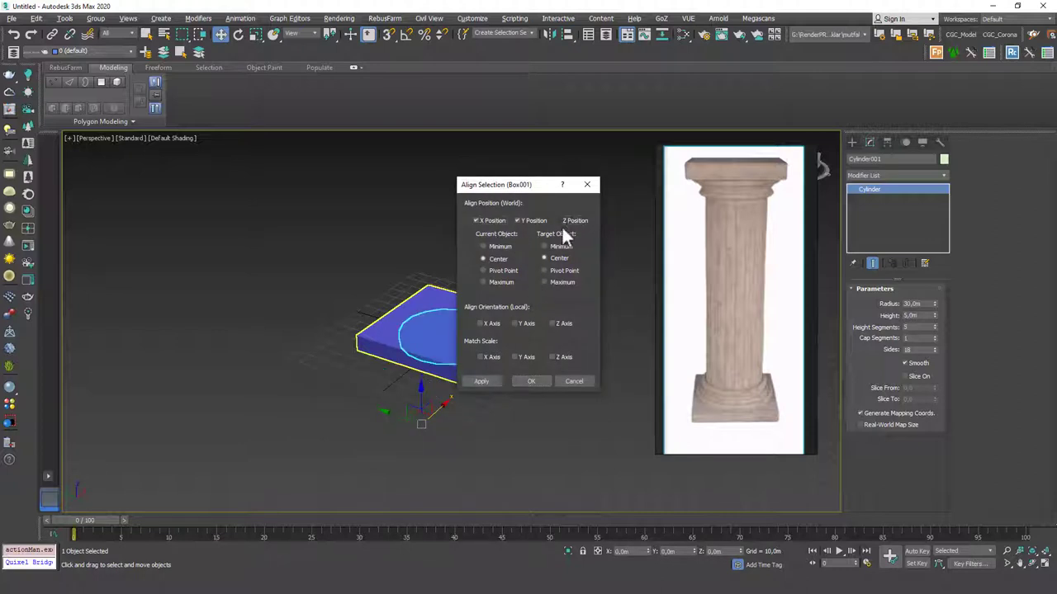
pyautogui.click(563, 221)
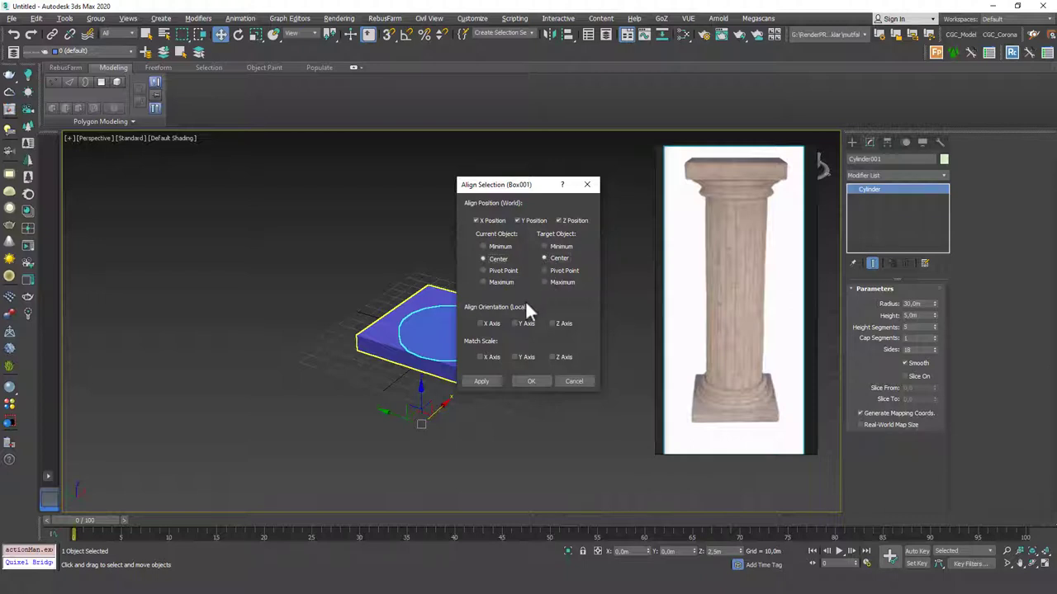
pyautogui.click(486, 381)
pyautogui.click(502, 246)
pyautogui.click(557, 283)
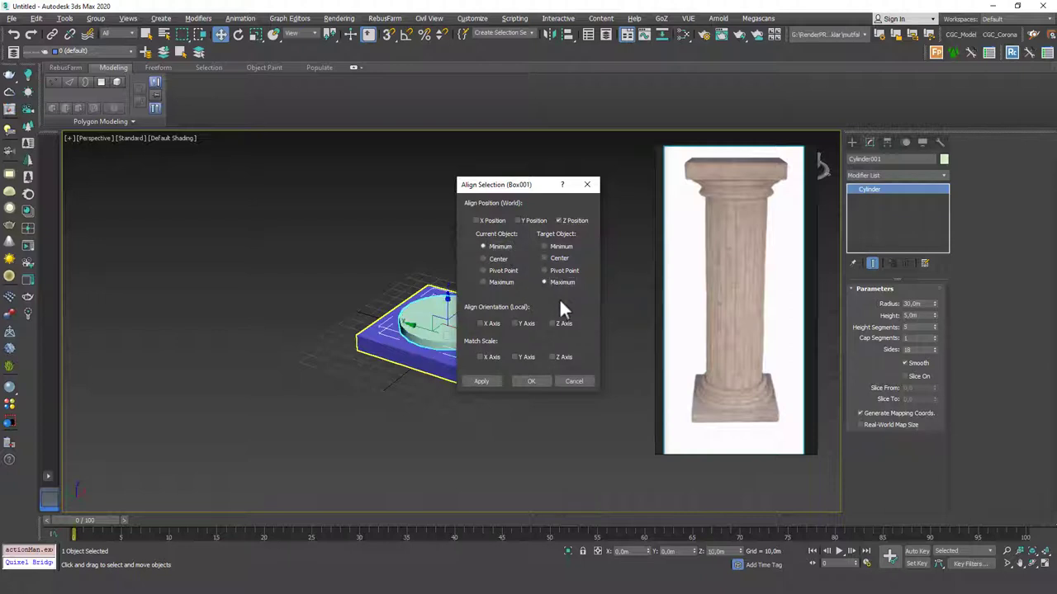
pyautogui.click(532, 381)
# Display edged faces and reduce the cylinder's height segments to 1
pyautogui.keyDown('alt'); pyautogui.moveTo(533, 382); pyautogui.dragTo(519, 354, button='middle'); pyautogui.keyUp('alt')
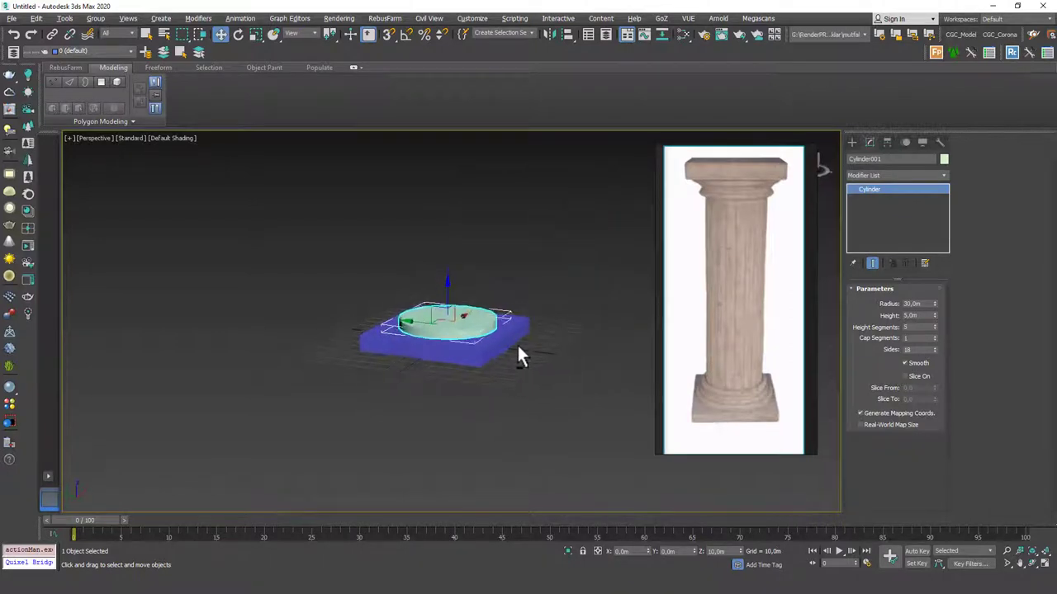
pyautogui.scroll(3, 495, 313)
pyautogui.scroll(1, 499, 293)
pyautogui.press('F4')
pyautogui.scroll(3, 479, 342)
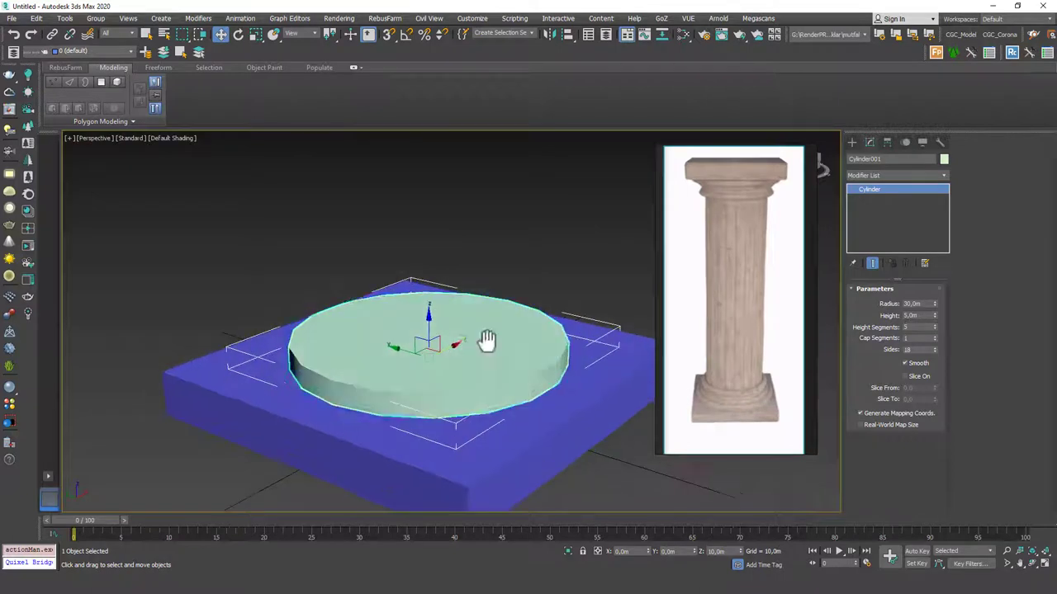
pyautogui.keyDown('alt'); pyautogui.moveTo(479, 324); pyautogui.dragTo(528, 330, button='middle'); pyautogui.keyUp('alt')
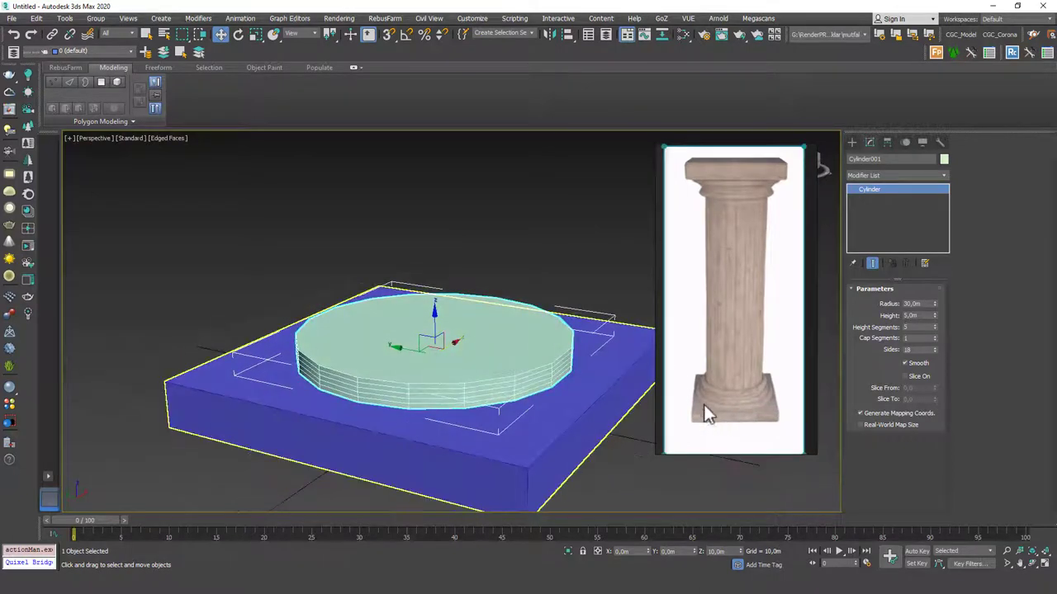
pyautogui.keyDown('alt'); pyautogui.moveTo(693, 406); pyautogui.dragTo(473, 354, button='middle'); pyautogui.keyUp('alt')
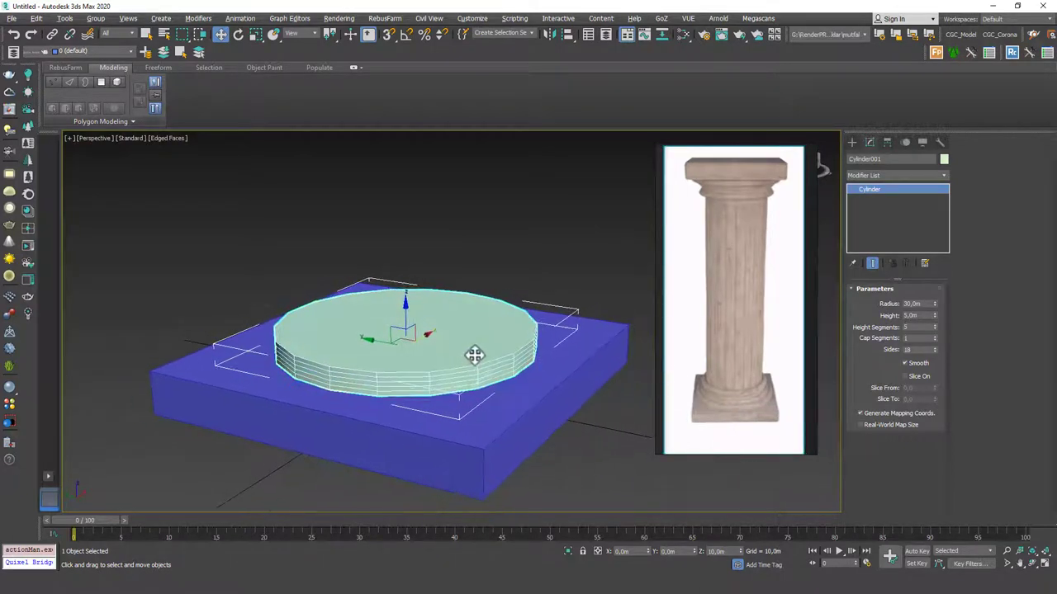
pyautogui.rightClick(934, 327)
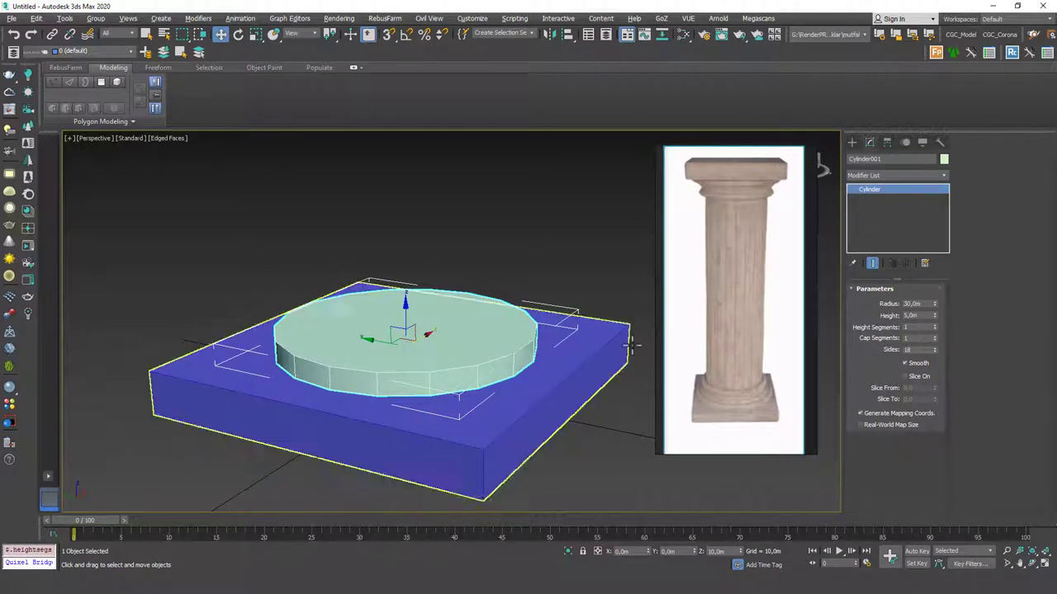
# Set the cylinder's number of sides to 8
pyautogui.doubleClick(920, 349)
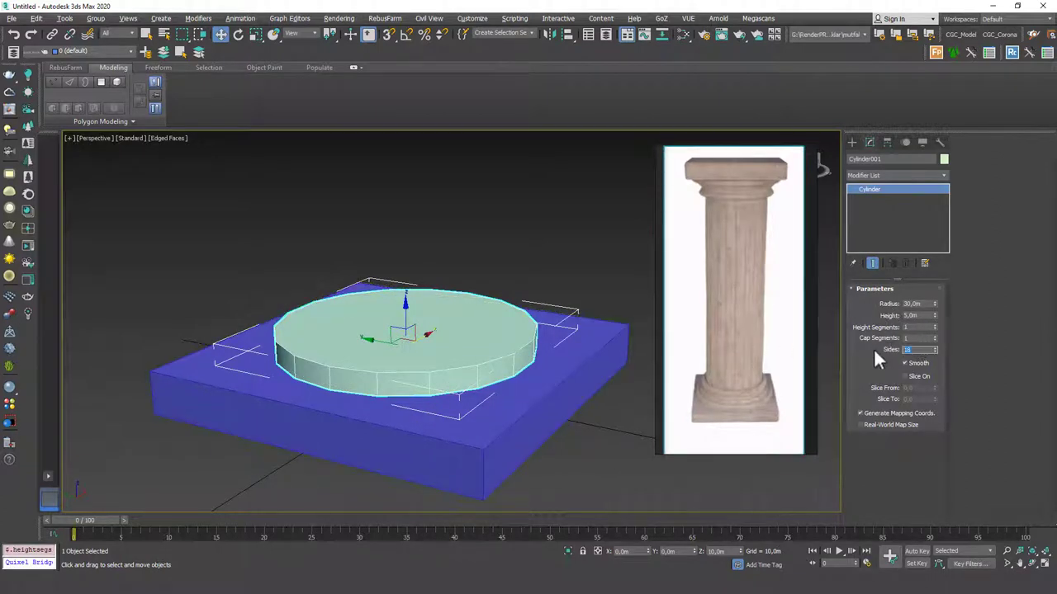
pyautogui.write('8')
pyautogui.press('Return')
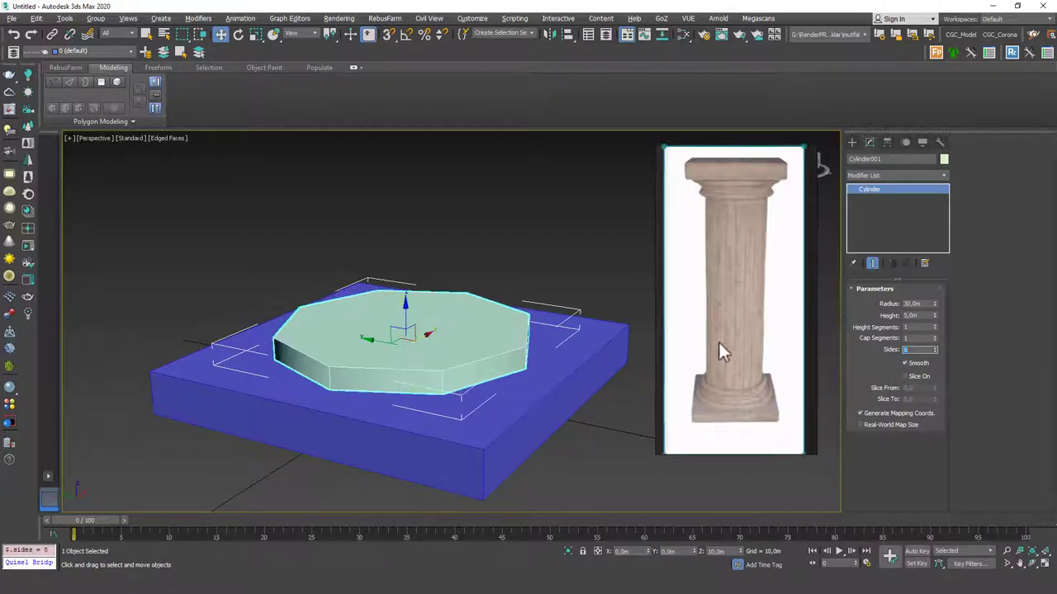
# Examine the octagonal cylinder in the framed top view, and return to a shaded, angled orthographic view
pyautogui.keyDown('alt'); pyautogui.moveTo(440, 319); pyautogui.dragTo(492, 345, button='middle'); pyautogui.keyUp('alt')
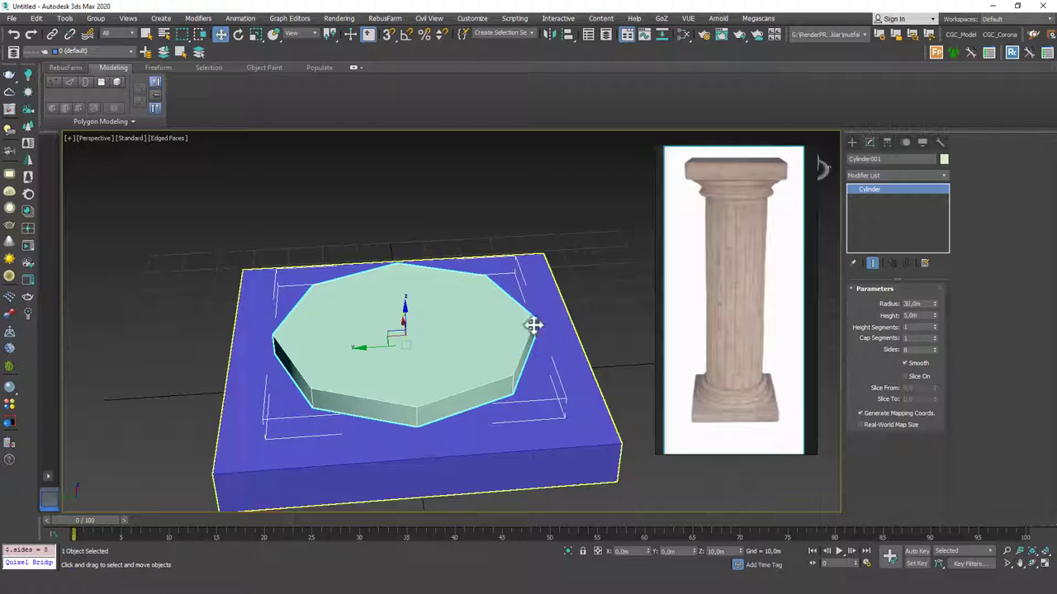
pyautogui.keyDown('alt'); pyautogui.moveTo(534, 325); pyautogui.dragTo(406, 342, button='middle'); pyautogui.keyUp('alt')
pyautogui.press('t')
pyautogui.press('z')
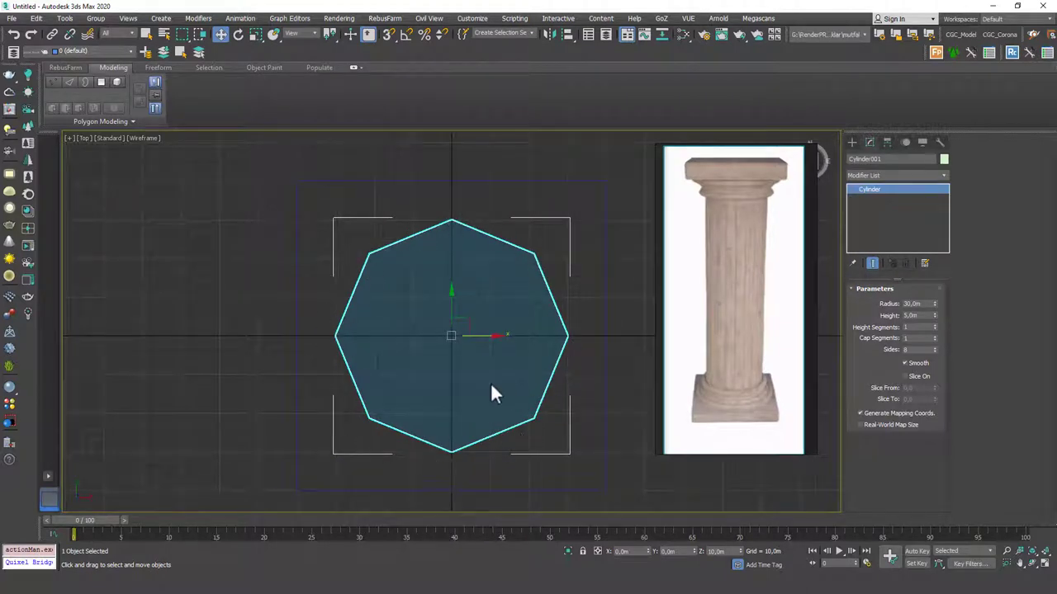
pyautogui.moveTo(491, 384)
pyautogui.keyDown('alt'); pyautogui.mouseDown(button='middle')
pyautogui.moveTo(416, 333)
pyautogui.moveTo(433, 301)
pyautogui.mouseUp(button='middle'); pyautogui.keyUp('alt')
pyautogui.press('F3')
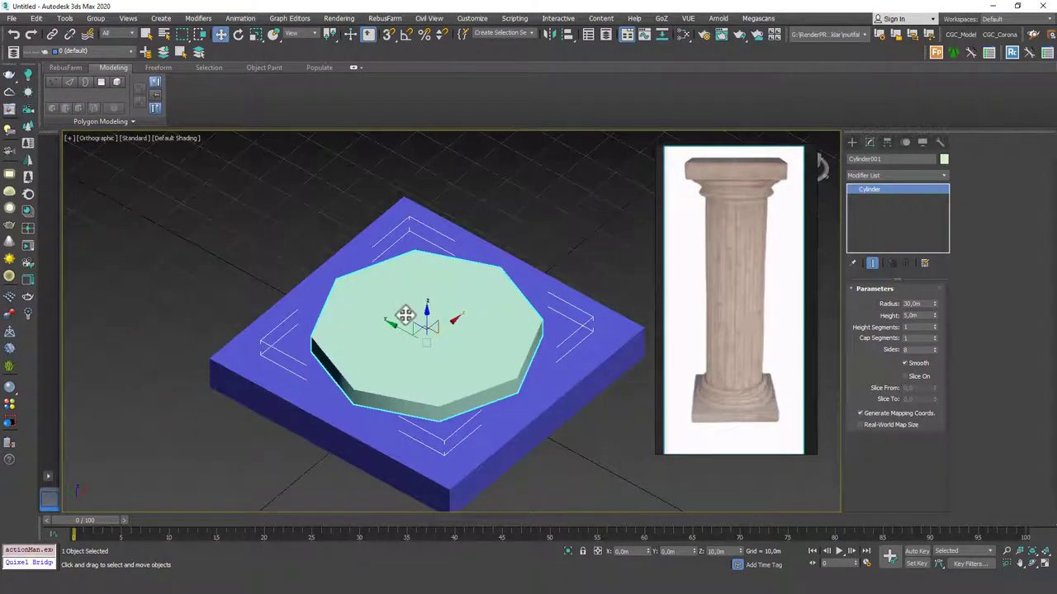
# Add an Edit Poly modifier to the cylinder and delete its top polygon
pyautogui.press('e')
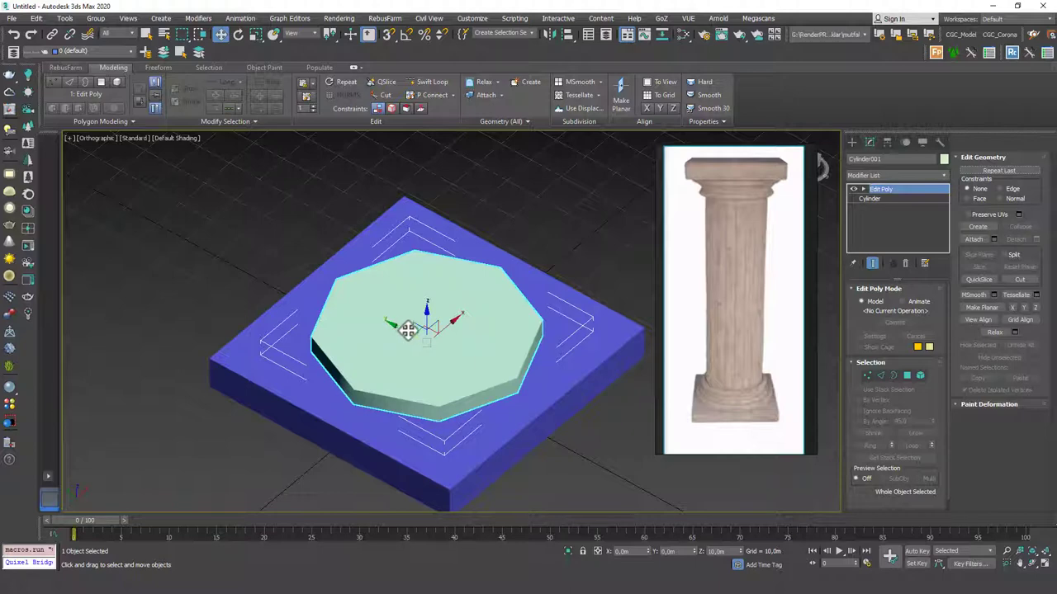
pyautogui.click(886, 178)
pyautogui.click(886, 176)
pyautogui.press('4')
pyautogui.click(453, 353)
pyautogui.press('Delete')
pyautogui.keyDown('alt'); pyautogui.moveTo(506, 335); pyautogui.dragTo(540, 296, button='middle'); pyautogui.keyUp('alt')
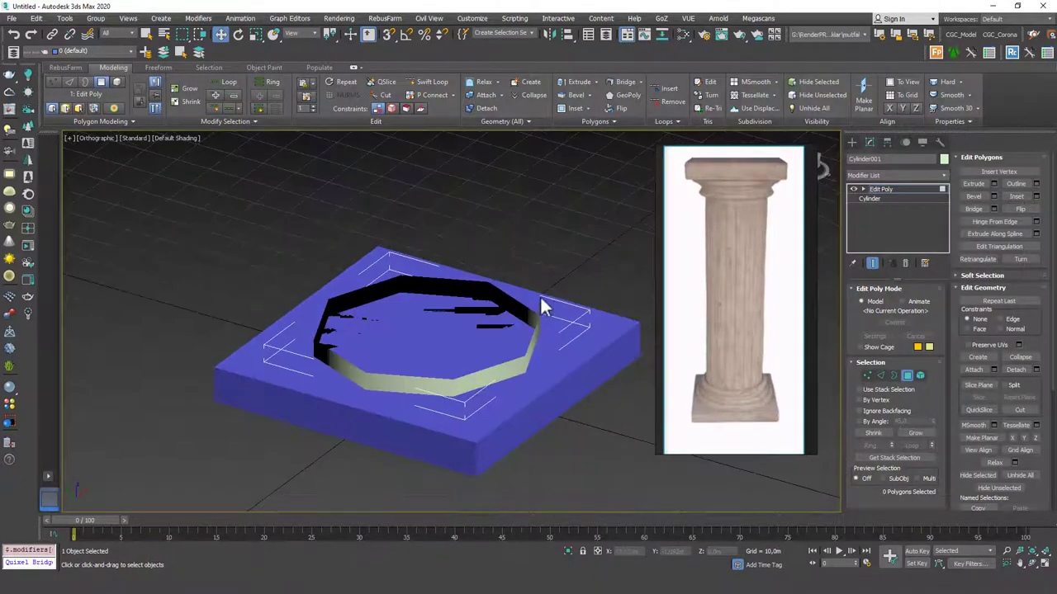
# Select the open border around the cylinder's upper rim
pyautogui.press('3')
pyautogui.click(471, 389)
pyautogui.keyDown('alt'); pyautogui.moveTo(471, 390); pyautogui.dragTo(512, 371, button='middle'); pyautogui.keyUp('alt')
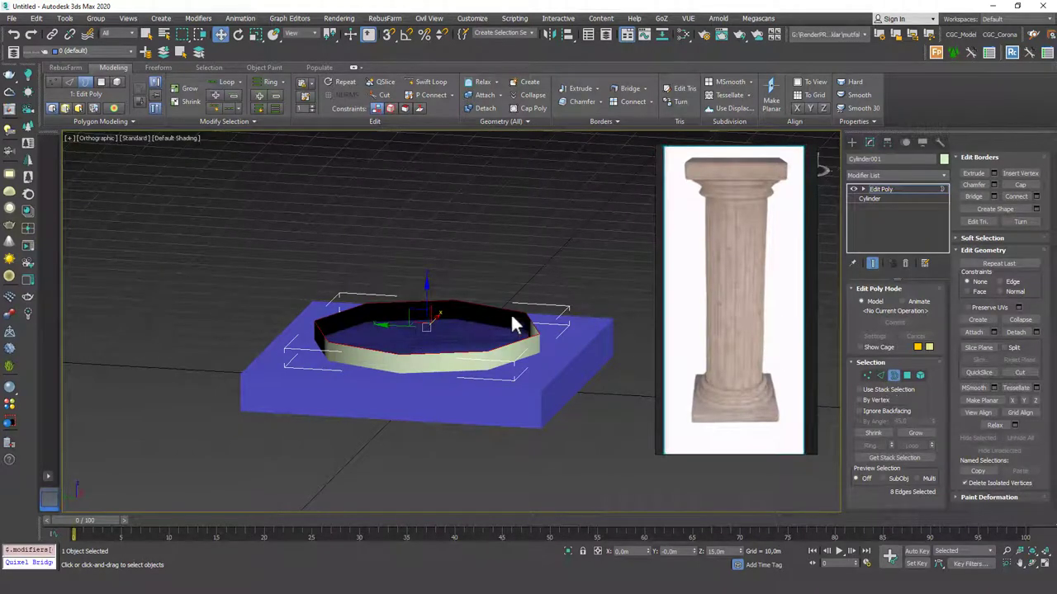
pyautogui.keyDown('alt'); pyautogui.moveTo(424, 295); pyautogui.dragTo(405, 323, button='middle'); pyautogui.keyUp('alt')
pyautogui.scroll(3, 405, 323)
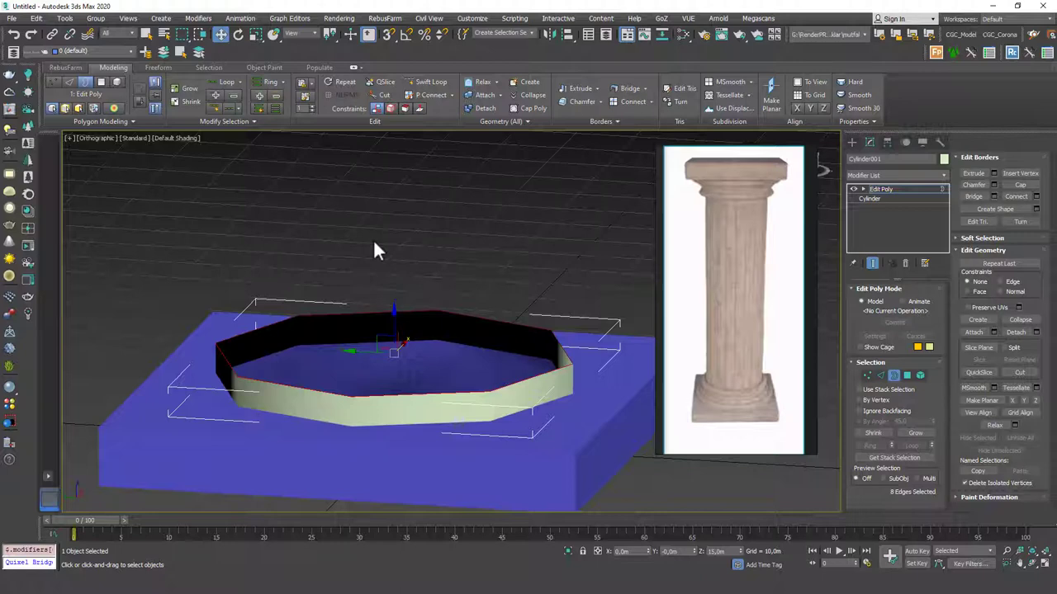
pyautogui.keyDown('alt'); pyautogui.moveTo(487, 371); pyautogui.dragTo(421, 384, button='middle'); pyautogui.keyUp('alt')
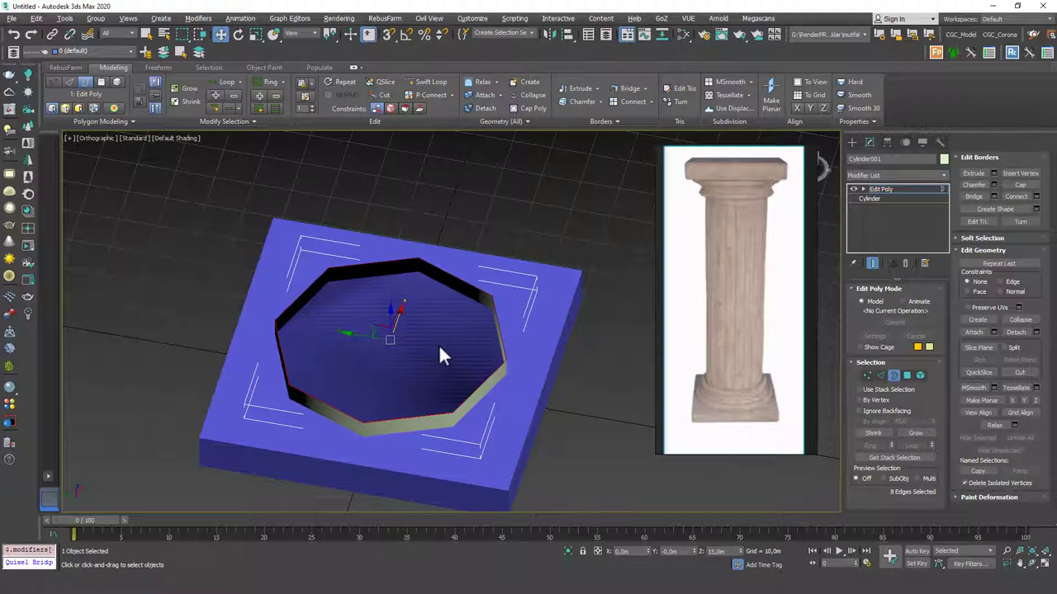
pyautogui.keyDown('alt'); pyautogui.moveTo(406, 312); pyautogui.dragTo(392, 331, button='middle'); pyautogui.keyUp('alt')
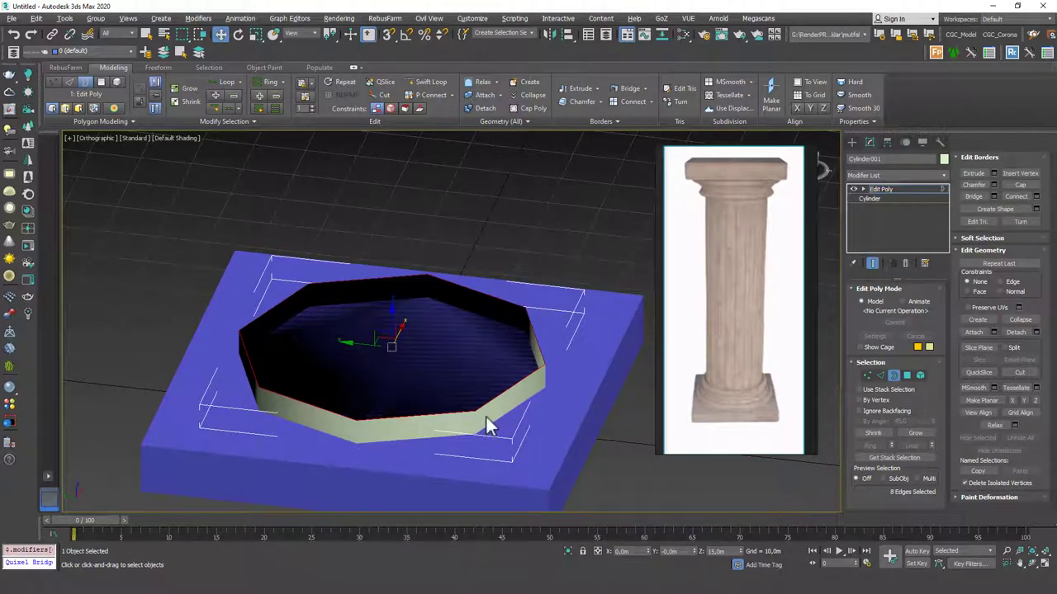
# Select the whole cylinder element and scale it outward in the XY plane until it nearly reaches the box's edges
pyautogui.press('5')
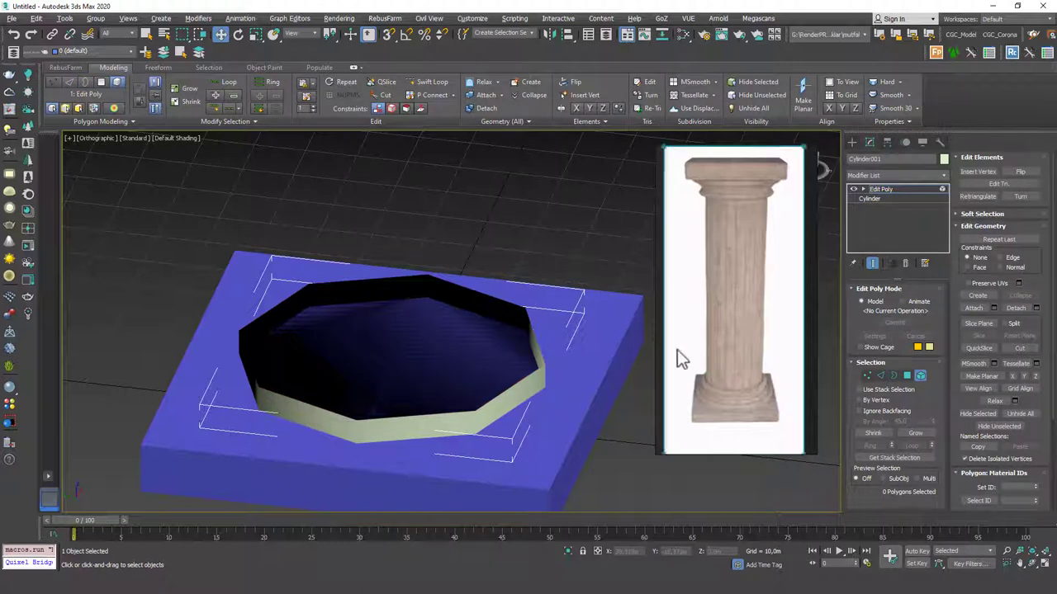
pyautogui.click(449, 353)
pyautogui.keyDown('alt'); pyautogui.moveTo(410, 369); pyautogui.dragTo(401, 377, button='middle'); pyautogui.keyUp('alt')
pyautogui.press('r')
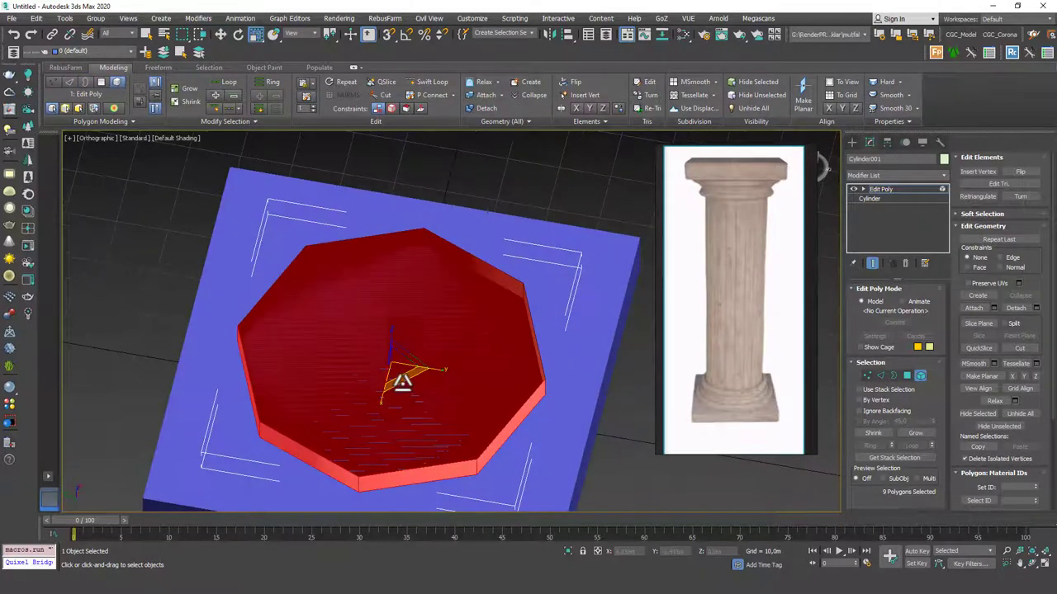
pyautogui.moveTo(401, 378); pyautogui.dragTo(413, 397)
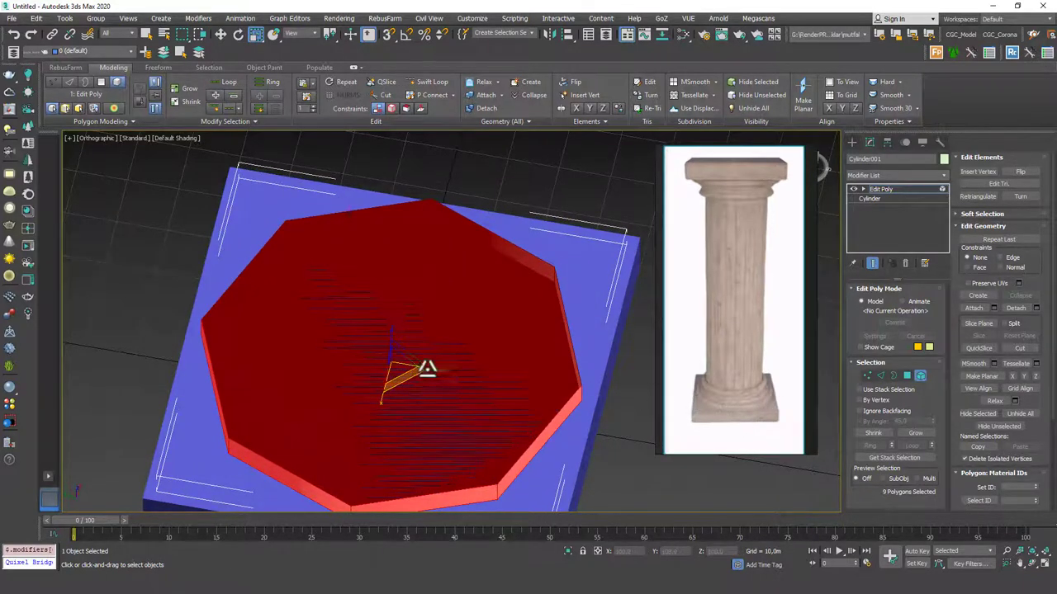
pyautogui.keyDown('alt'); pyautogui.moveTo(432, 311); pyautogui.dragTo(532, 392, button='middle'); pyautogui.keyUp('alt')
# Extend the upper border with new side faces along Z to about 36.8 m, and display edged faces
pyautogui.press('3')
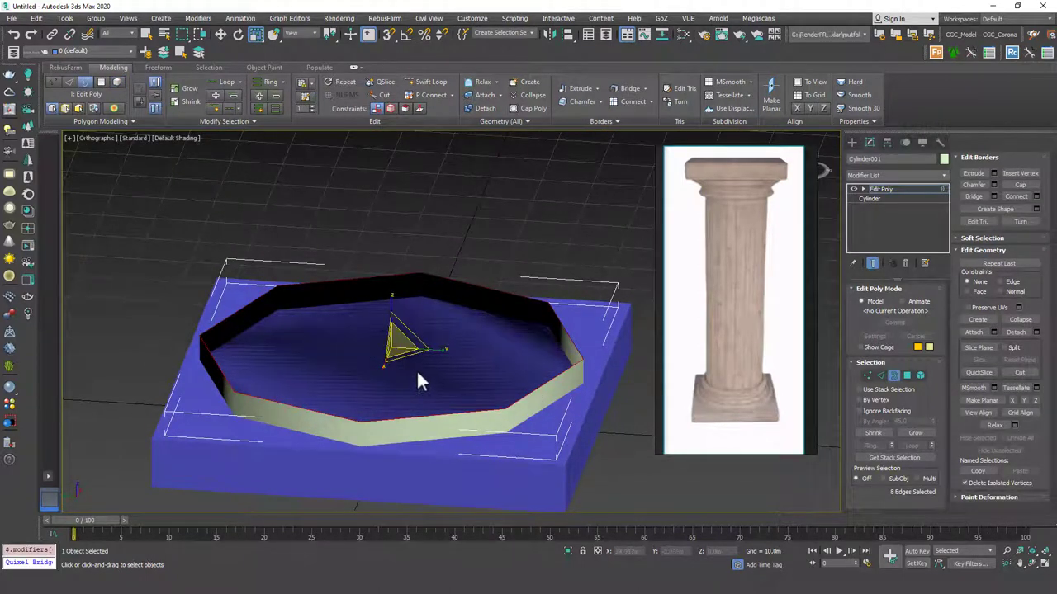
pyautogui.press('w')
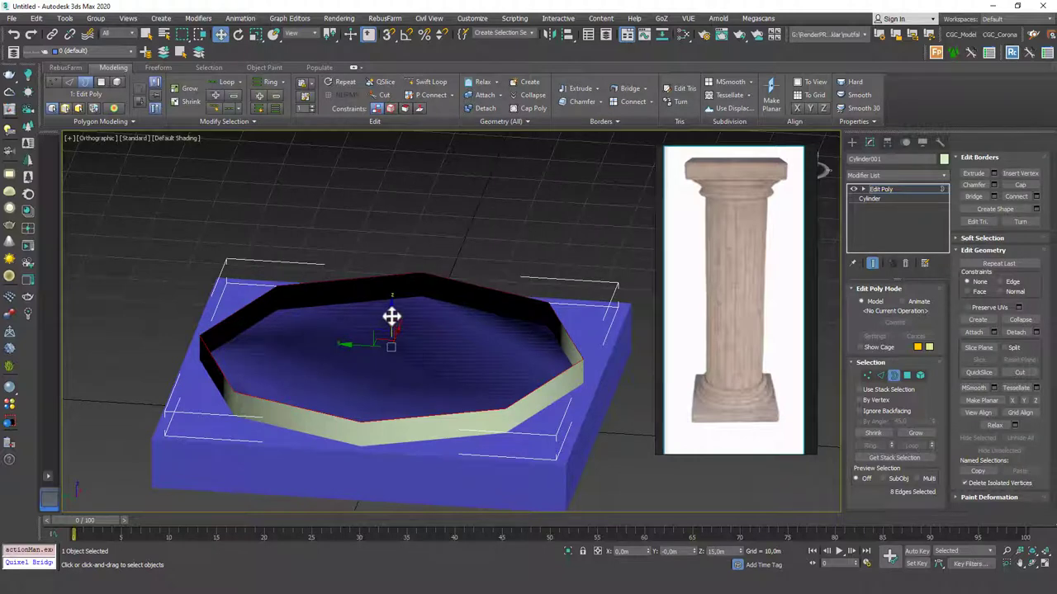
pyautogui.keyDown('shift'); pyautogui.moveTo(389, 314); pyautogui.dragTo(391, 182); pyautogui.keyUp('shift')
pyautogui.press('F4')
pyautogui.moveTo(363, 227); pyautogui.dragTo(398, 287)
pyautogui.hotkey('ctrl', 'z')
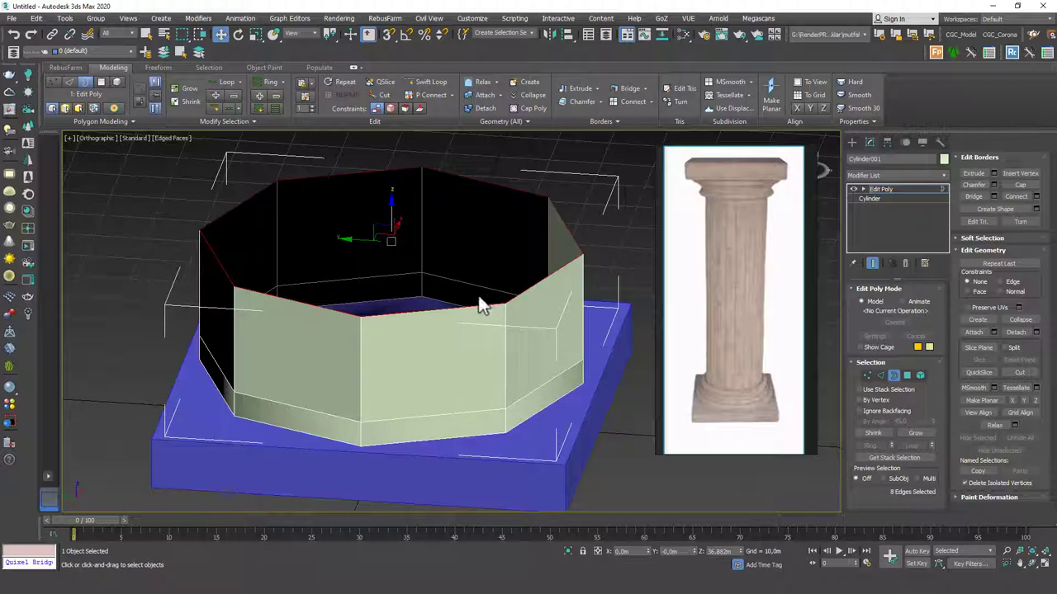
# Undo the last upward extension of the cylinder's upper border
pyautogui.hotkey('ctrl', 'z')
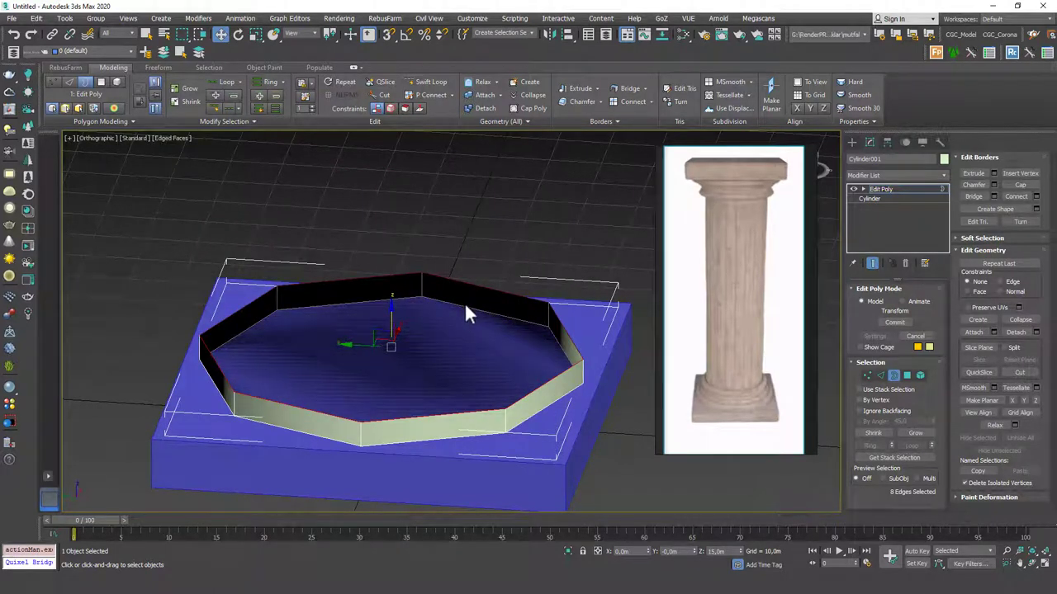
pyautogui.press('r')
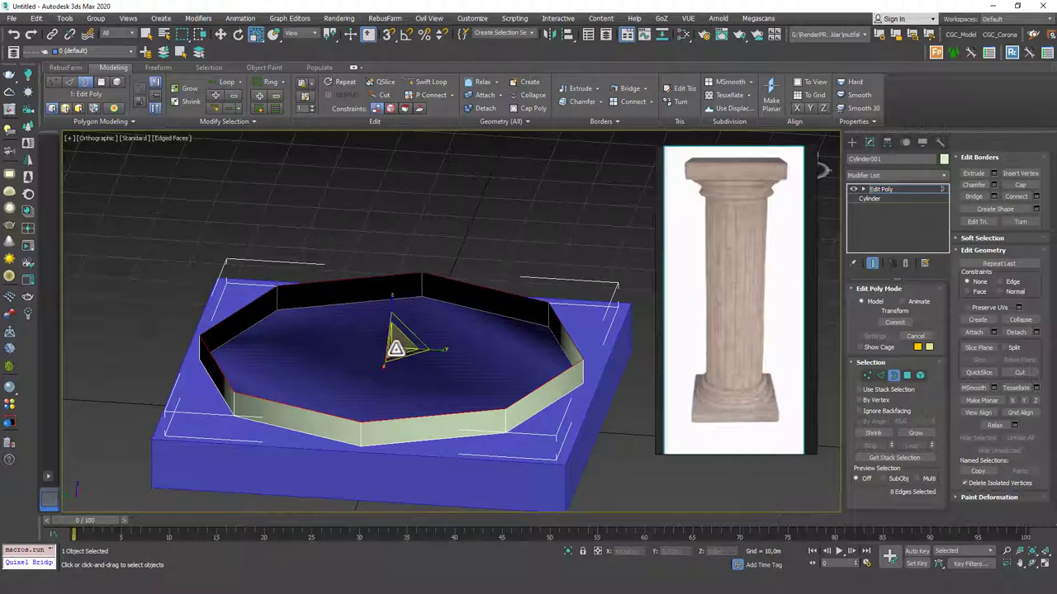
pyautogui.keyDown('shift'); pyautogui.moveTo(397, 339); pyautogui.dragTo(396, 347); pyautogui.keyUp('shift')
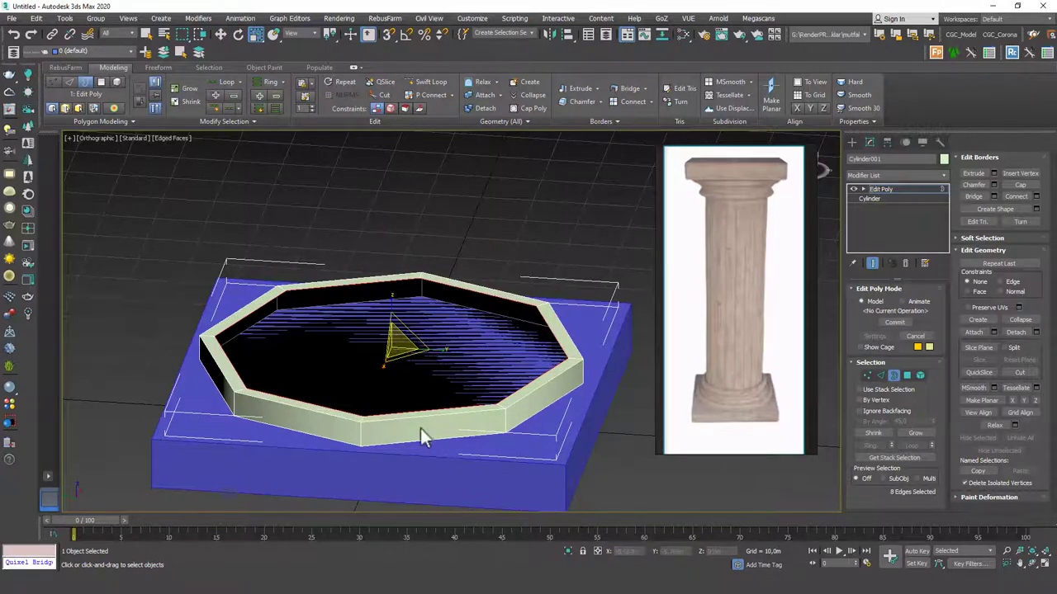
pyautogui.press('w')
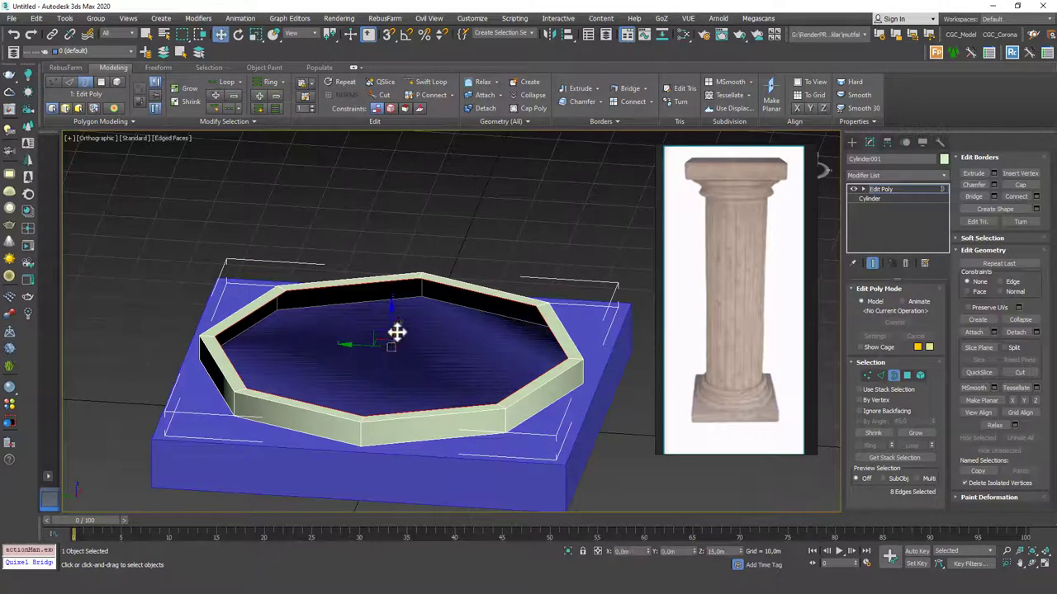
pyautogui.keyDown('shift'); pyautogui.moveTo(391, 312); pyautogui.dragTo(392, 299); pyautogui.keyUp('shift')
pyautogui.scroll(4, 578, 372)
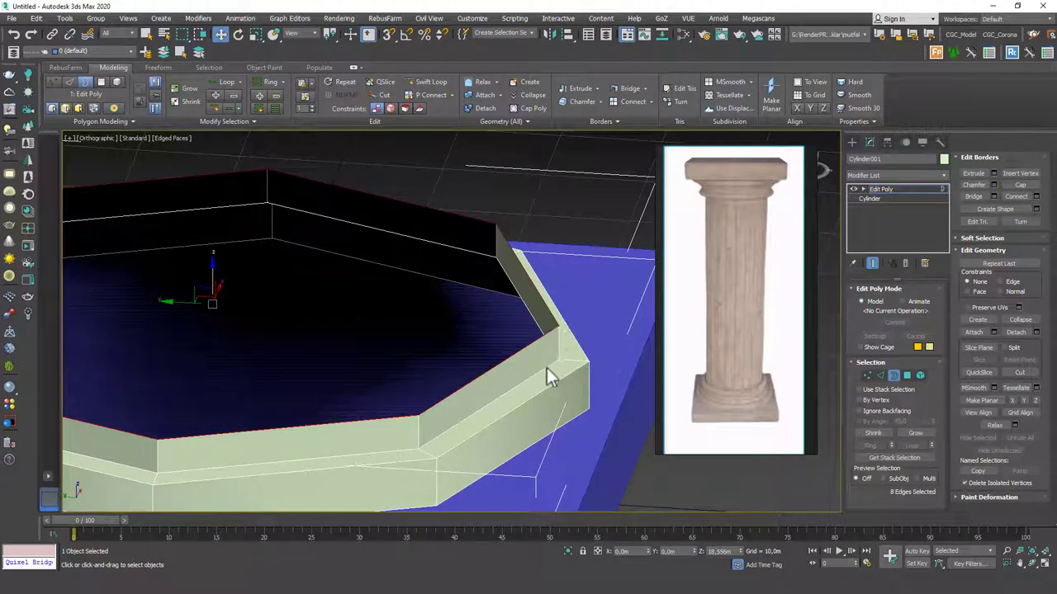
pyautogui.hotkey('ctrl', 'z')
pyautogui.hotkey('ctrl', 'z')
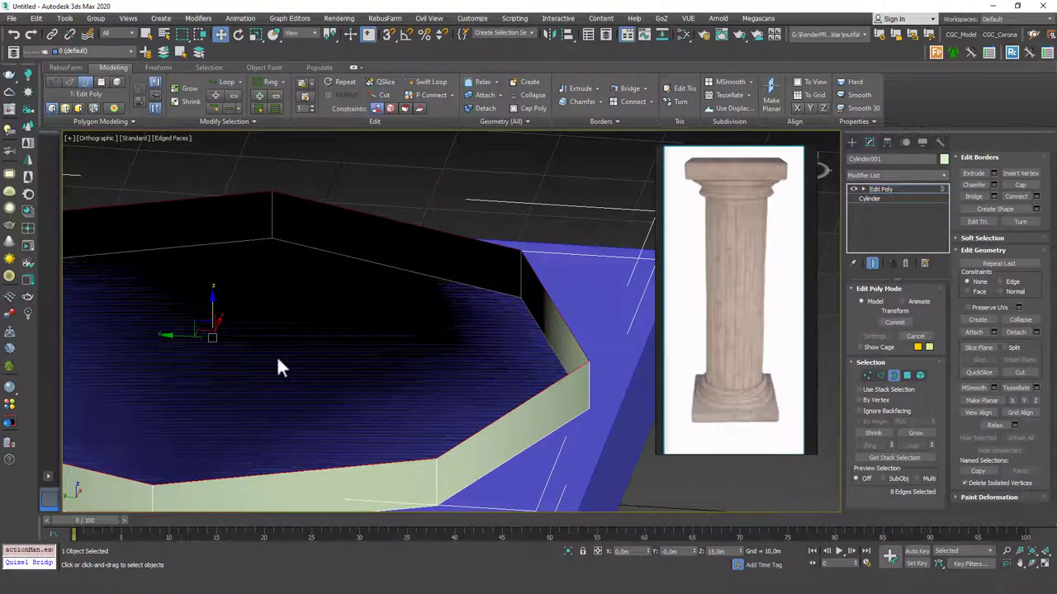
# Inset a new ring from the upper border by scaling to about 93%, and extend it up to about 17.7 m
pyautogui.press('r')
pyautogui.moveTo(222, 332); pyautogui.dragTo(223, 333)
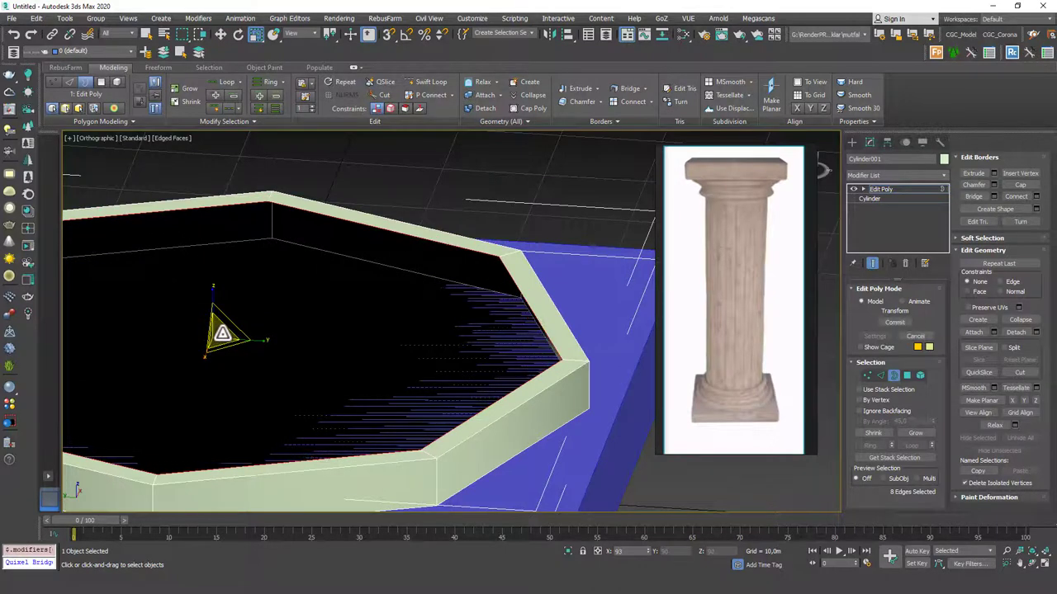
pyautogui.press('w')
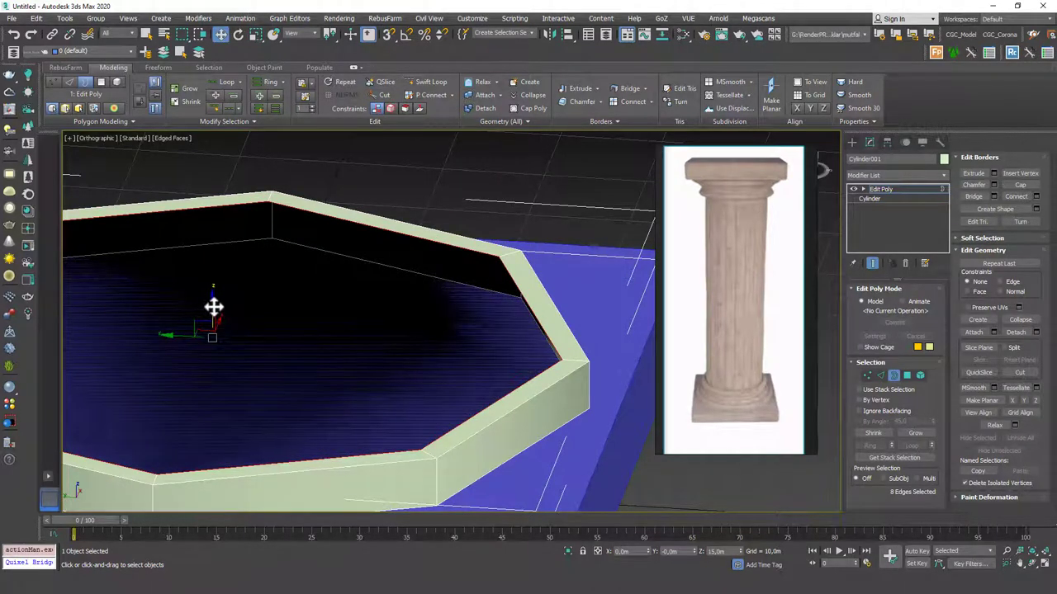
pyautogui.moveTo(212, 305); pyautogui.dragTo(208, 259)
pyautogui.hotkey('ctrl', 'z')
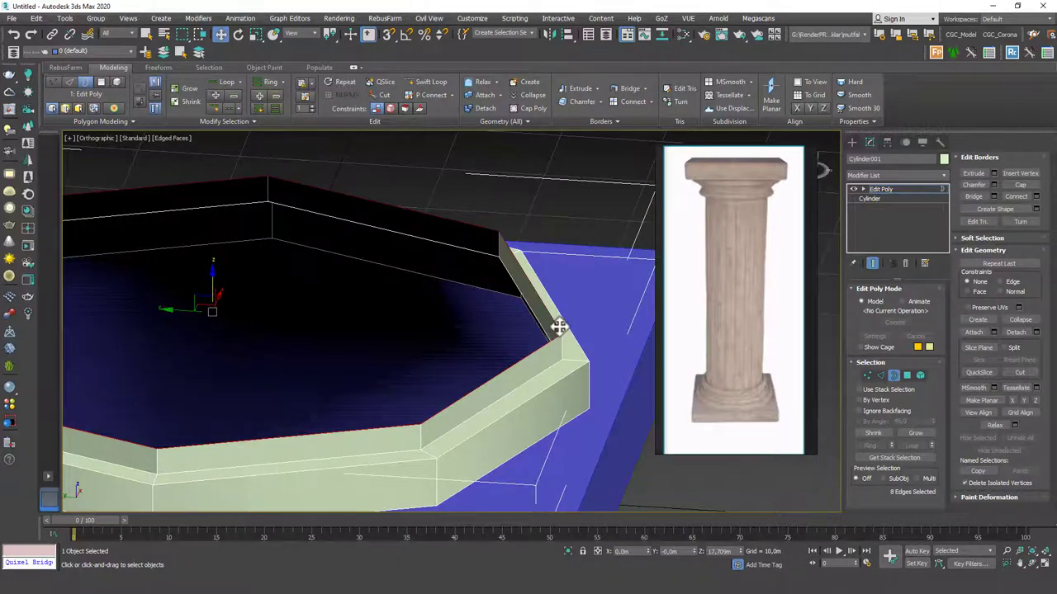
# Inset the upper border once more with a narrow ledge and extend it up to about 20.4 m
pyautogui.keyDown('alt'); pyautogui.moveTo(499, 398); pyautogui.dragTo(483, 391, button='middle'); pyautogui.keyUp('alt')
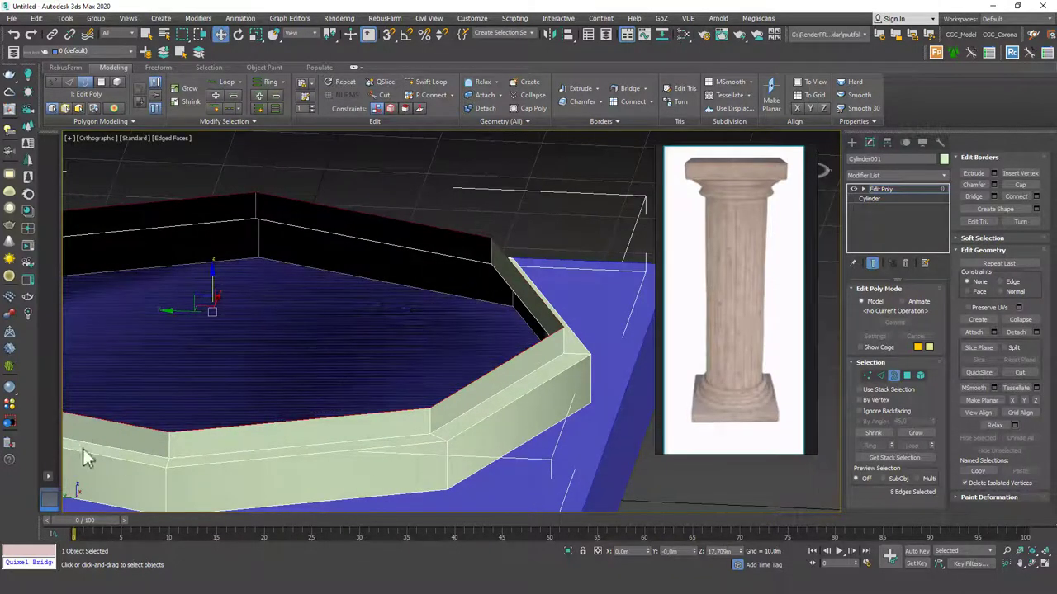
pyautogui.keyDown('alt'); pyautogui.moveTo(159, 413); pyautogui.dragTo(280, 345, button='middle'); pyautogui.keyUp('alt')
pyautogui.press('r')
pyautogui.keyDown('shift'); pyautogui.moveTo(292, 362); pyautogui.dragTo(293, 371); pyautogui.keyUp('shift')
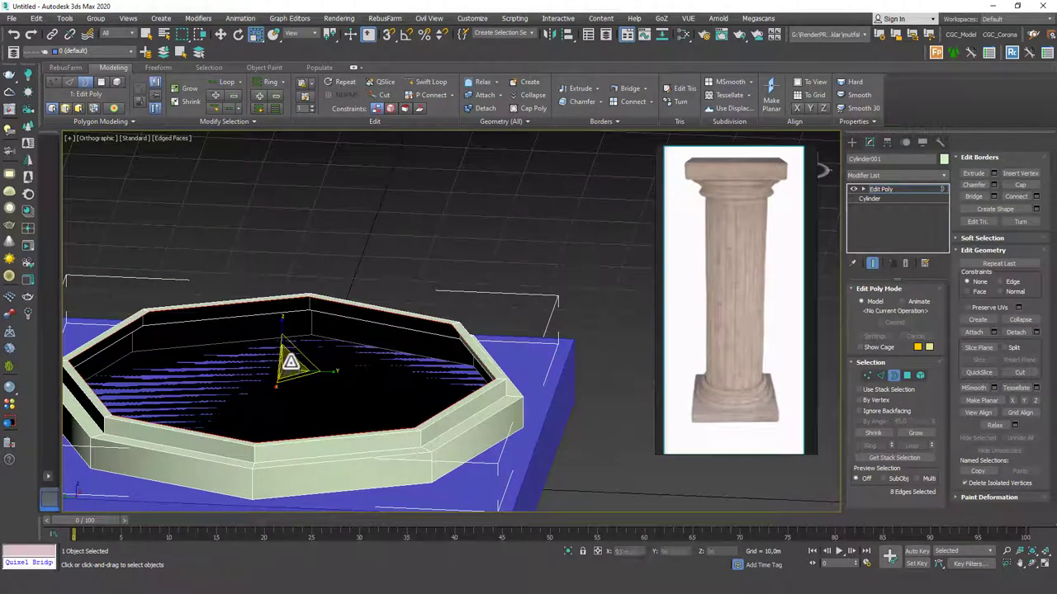
pyautogui.press('w')
pyautogui.keyDown('alt'); pyautogui.moveTo(283, 342); pyautogui.dragTo(285, 336, button='middle'); pyautogui.keyUp('alt')
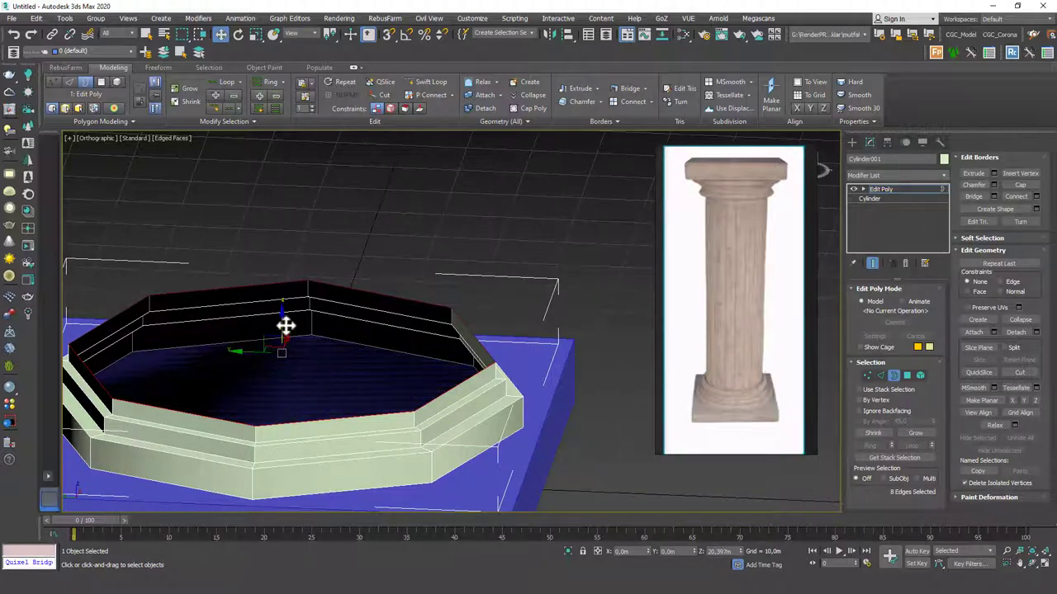
# Extend the upper border with another vertical band and flare a new ring outward to about 107%
pyautogui.keyDown('alt'); pyautogui.moveTo(285, 326); pyautogui.dragTo(283, 302, button='middle'); pyautogui.keyUp('alt')
pyautogui.press('r')
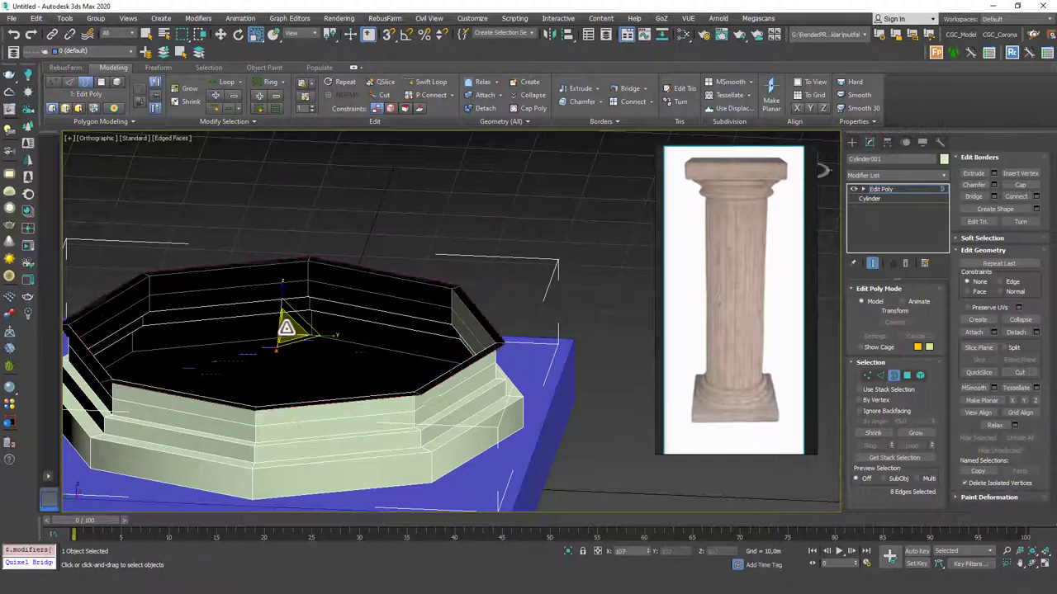
pyautogui.moveTo(286, 329); pyautogui.dragTo(287, 330)
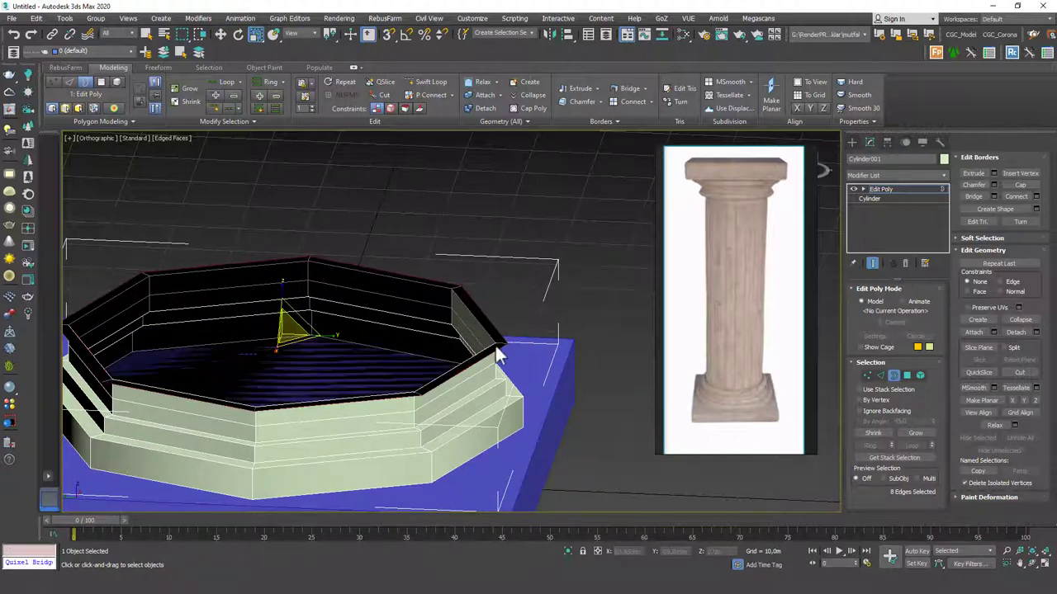
# Extend the flared border up to about 27.1 m, and inset a new ring from it raised to about 29.9 m
pyautogui.press('w')
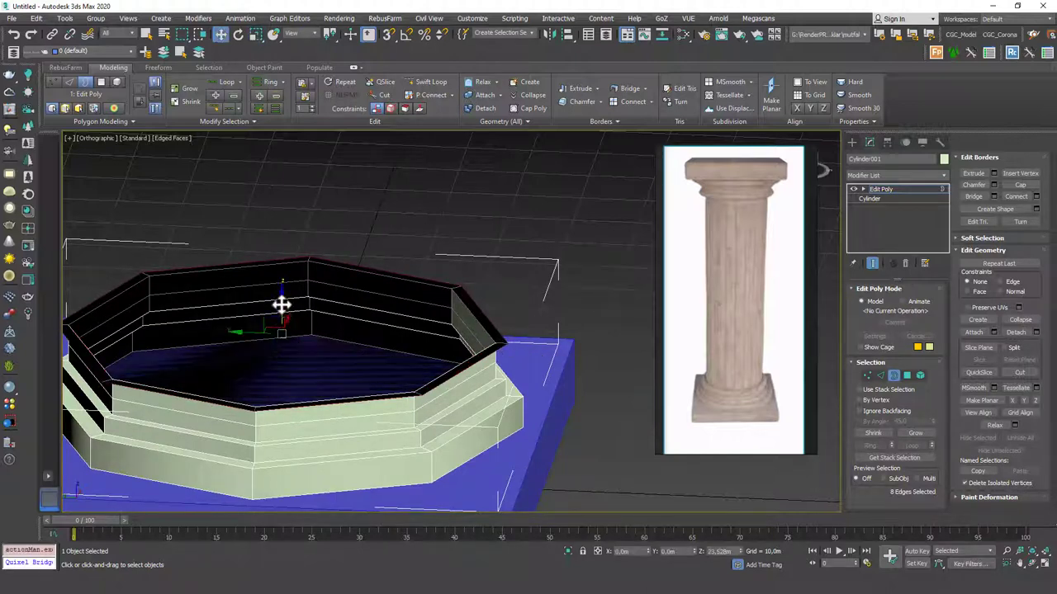
pyautogui.moveTo(281, 302)
pyautogui.mouseDown()
pyautogui.moveTo(281, 279)
pyautogui.moveTo(294, 309)
pyautogui.mouseUp()
pyautogui.press('r')
pyautogui.moveTo(293, 308); pyautogui.dragTo(296, 360, button='middle')
pyautogui.scroll(-1, 296, 361)
pyautogui.press('w')
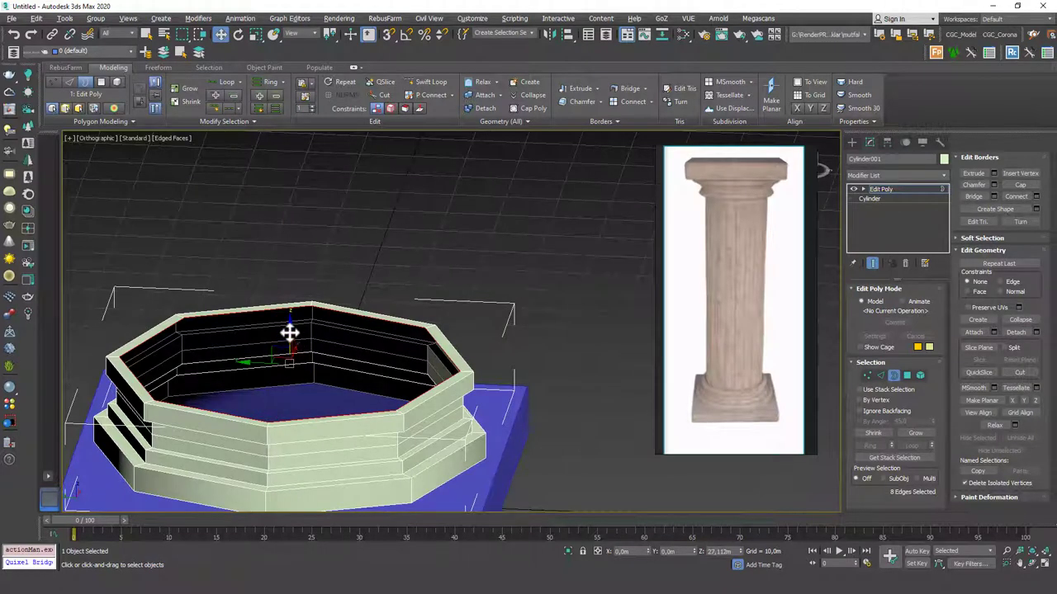
pyautogui.moveTo(289, 332); pyautogui.dragTo(289, 314)
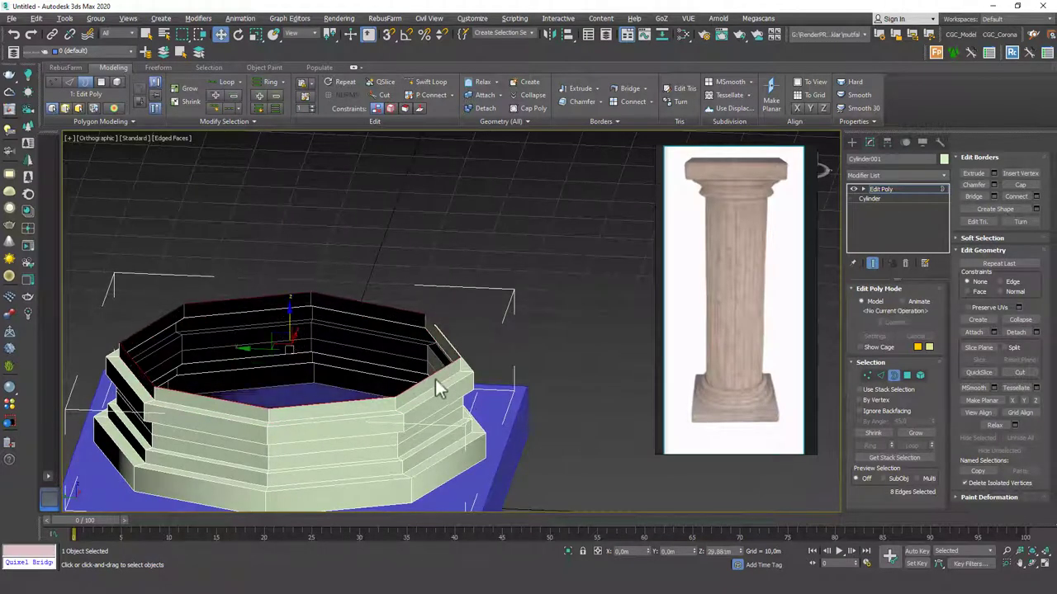
# Extend the upper border to about 271.3 m along Z to form the shaft, and switch the view to perspective
pyautogui.scroll(-10, 330, 396)
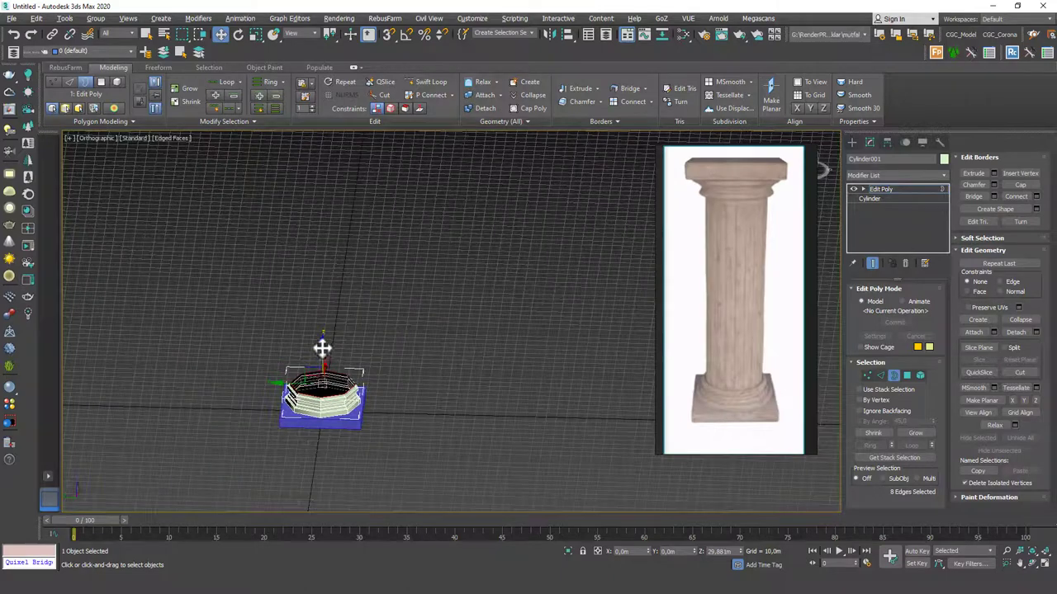
pyautogui.moveTo(322, 349); pyautogui.dragTo(330, 203)
pyautogui.keyDown('alt'); pyautogui.moveTo(330, 203); pyautogui.dragTo(340, 374, button='middle'); pyautogui.keyUp('alt')
pyautogui.scroll(8, 340, 375)
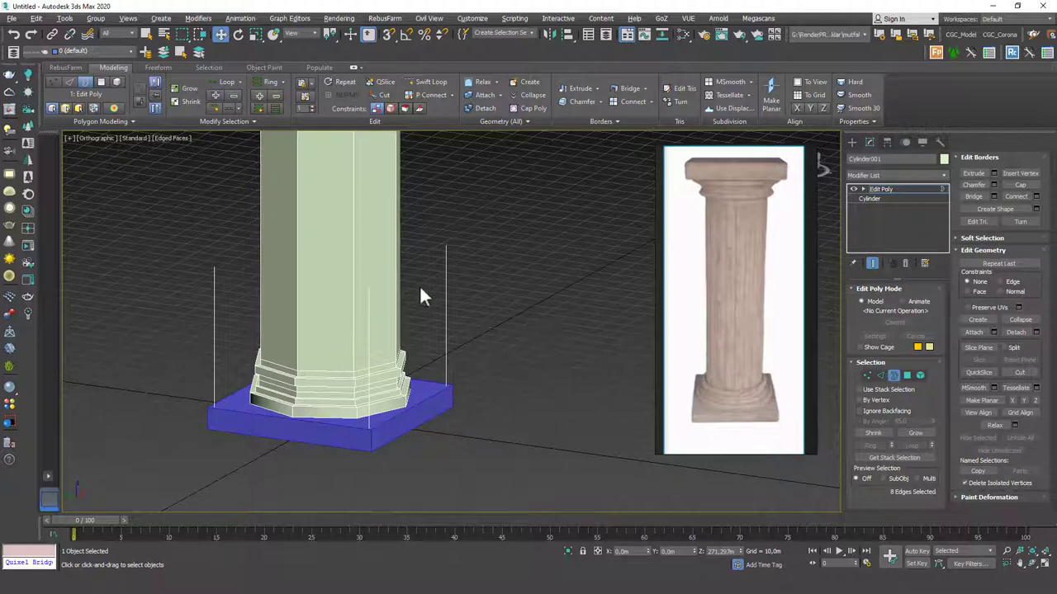
pyautogui.moveTo(352, 361); pyautogui.dragTo(438, 274, button='middle')
pyautogui.scroll(8, 370, 328)
pyautogui.press('p')
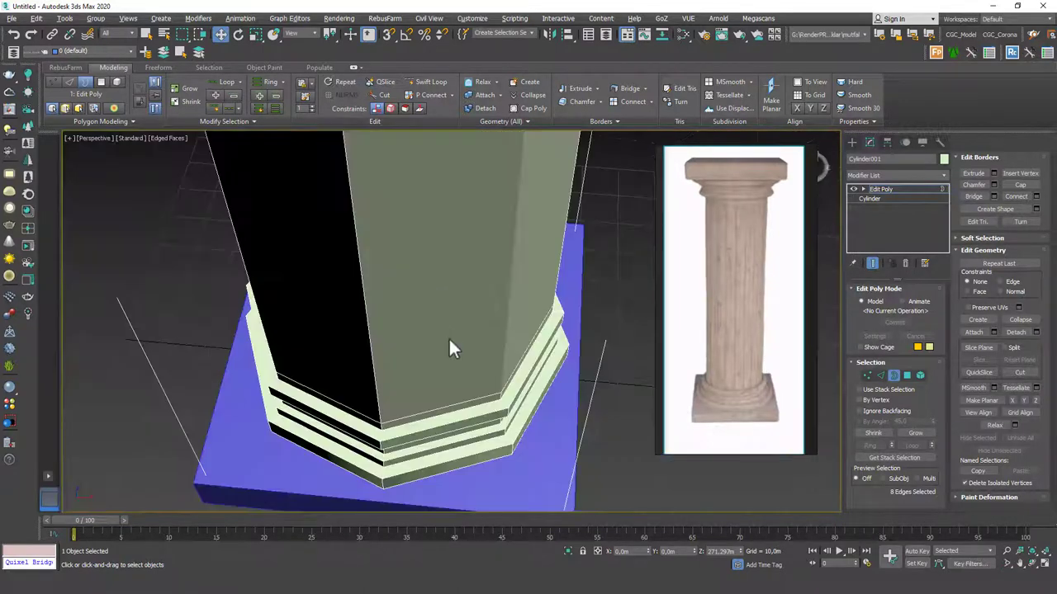
# Examine the base mouldings and the shaft's open upper end against the reference picture
pyautogui.scroll(3, 451, 340)
pyautogui.scroll(-4, 429, 322)
pyautogui.moveTo(437, 482); pyautogui.dragTo(418, 385, button='middle')
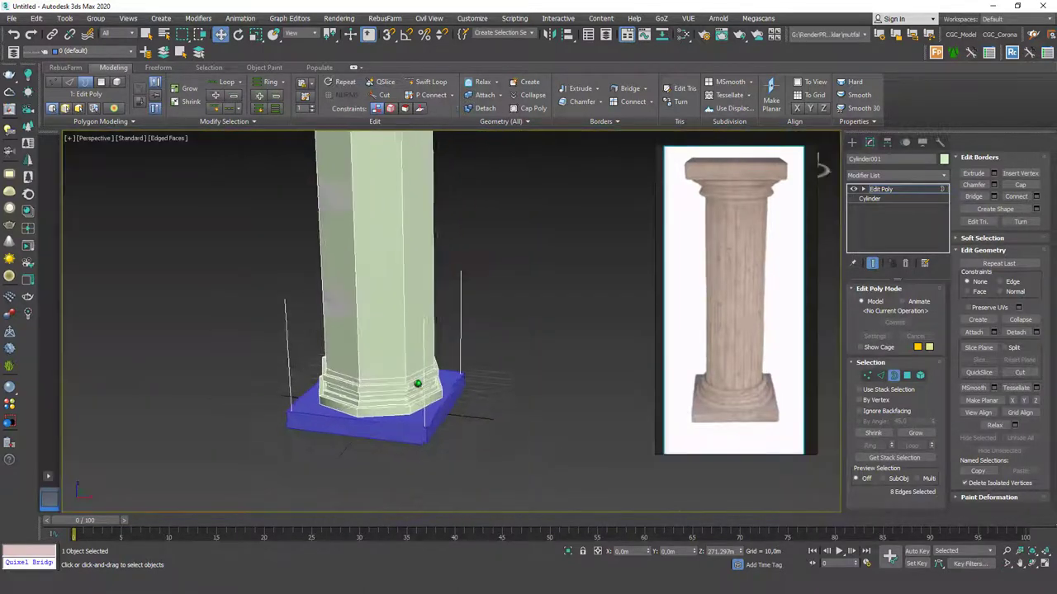
pyautogui.scroll(5, 417, 384)
pyautogui.scroll(-3, 419, 364)
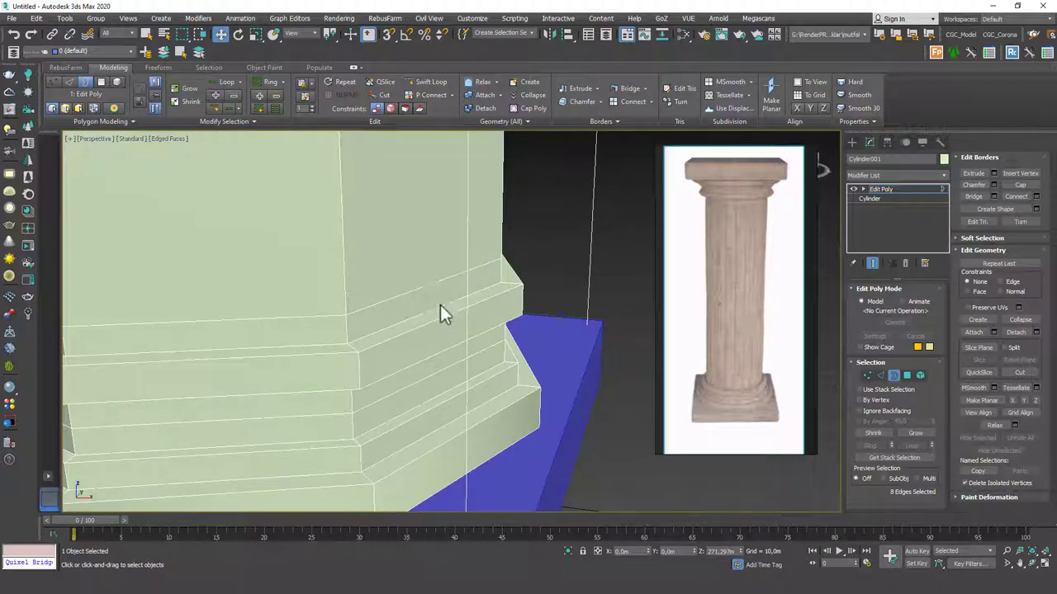
pyautogui.scroll(-4, 433, 346)
pyautogui.moveTo(432, 358); pyautogui.dragTo(475, 333, button='middle')
pyautogui.moveTo(514, 290); pyautogui.dragTo(487, 322, button='middle')
pyautogui.scroll(2, 486, 321)
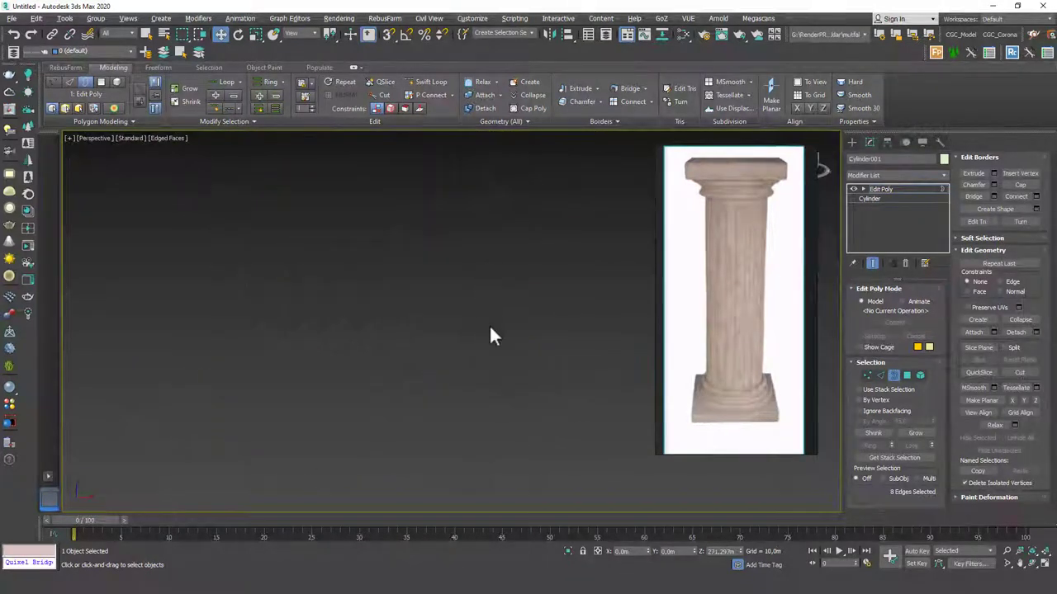
pyautogui.scroll(-2, 475, 330)
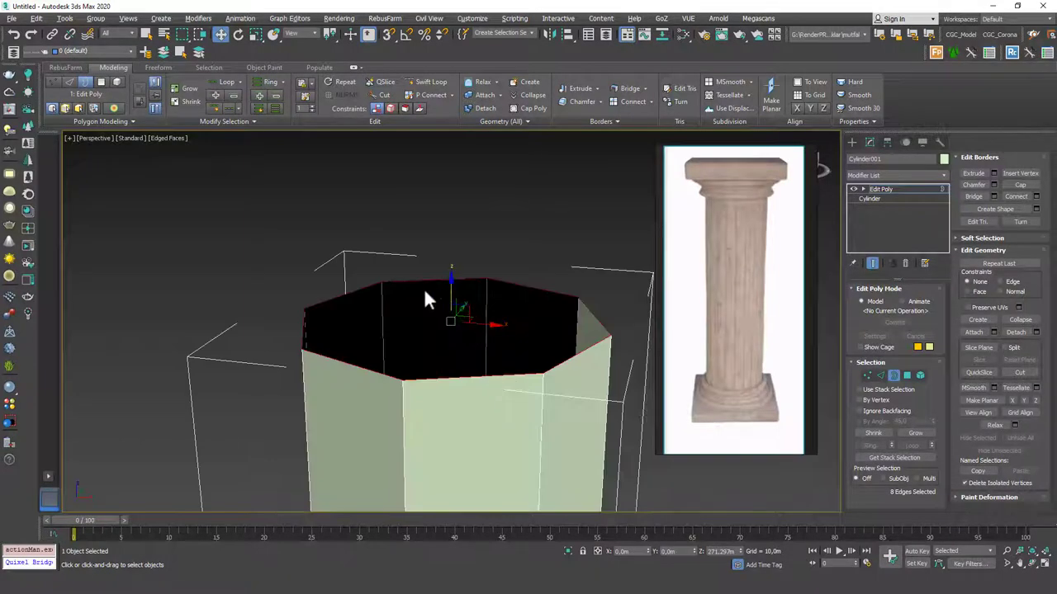
pyautogui.scroll(-5, 424, 292)
pyautogui.moveTo(458, 411); pyautogui.dragTo(446, 346, button='middle')
pyautogui.scroll(5, 425, 350)
pyautogui.scroll(-2, 446, 347)
pyautogui.scroll(2, 454, 265)
pyautogui.moveTo(461, 285); pyautogui.dragTo(466, 306, button='middle')
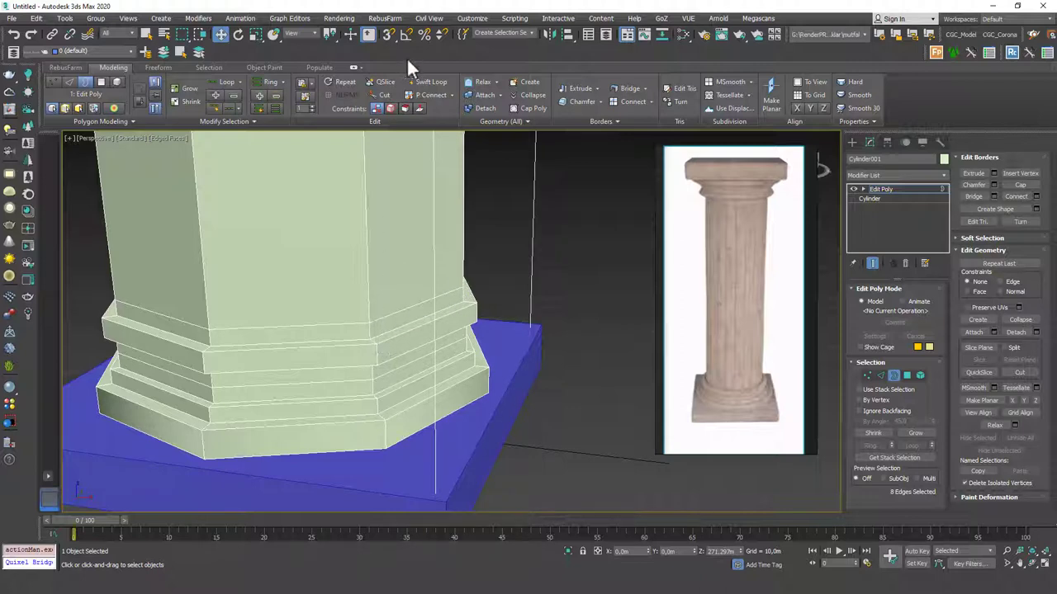
pyautogui.moveTo(428, 317); pyautogui.dragTo(419, 347, button='middle')
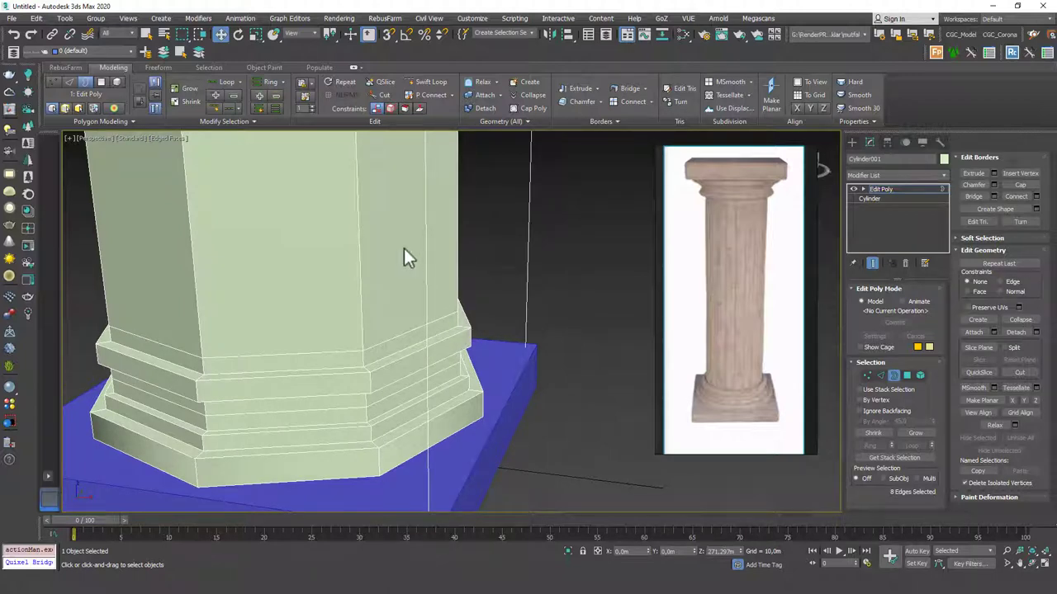
pyautogui.keyDown('alt'); pyautogui.moveTo(470, 343); pyautogui.dragTo(464, 425, button='middle'); pyautogui.keyUp('alt')
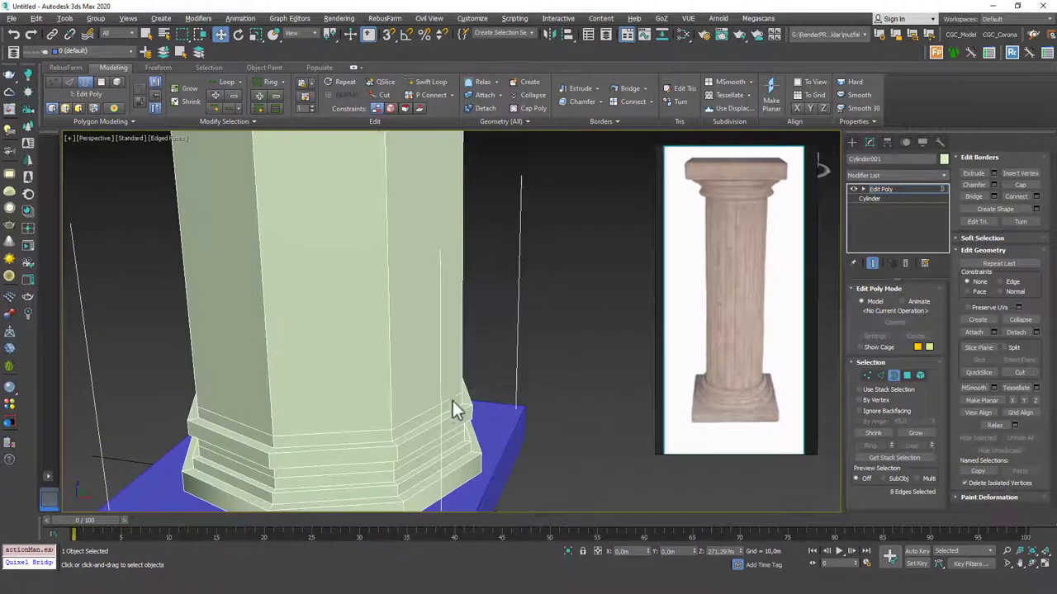
pyautogui.scroll(8, 413, 372)
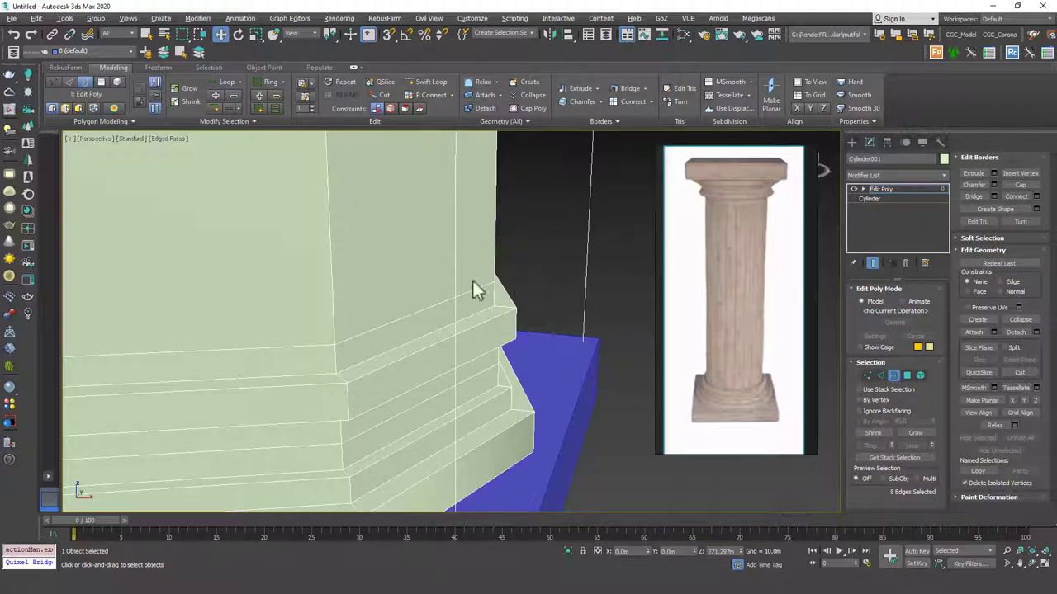
# Select the uppermost edge loop where the shaft meets the base mouldings and remove it
pyautogui.press('2')
pyautogui.doubleClick(424, 309)
pyautogui.hotkey('ctrl', 'd')
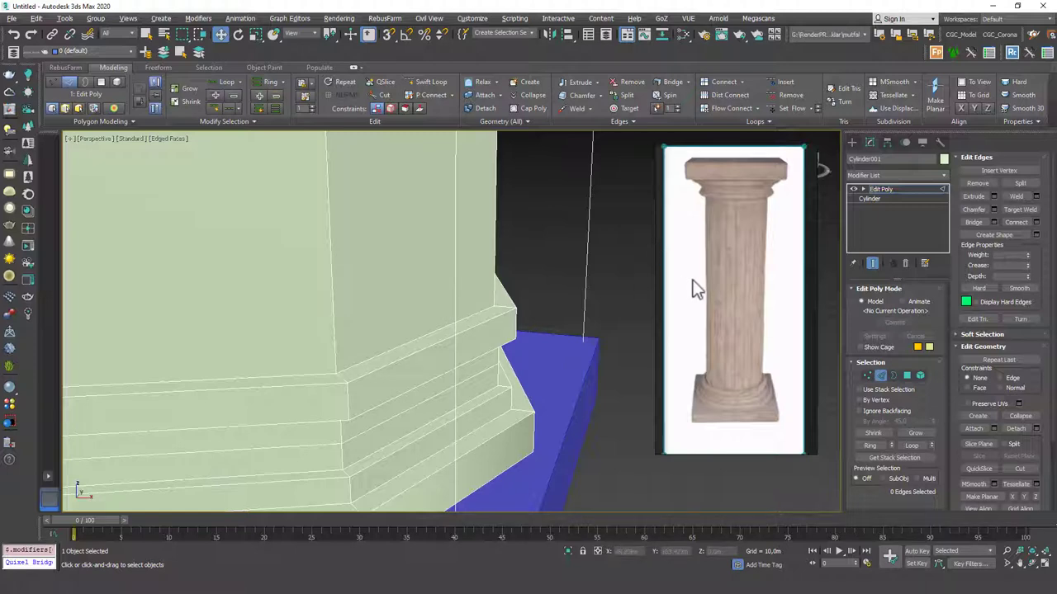
# Test a TurboSmooth modifier on the whole column with edged faces hidden, and undo it
pyautogui.click(881, 188)
pyautogui.click(880, 175)
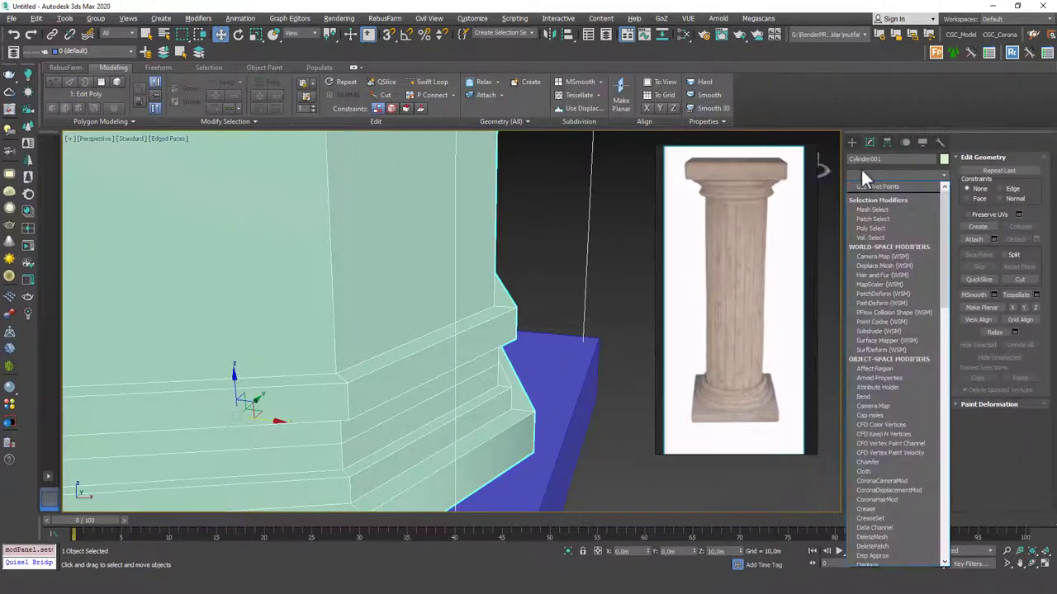
pyautogui.write('tu')
pyautogui.press('Return')
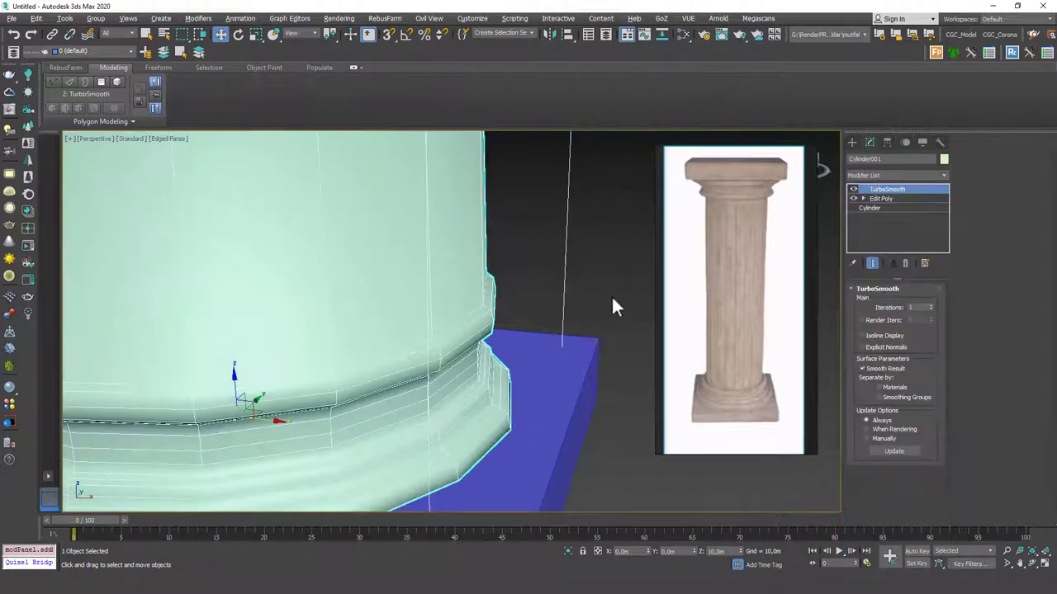
pyautogui.press('F4')
pyautogui.scroll(-6, 478, 281)
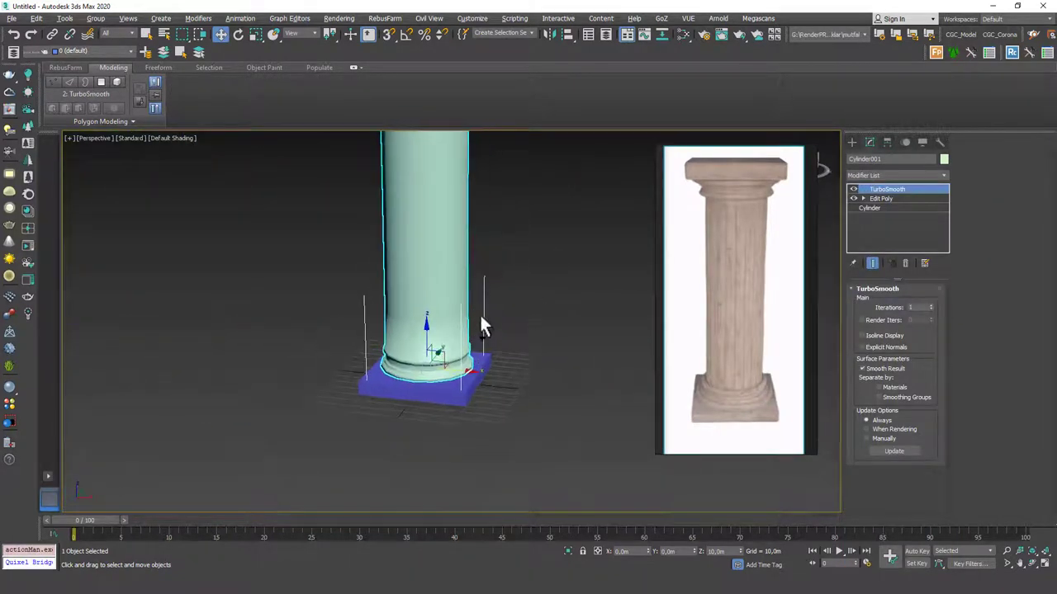
pyautogui.scroll(3, 480, 317)
pyautogui.keyDown('alt'); pyautogui.moveTo(484, 289); pyautogui.dragTo(481, 266, button='middle'); pyautogui.keyUp('alt')
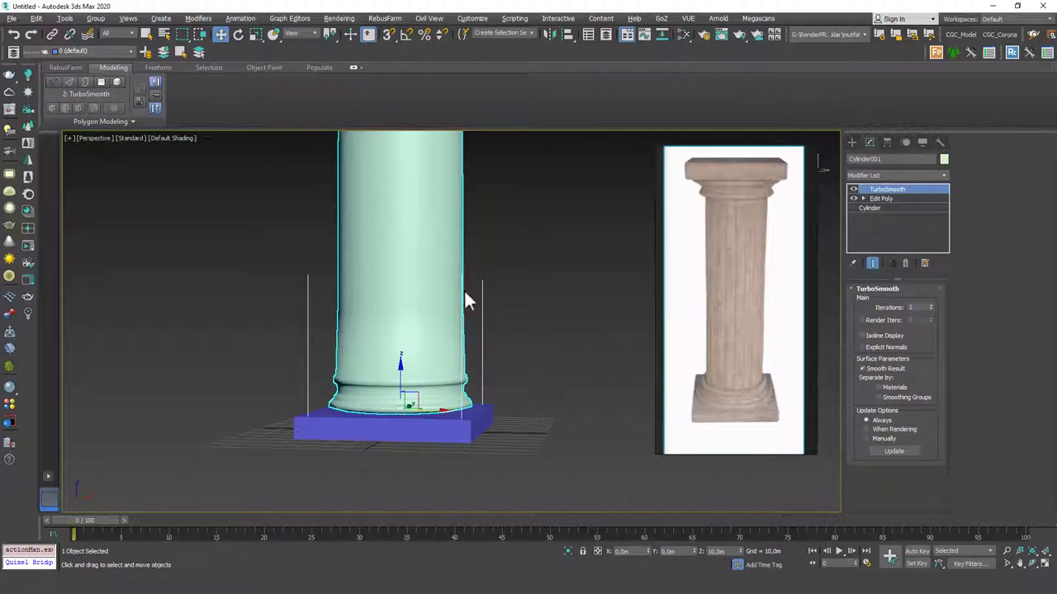
pyautogui.scroll(3, 435, 344)
pyautogui.keyDown('alt'); pyautogui.moveTo(446, 325); pyautogui.dragTo(434, 338, button='middle'); pyautogui.keyUp('alt')
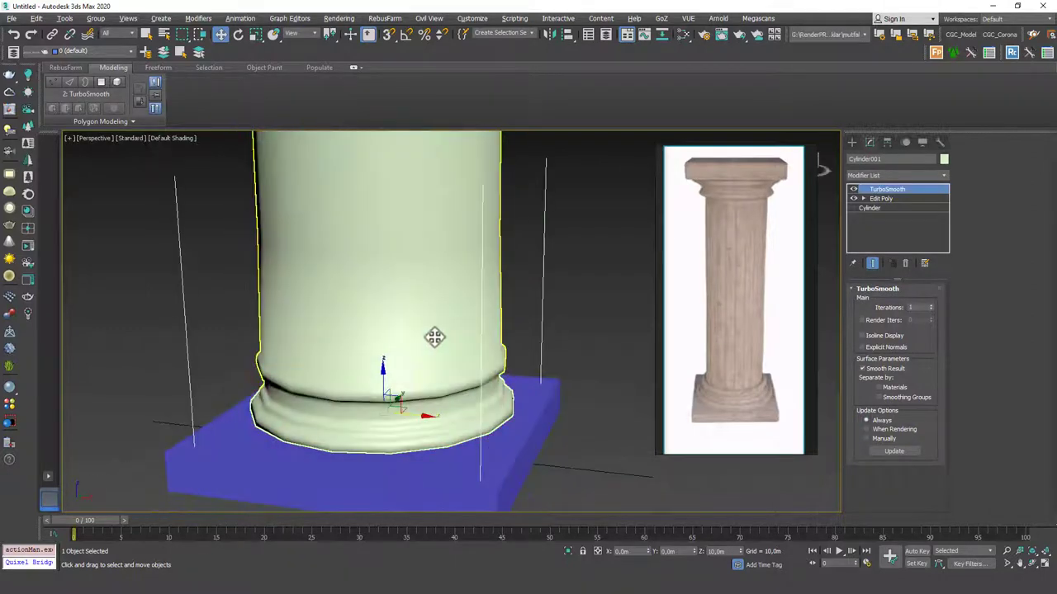
pyautogui.hotkey('ctrl', 'z')
pyautogui.press('F4')
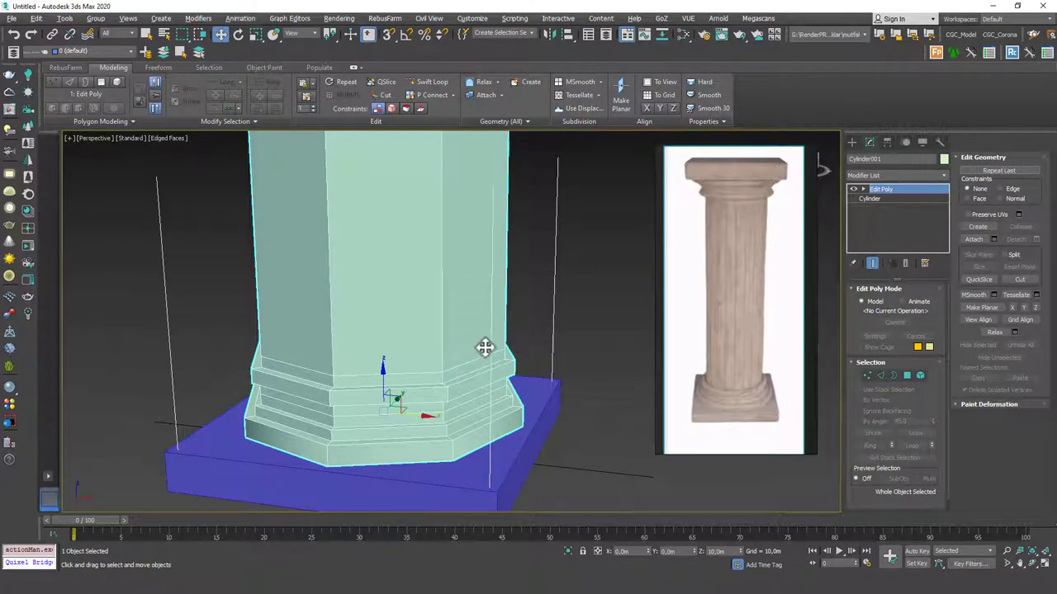
# Add a TurboSmooth modifier to the whole column and hide the edged faces
pyautogui.click(872, 175)
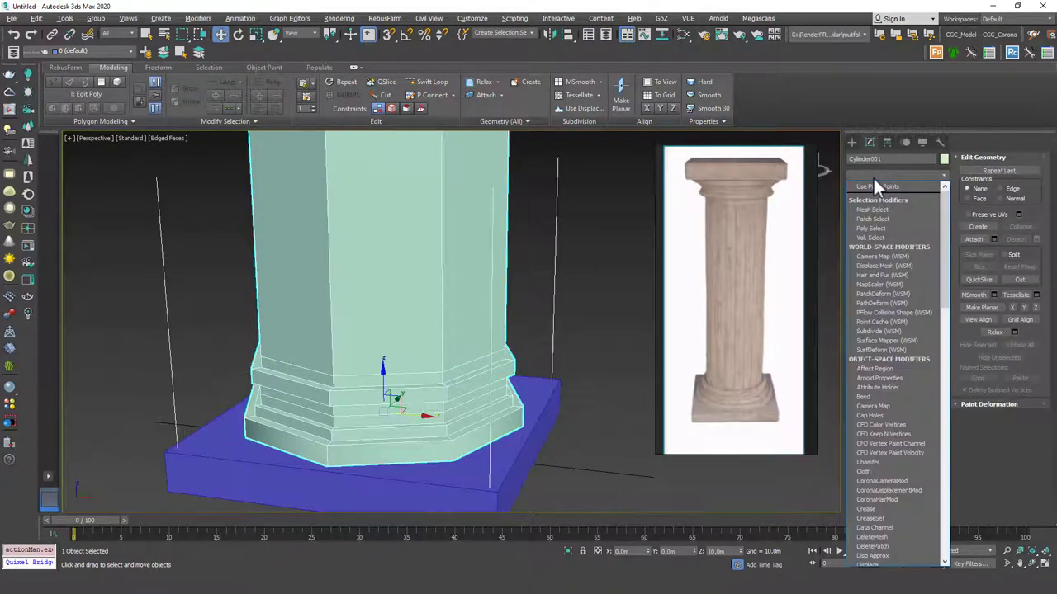
pyautogui.write('tu')
pyautogui.press('Return')
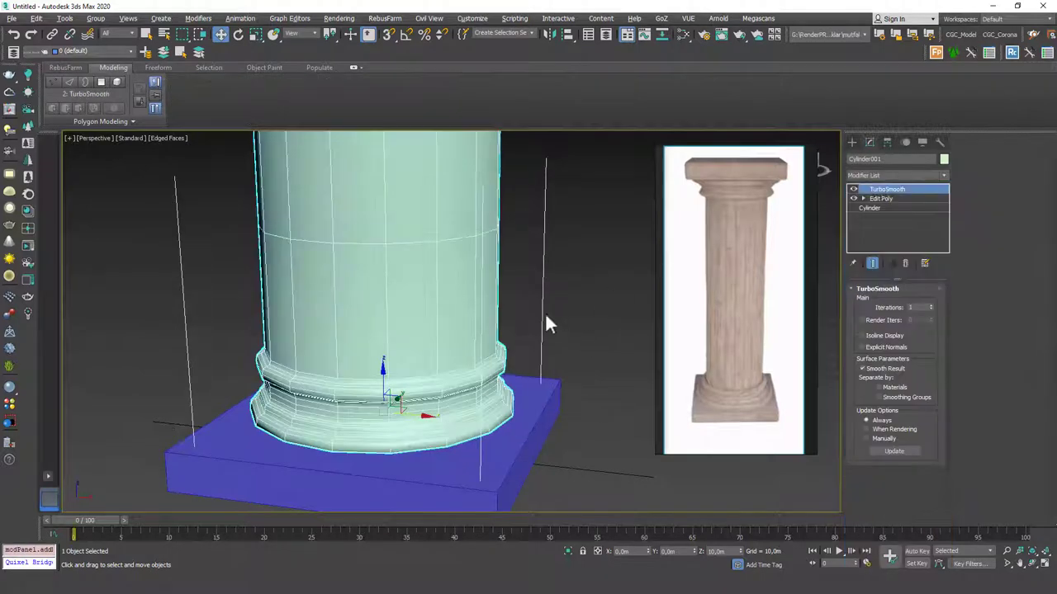
pyautogui.press('F4')
pyautogui.scroll(-5, 504, 322)
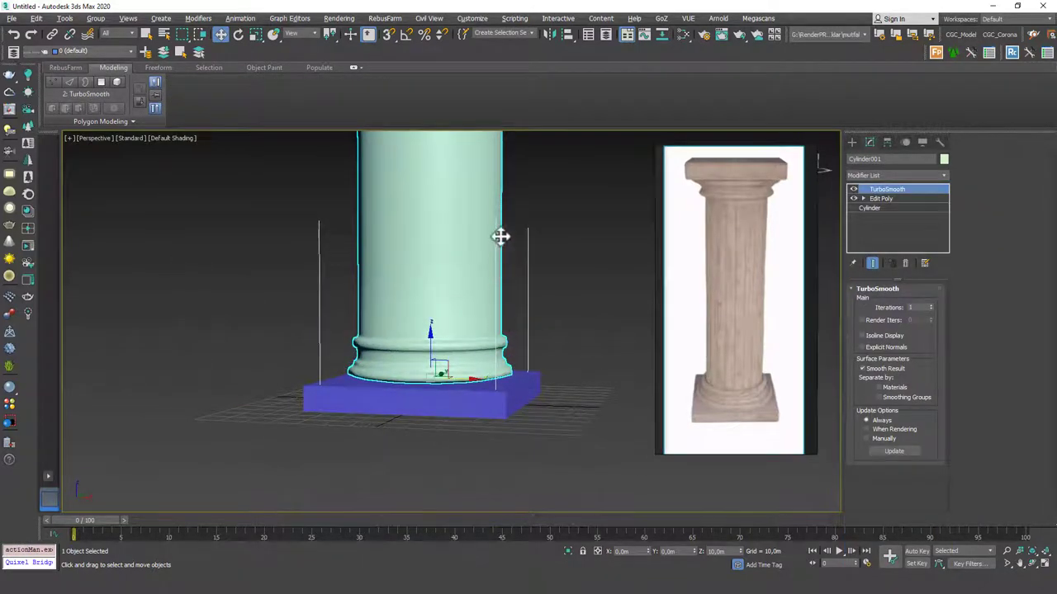
pyautogui.moveTo(502, 274); pyautogui.dragTo(490, 357, button='middle')
pyautogui.scroll(-2, 490, 357)
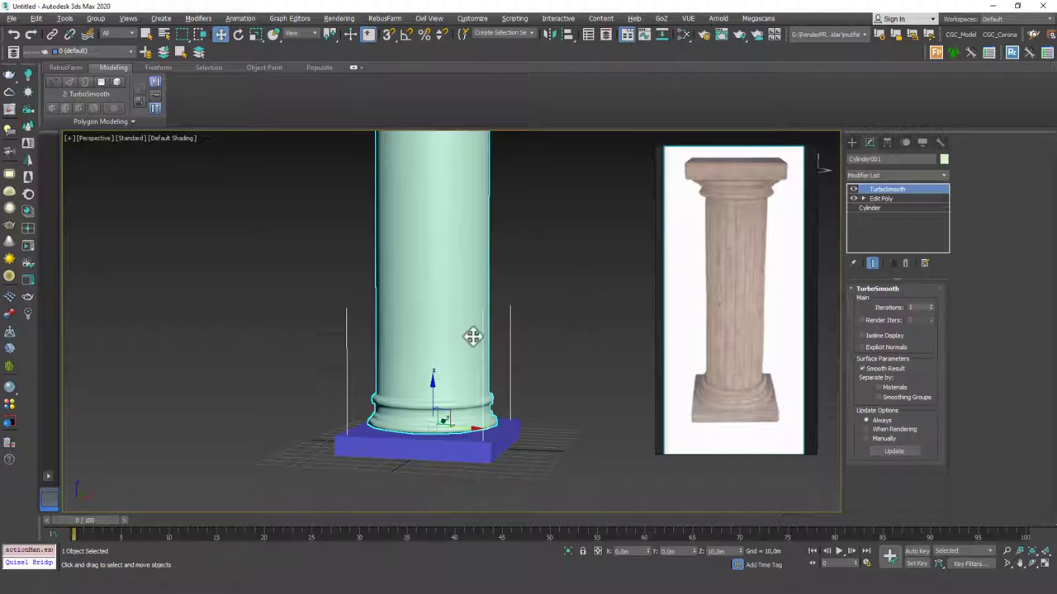
pyautogui.scroll(-4, 493, 396)
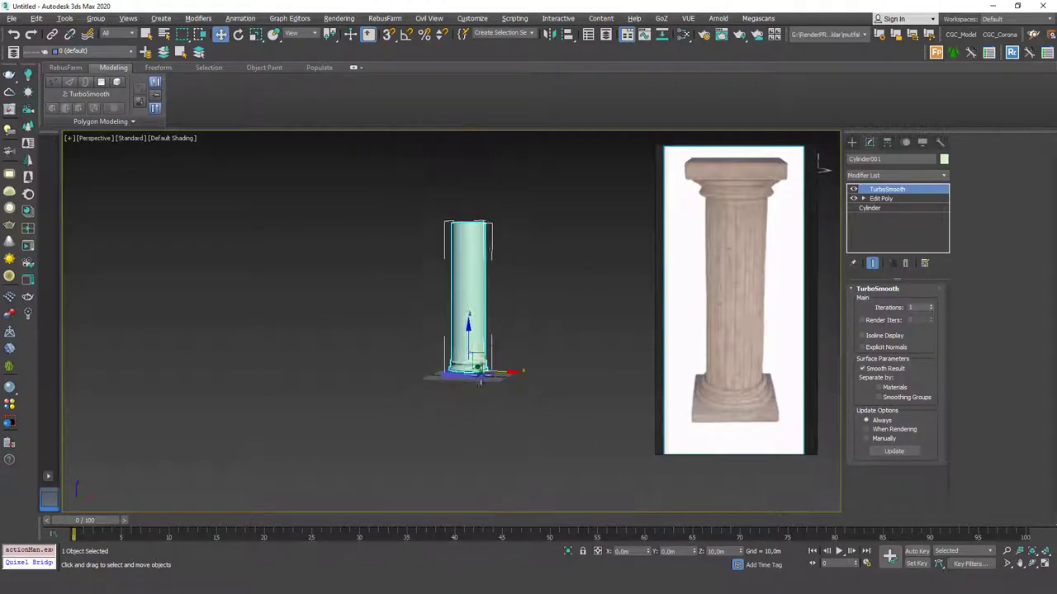
pyautogui.scroll(3, 472, 303)
# Assign the same light grey object color to the column and its square base
pyautogui.click(526, 378)
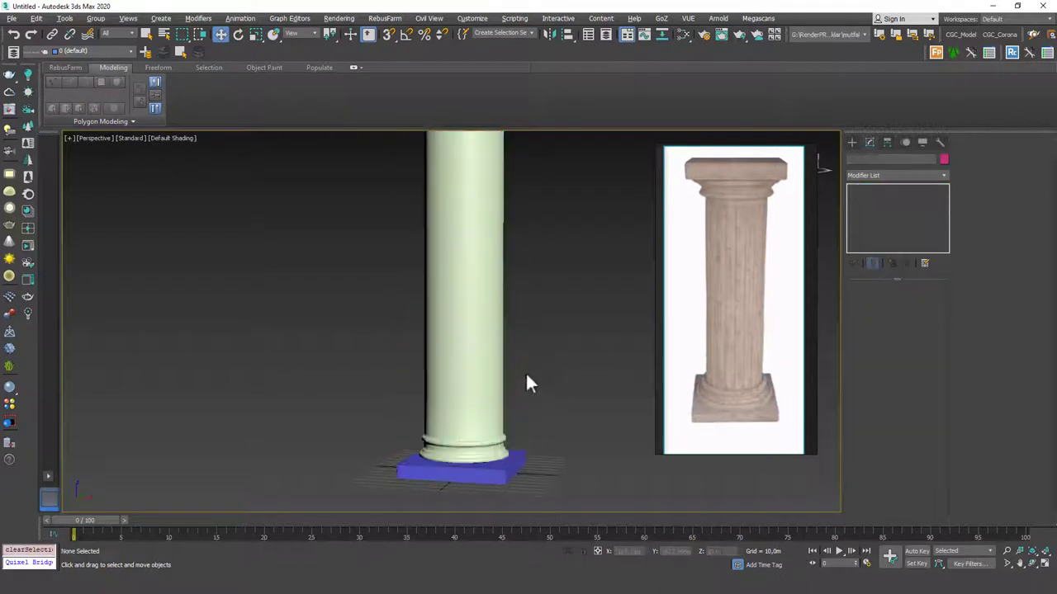
pyautogui.moveTo(540, 405); pyautogui.dragTo(454, 461)
pyautogui.click(944, 159)
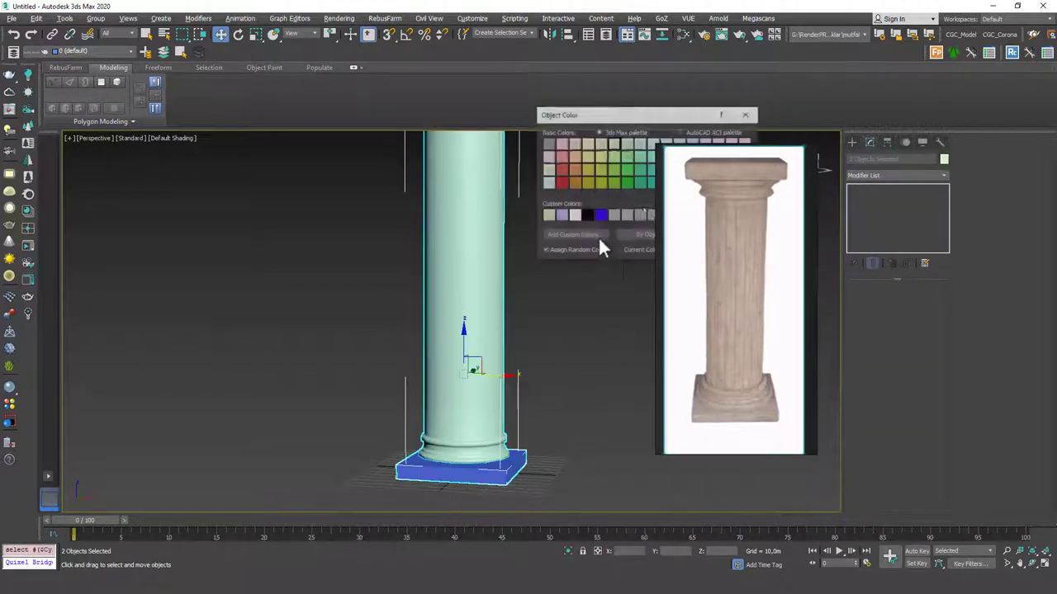
pyautogui.moveTo(636, 120); pyautogui.dragTo(489, 139)
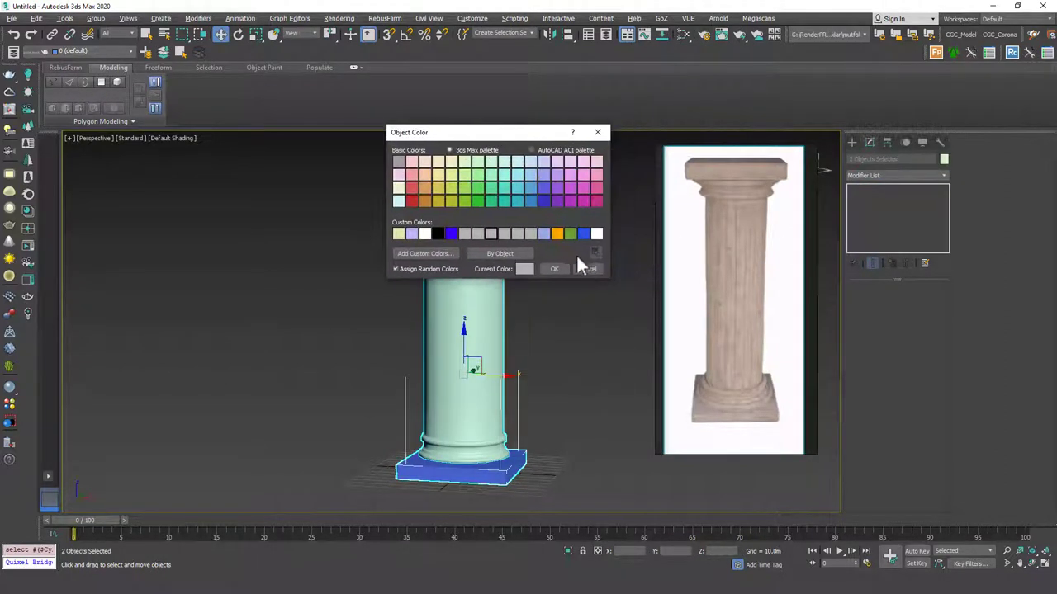
pyautogui.click(554, 269)
pyautogui.click(566, 310)
# Add a Chamfer modifier to the square base box with its default settings
pyautogui.click(520, 459)
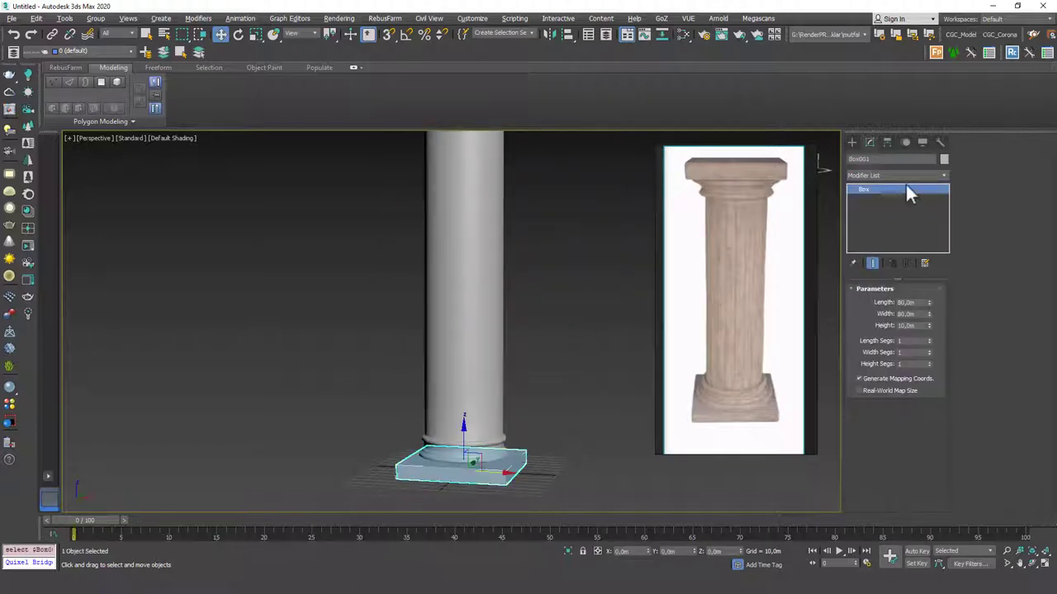
pyautogui.click(870, 178)
pyautogui.write('ch')
pyautogui.click(871, 183)
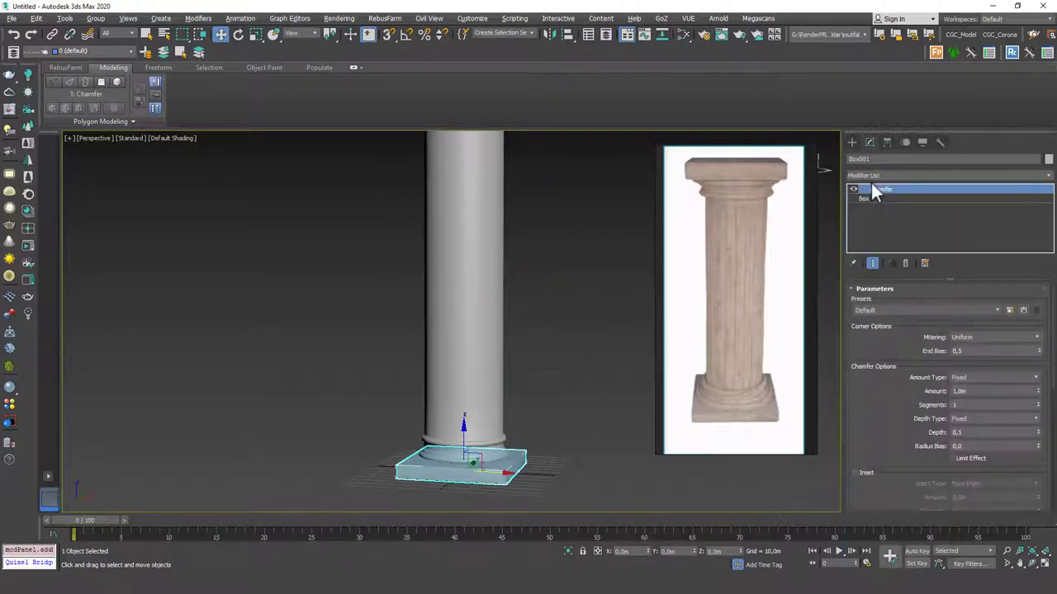
pyautogui.scroll(4, 504, 462)
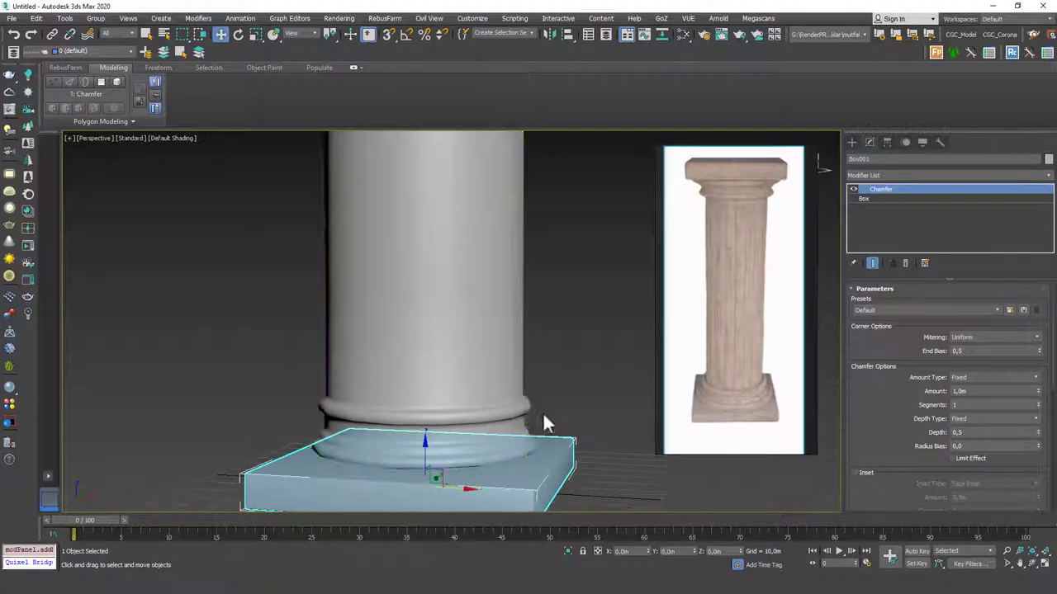
# Set the column's TurboSmooth iterations to 2
pyautogui.click(507, 382)
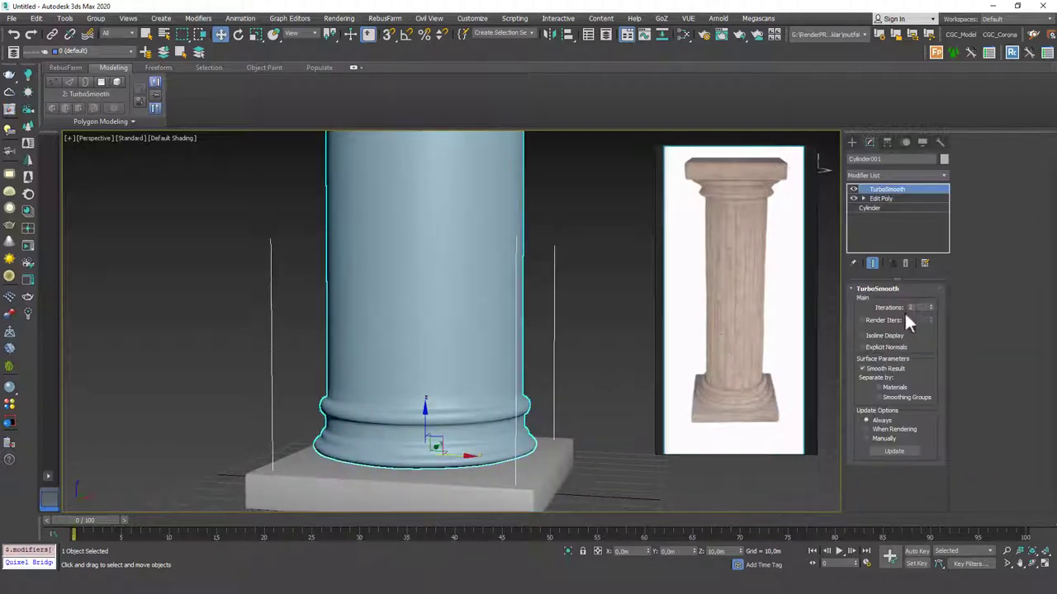
pyautogui.scroll(-3, 555, 358)
pyautogui.click(553, 343)
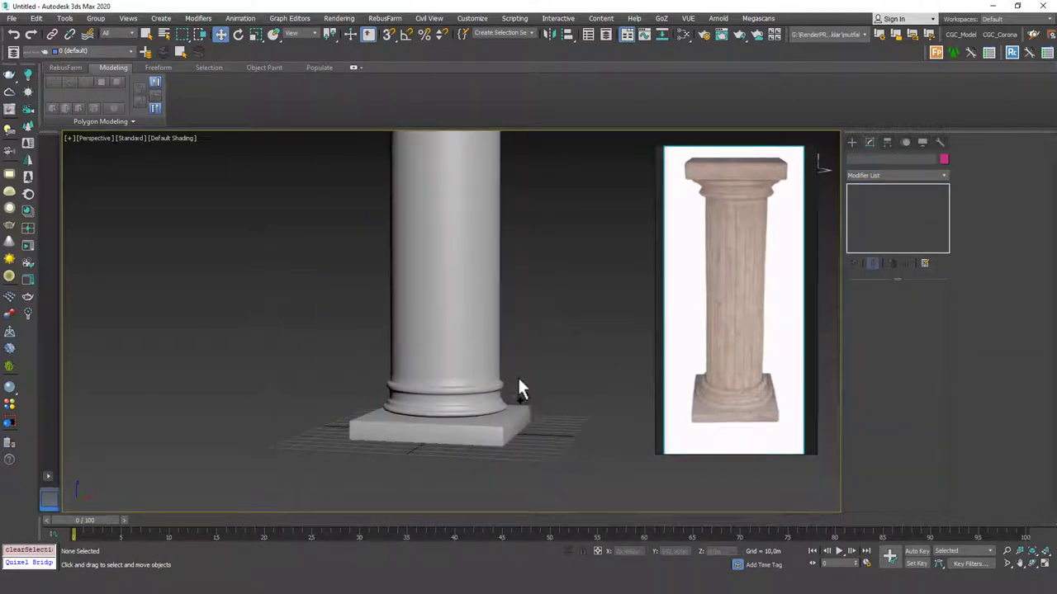
# Examine the column's proportions and compare its smoothed base mouldings with a close-up of the reference picture
pyautogui.scroll(-4, 520, 388)
pyautogui.scroll(5, 519, 373)
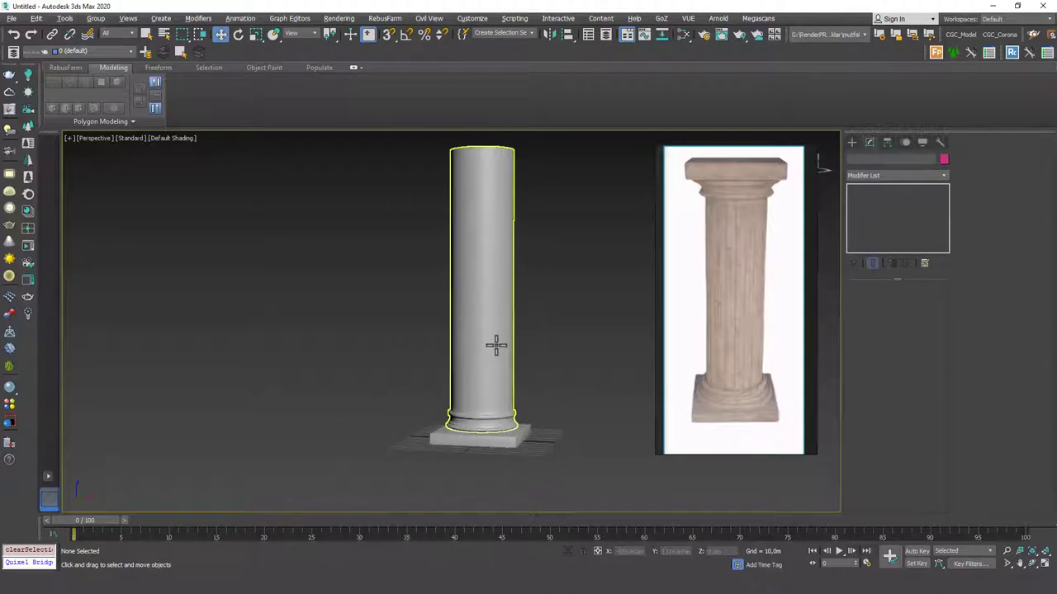
pyautogui.scroll(1, 510, 392)
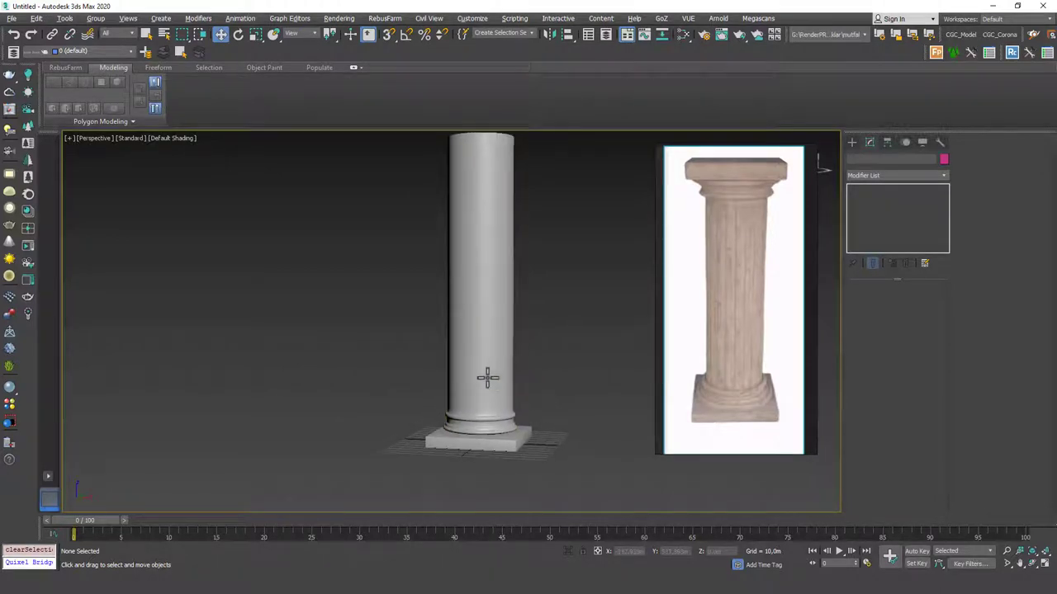
pyautogui.moveTo(487, 377); pyautogui.dragTo(450, 392, button='middle')
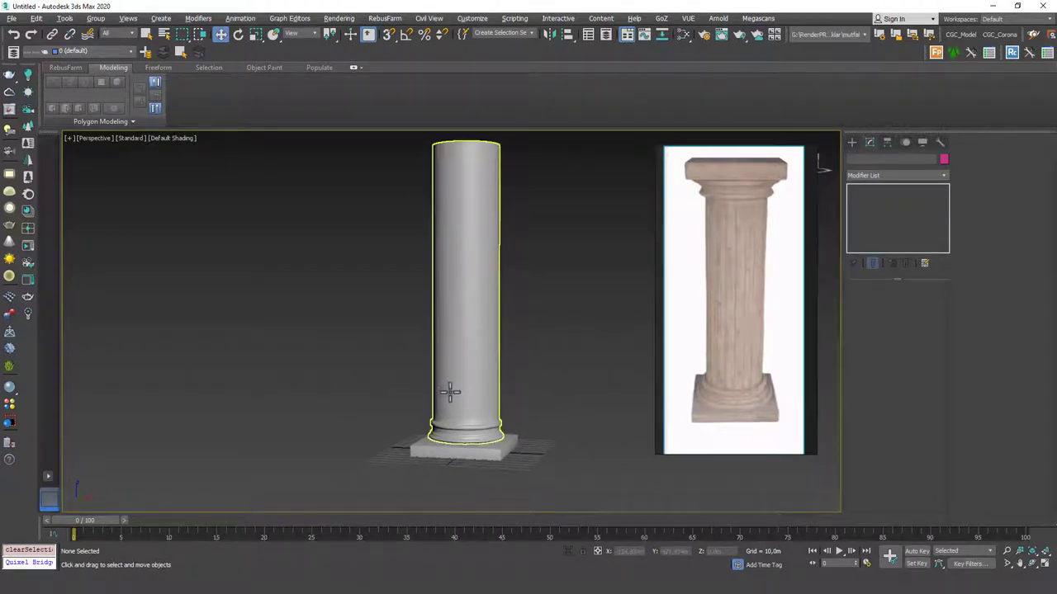
pyautogui.click(487, 419)
pyautogui.click(505, 444)
pyautogui.click(553, 396)
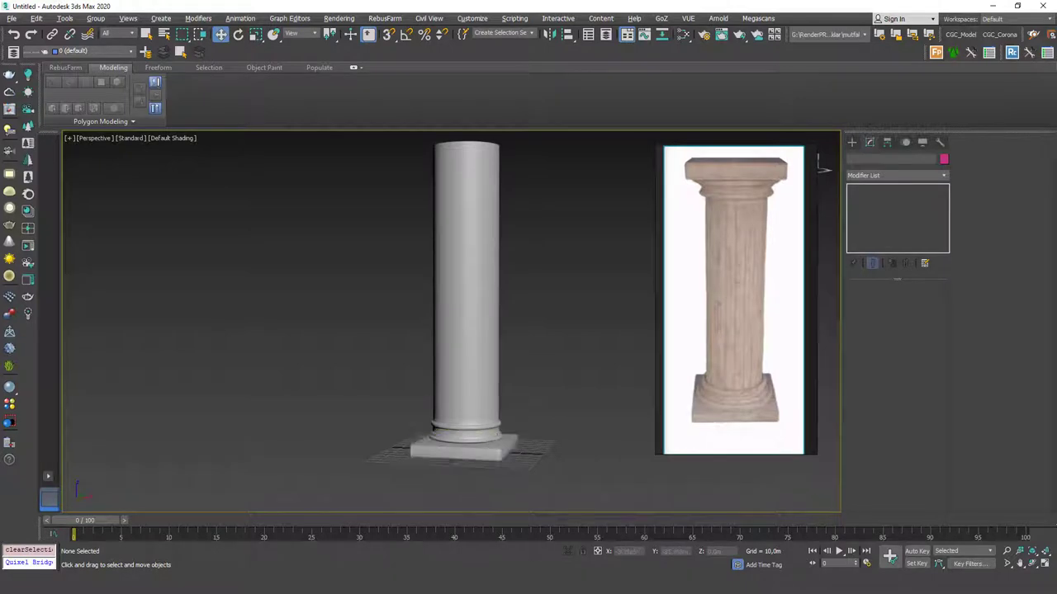
pyautogui.scroll(5, 513, 394)
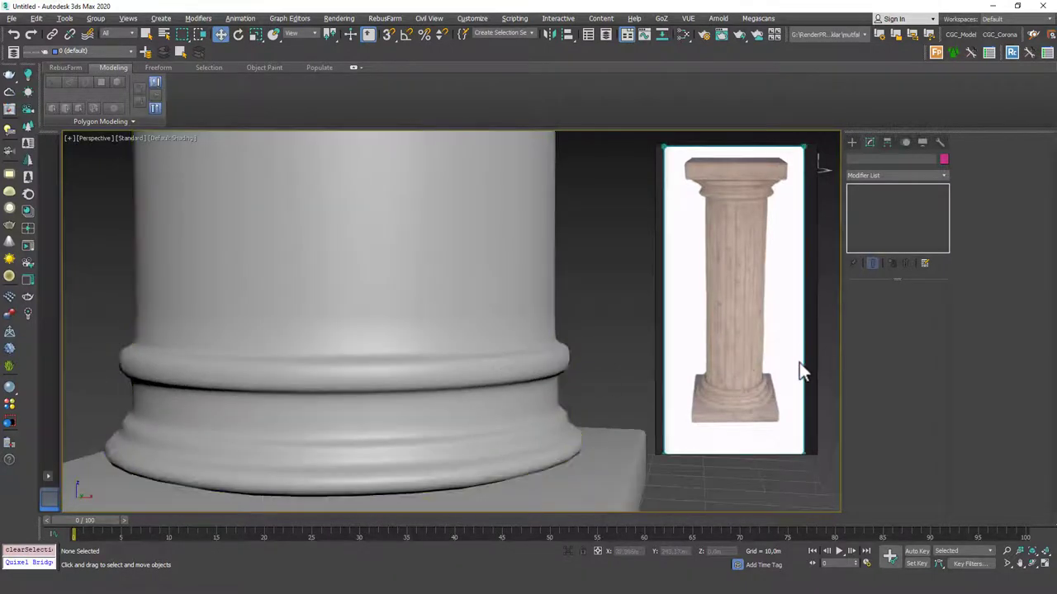
pyautogui.scroll(5, 743, 402)
pyautogui.moveTo(750, 378); pyautogui.dragTo(753, 361, button='middle')
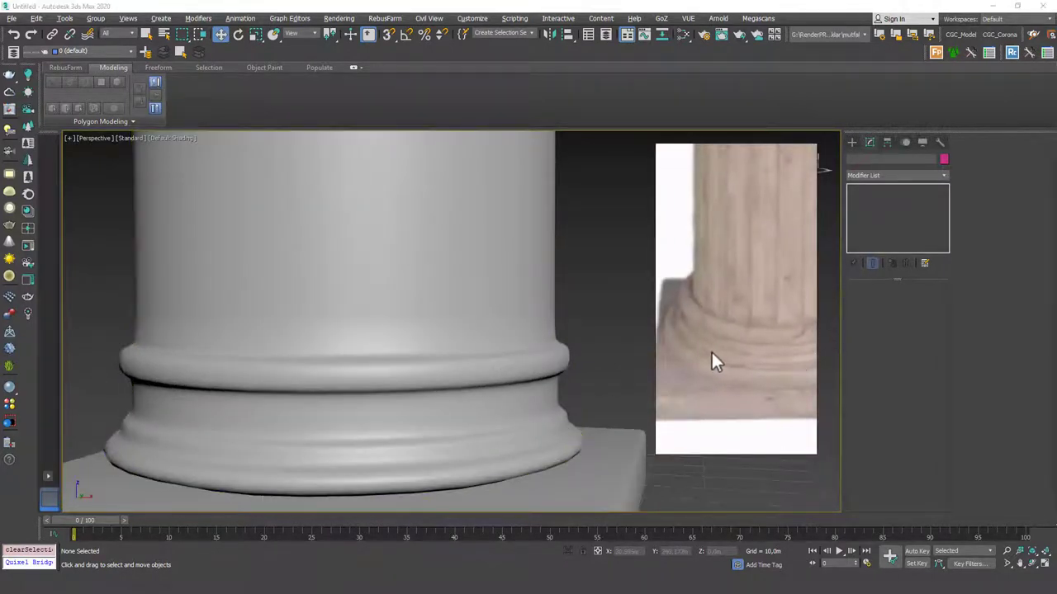
# Return to the column's Edit Poly level and turn off the smoothed end result to expose the low-poly mesh
pyautogui.click(512, 326)
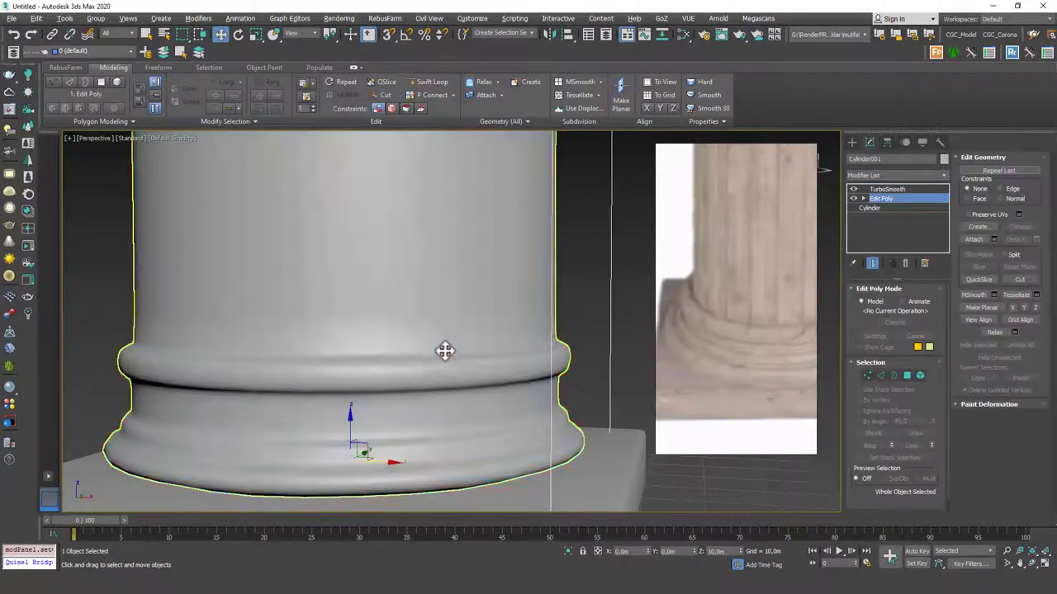
pyautogui.scroll(-3, 441, 349)
pyautogui.press('1')
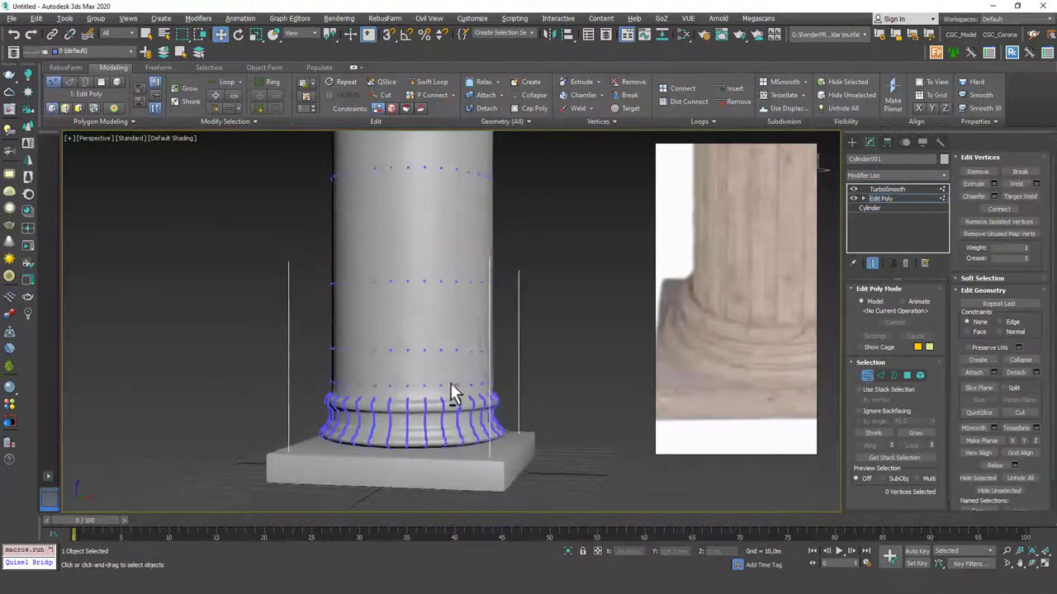
pyautogui.click(905, 200)
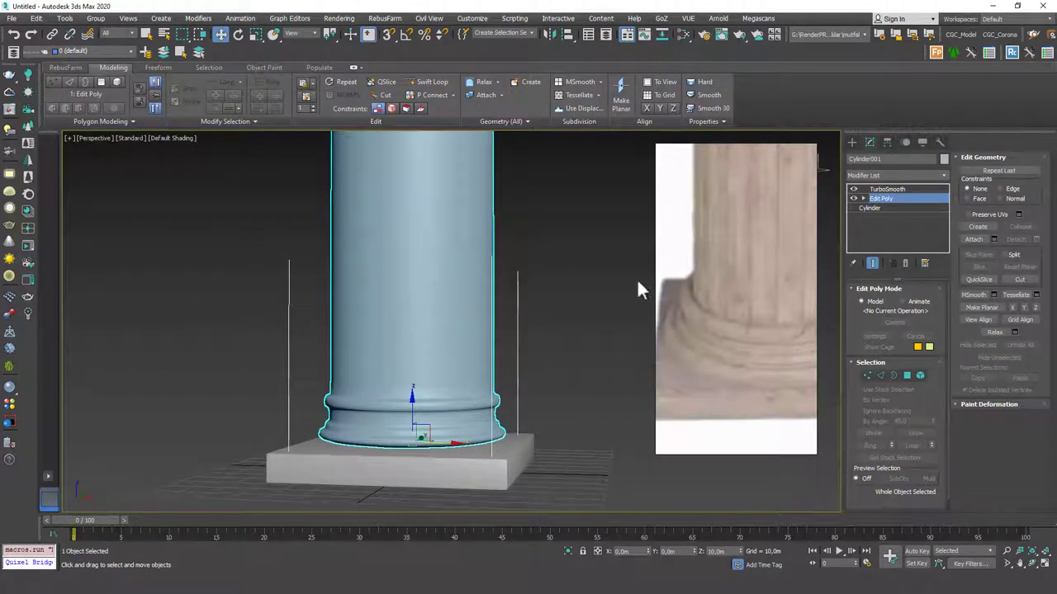
pyautogui.click(870, 261)
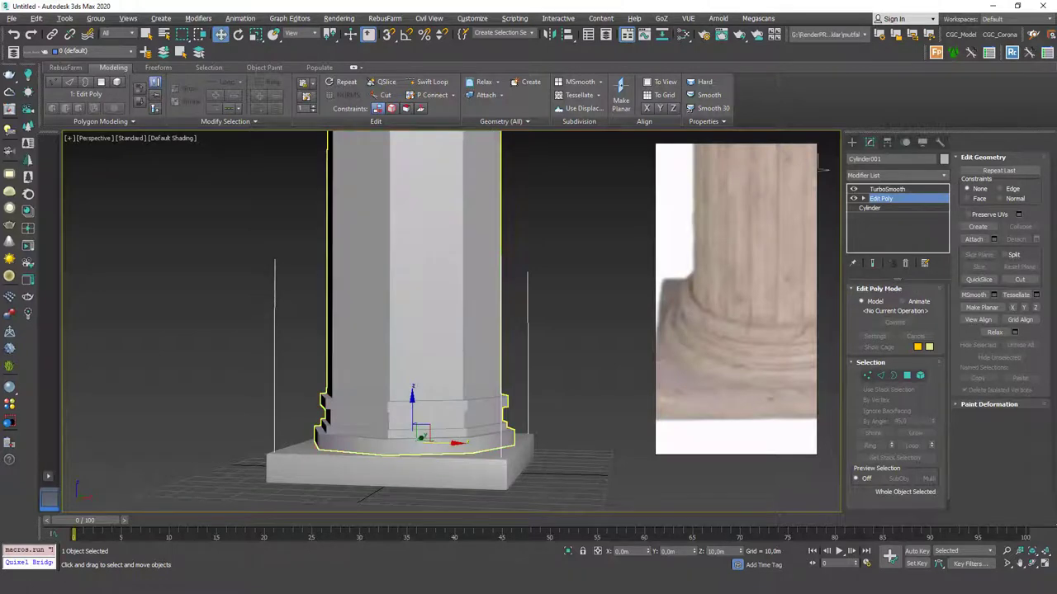
pyautogui.press('F4')
pyautogui.moveTo(442, 368)
pyautogui.keyDown('alt'); pyautogui.mouseDown(button='middle')
pyautogui.moveTo(471, 359)
pyautogui.moveTo(456, 368)
pyautogui.mouseUp(button='middle'); pyautogui.keyUp('alt')
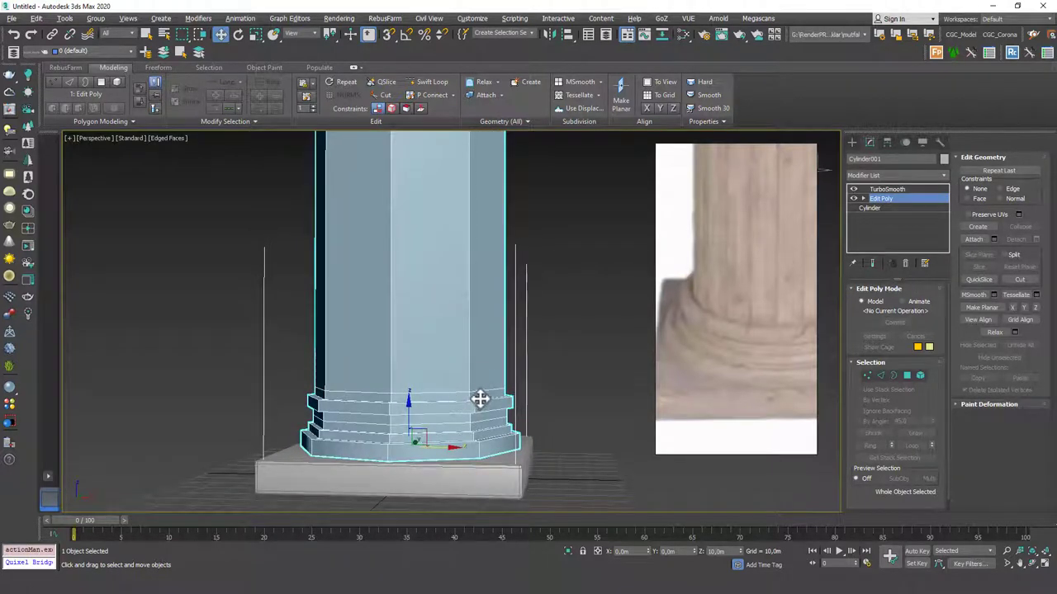
pyautogui.keyDown('alt'); pyautogui.moveTo(493, 397); pyautogui.dragTo(495, 394, button='middle'); pyautogui.keyUp('alt')
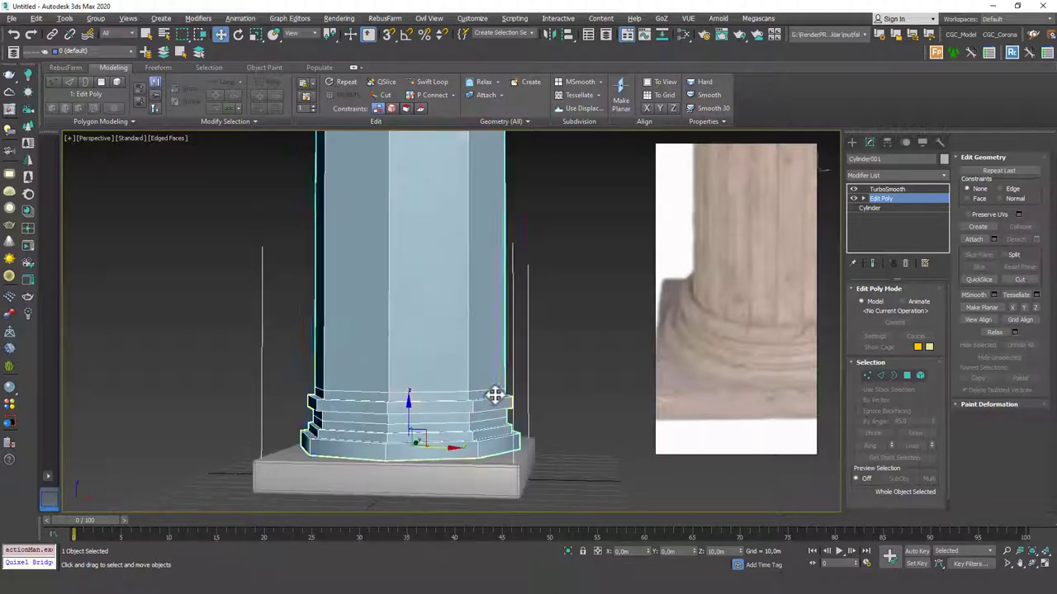
pyautogui.press('F4')
pyautogui.press('F4')
pyautogui.press('F4')
# In a shaded front view with edges, select all polygons of the shaft and mouldings above the two lowest base steps
pyautogui.press('f')
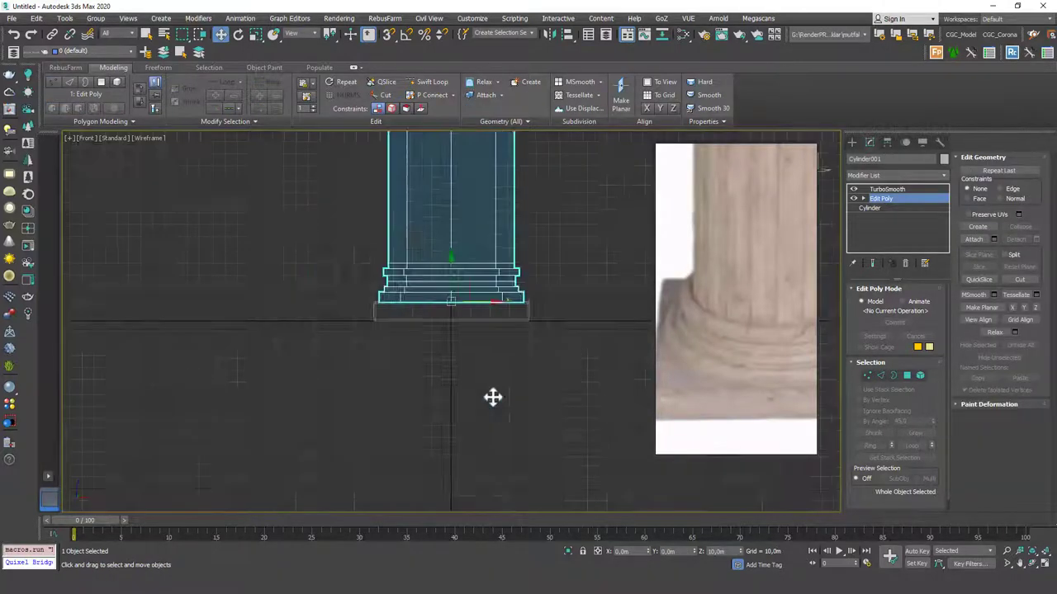
pyautogui.press('z')
pyautogui.scroll(5, 479, 413)
pyautogui.press('F3')
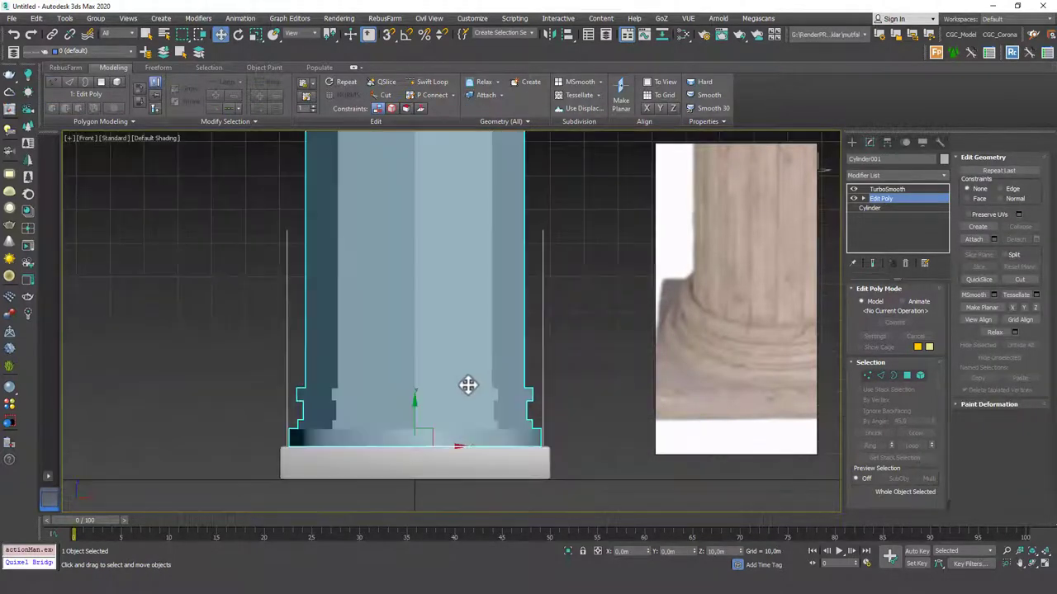
pyautogui.press('4')
pyautogui.press('F4')
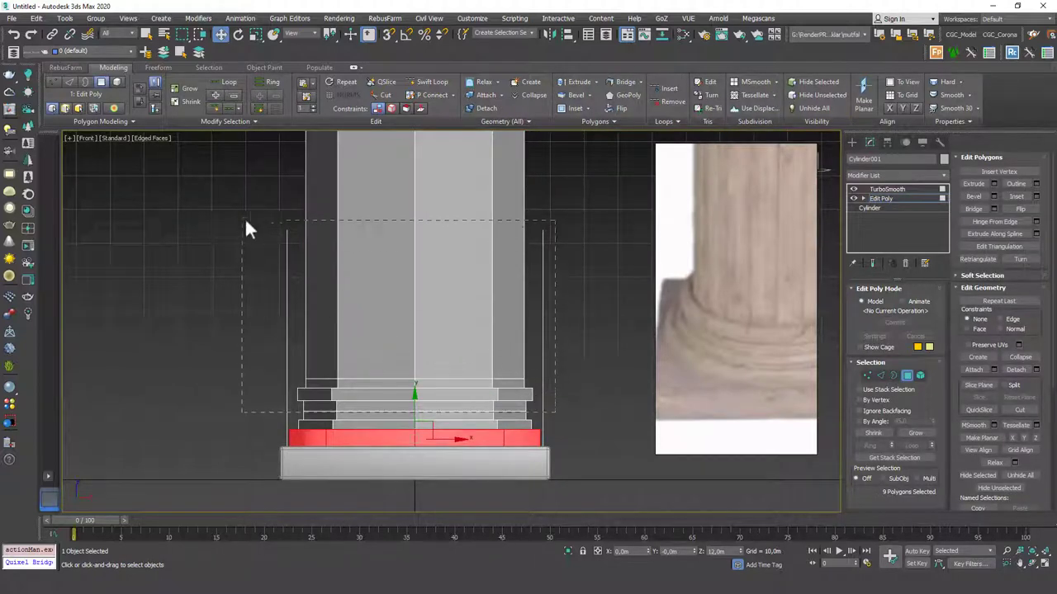
pyautogui.moveTo(244, 220); pyautogui.dragTo(243, 221)
pyautogui.scroll(-10, 439, 287)
pyautogui.keyDown('alt'); pyautogui.moveTo(445, 272); pyautogui.dragTo(432, 253, button='middle'); pyautogui.keyUp('alt')
pyautogui.scroll(3, 454, 277)
pyautogui.scroll(10, 447, 255)
pyautogui.scroll(2, 435, 259)
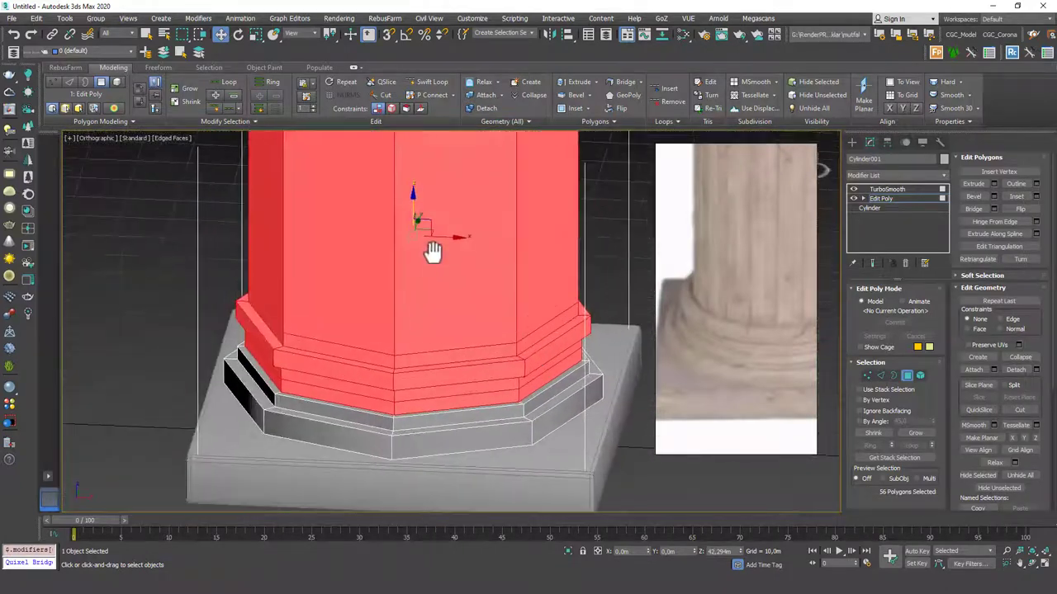
# Scale the selected polygons slightly inward so the two lowest base steps project further, and show the smoothed end result
pyautogui.press('e')
pyautogui.press('r')
pyautogui.moveTo(429, 249); pyautogui.dragTo(429, 243)
pyautogui.hotkey('ctrl', 'q')
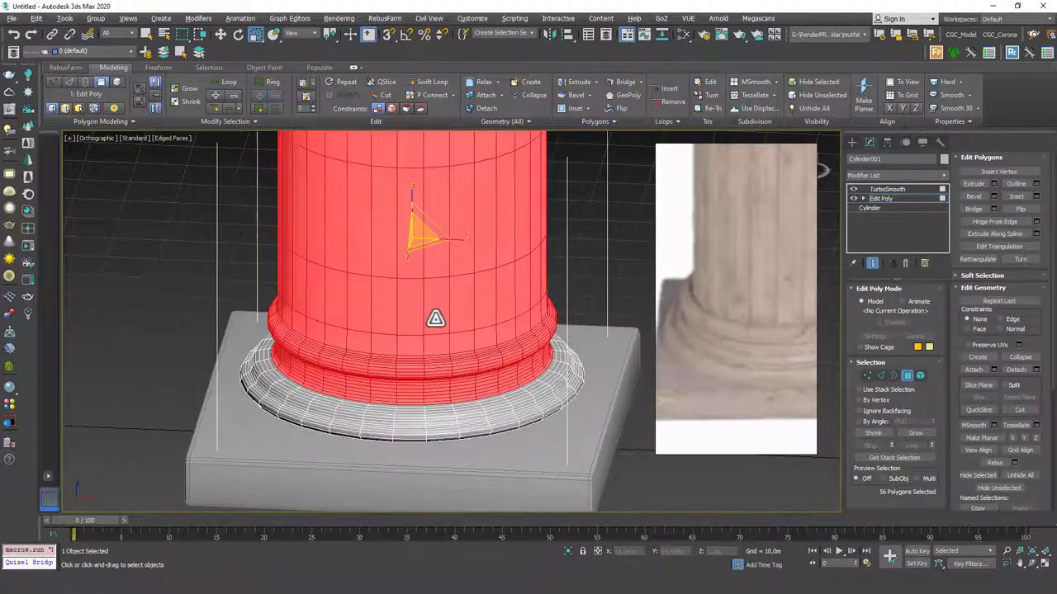
# Examine the smoothed and low-poly base mouldings up close in perspective against the reference picture
pyautogui.scroll(1, 438, 302)
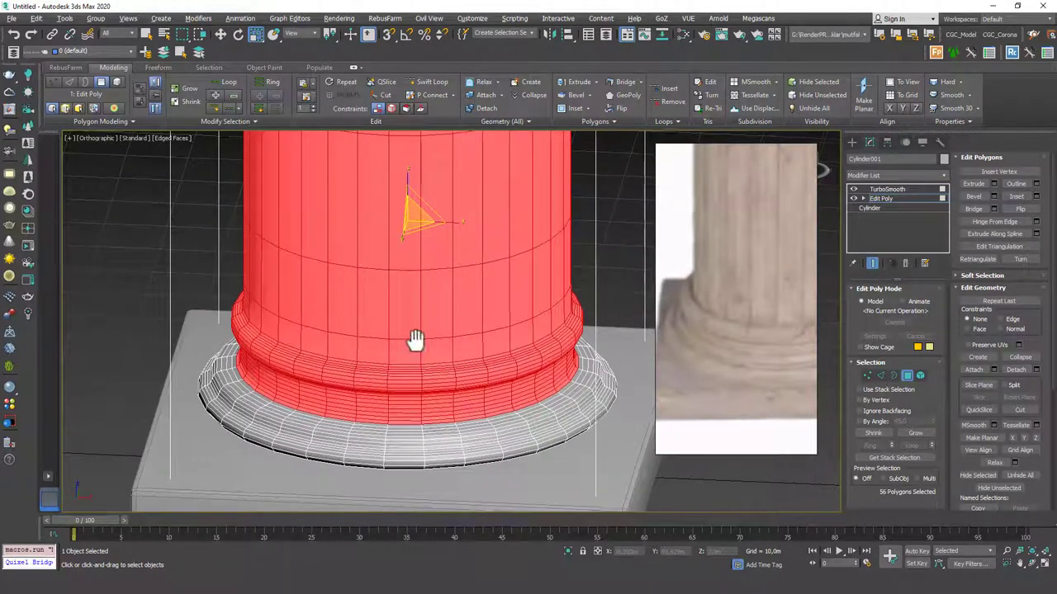
pyautogui.press('F4')
pyautogui.scroll(-5, 372, 334)
pyautogui.scroll(1, 424, 320)
pyautogui.keyDown('alt'); pyautogui.moveTo(423, 321); pyautogui.dragTo(392, 335, button='middle'); pyautogui.keyUp('alt')
pyautogui.scroll(2, 392, 336)
pyautogui.press('p')
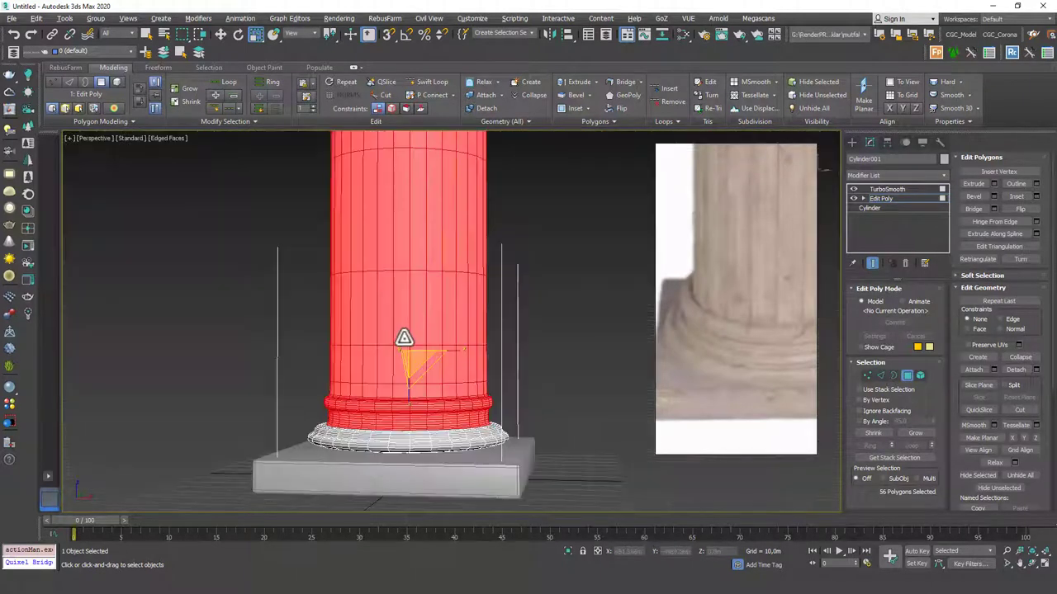
pyautogui.press('z')
pyautogui.moveTo(451, 394)
pyautogui.mouseDown(button='middle')
pyautogui.moveTo(383, 308)
pyautogui.moveTo(327, 167)
pyautogui.mouseUp(button='middle')
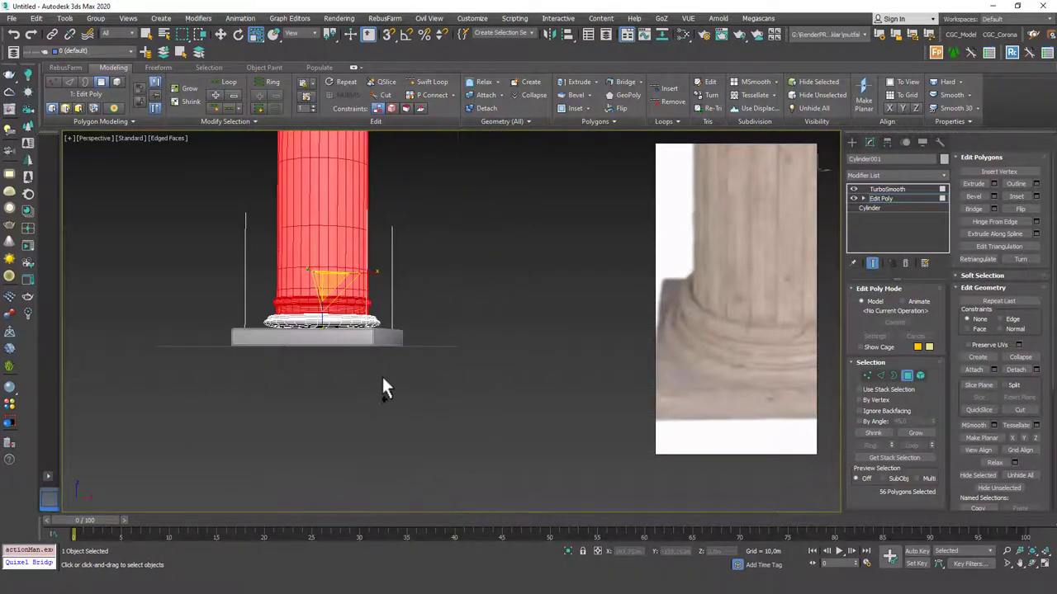
pyautogui.scroll(5, 366, 330)
pyautogui.keyDown('alt'); pyautogui.moveTo(363, 294); pyautogui.dragTo(368, 324, button='middle'); pyautogui.keyUp('alt')
pyautogui.scroll(3, 368, 324)
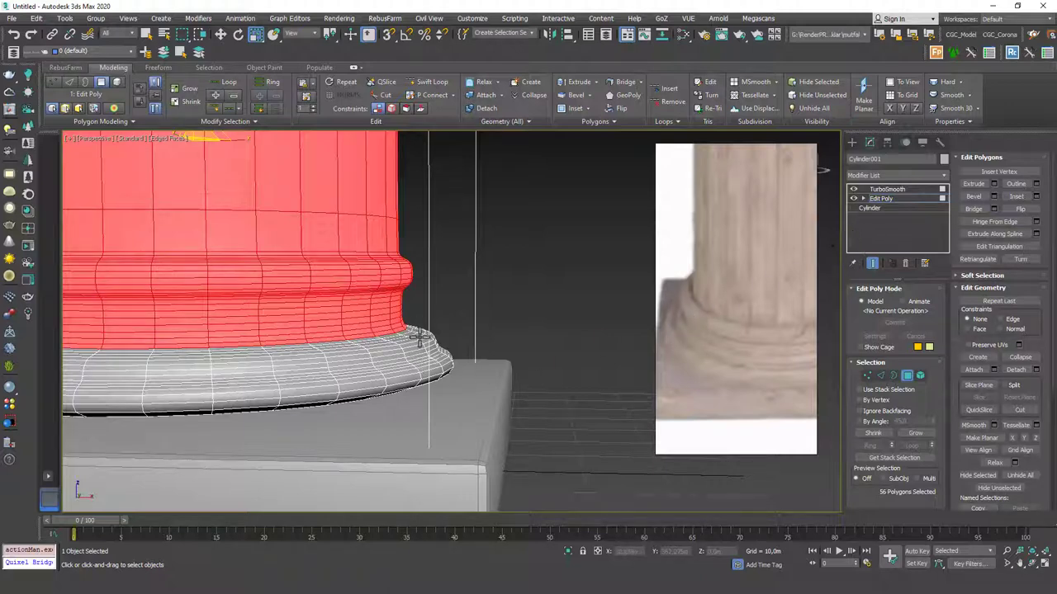
pyautogui.hotkey('ctrl', 'q')
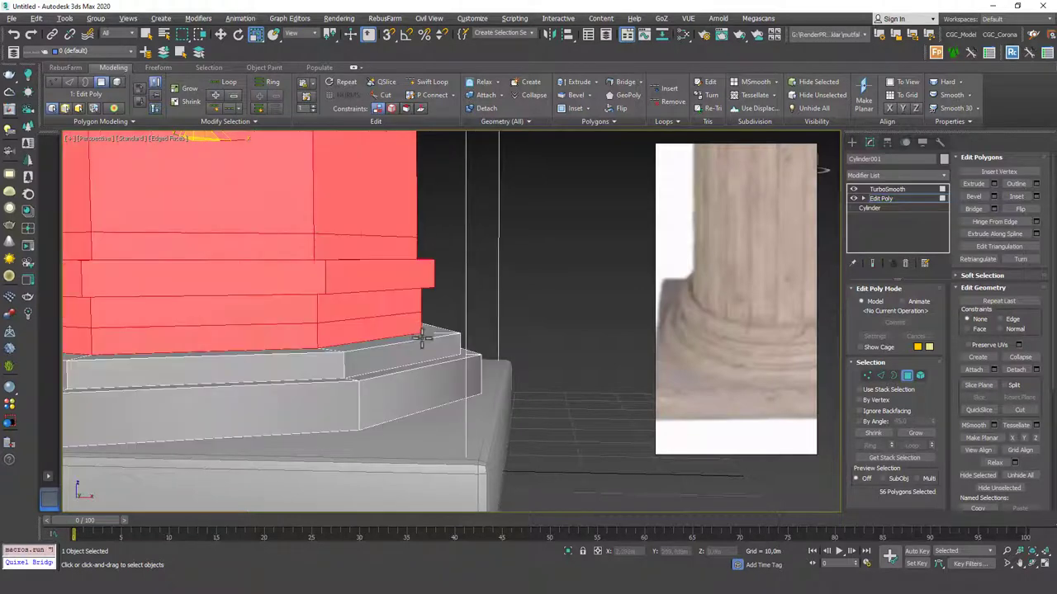
# Clear the polygon selection and select the ring of ledge polygons on top of the second-lowest base step
pyautogui.click(420, 337)
pyautogui.keyDown('alt'); pyautogui.moveTo(420, 338); pyautogui.dragTo(467, 324, button='middle'); pyautogui.keyUp('alt')
pyautogui.keyDown('shift'); pyautogui.click(438, 317); pyautogui.keyUp('shift')
pyautogui.scroll(-2, 464, 330)
pyautogui.hotkey('ctrl', 'd')
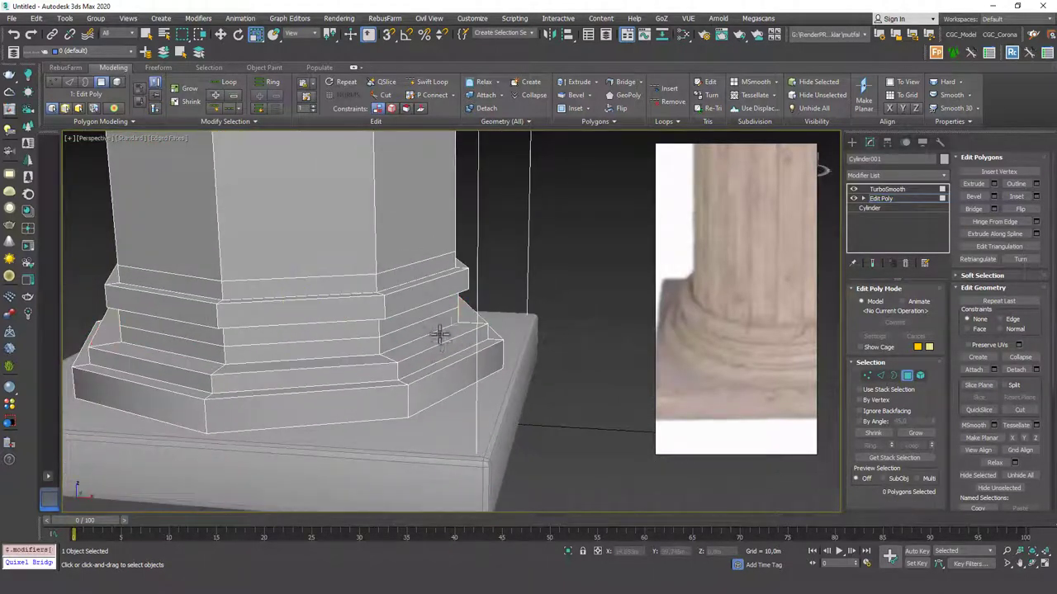
pyautogui.click(439, 338)
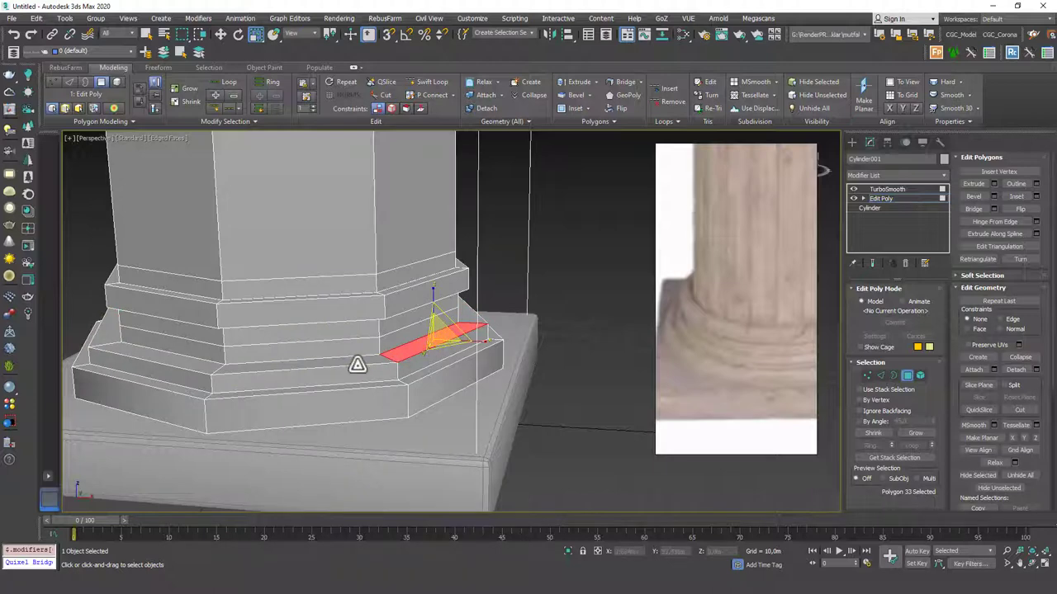
pyautogui.keyDown('shift'); pyautogui.click(361, 358); pyautogui.keyUp('shift')
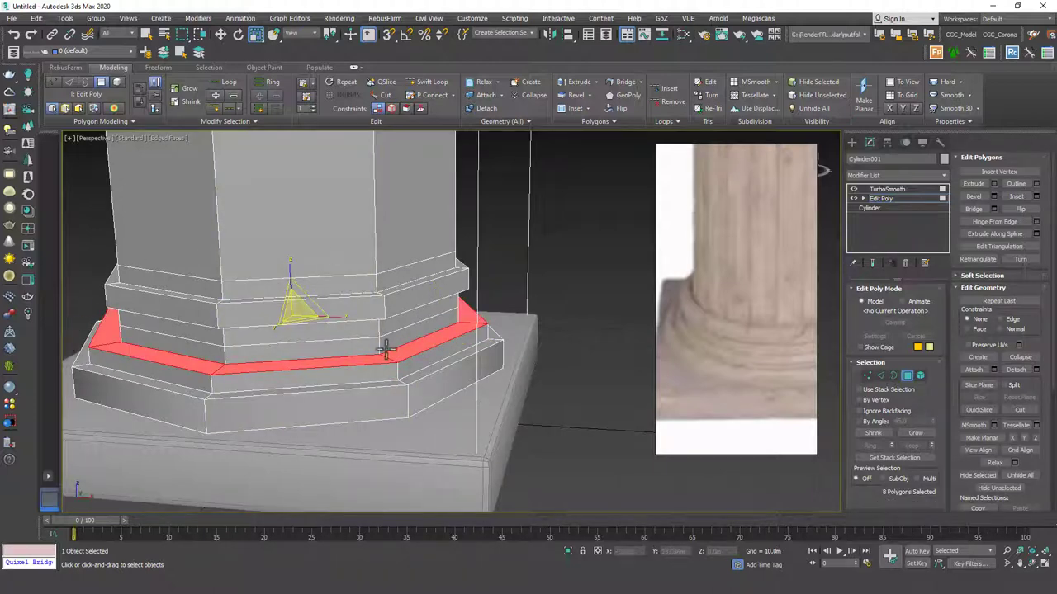
# Raise the selected ledge ring slightly along Z and show the smoothed end result
pyautogui.keyDown('alt'); pyautogui.moveTo(266, 323); pyautogui.dragTo(293, 291, button='middle'); pyautogui.keyUp('alt')
pyautogui.press('w')
pyautogui.moveTo(295, 292); pyautogui.dragTo(295, 282)
pyautogui.hotkey('ctrl', 'e')
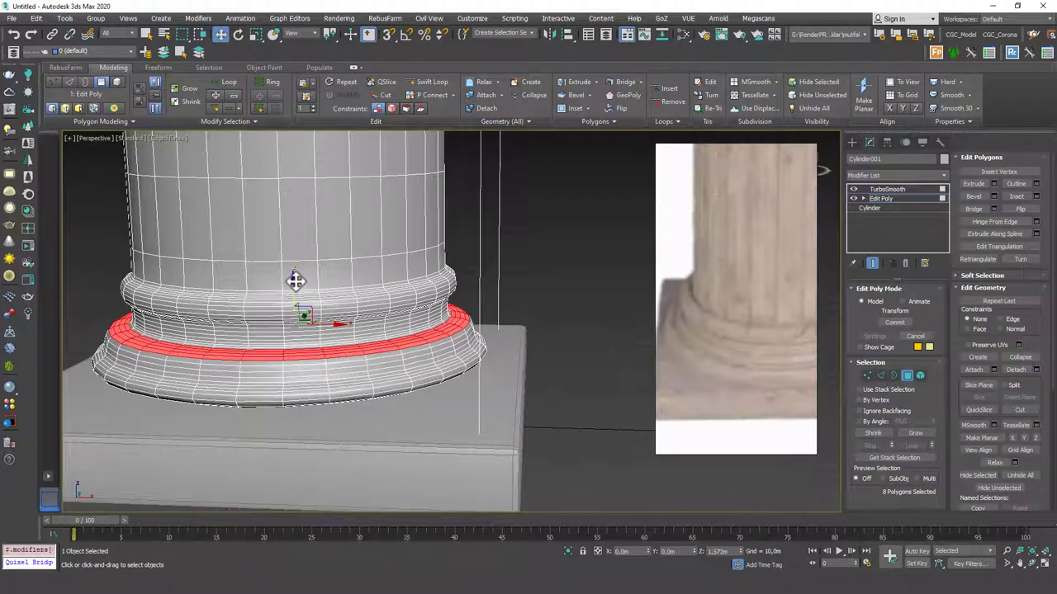
# Compare the low-poly and smoothed versions of the base mouldings against the reference picture
pyautogui.click(872, 263)
pyautogui.click(873, 261)
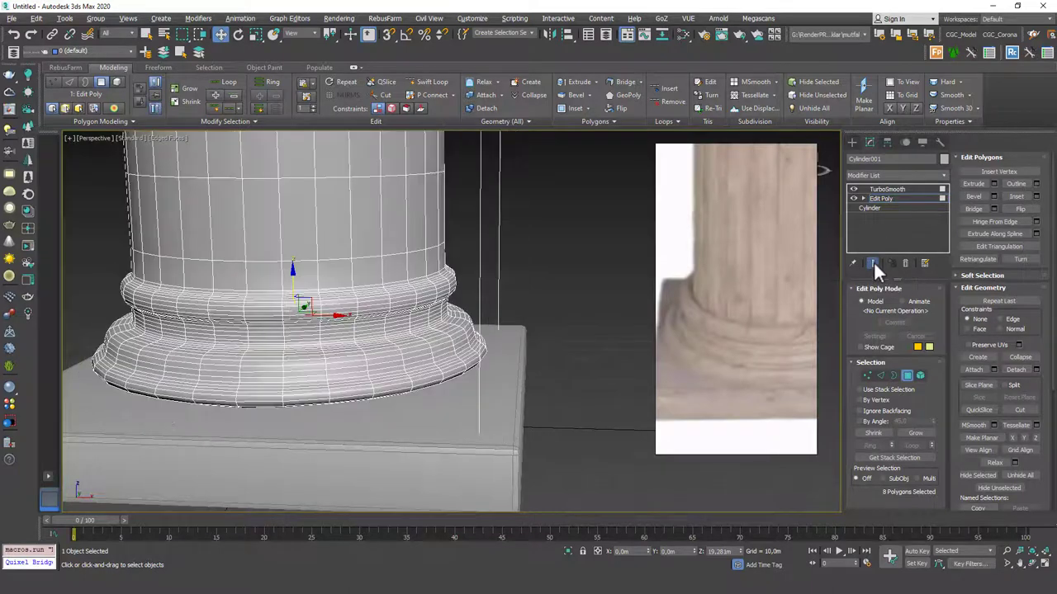
pyautogui.click(873, 261)
pyautogui.click(872, 260)
pyautogui.click(873, 260)
pyautogui.click(872, 260)
pyautogui.click(873, 263)
pyautogui.keyDown('alt'); pyautogui.moveTo(431, 377); pyautogui.dragTo(468, 344, button='middle'); pyautogui.keyUp('alt')
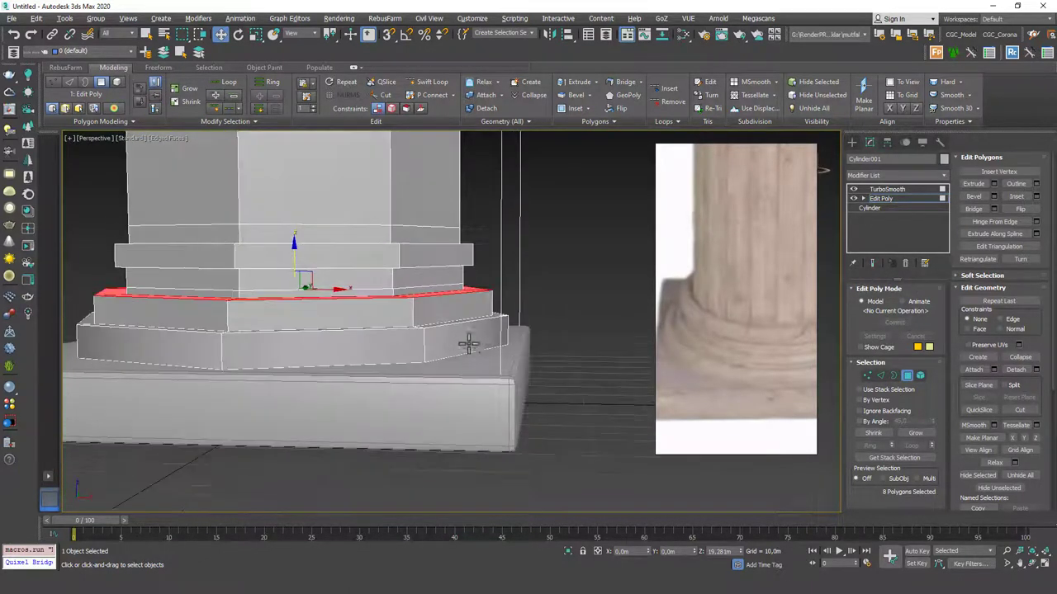
pyautogui.click(874, 260)
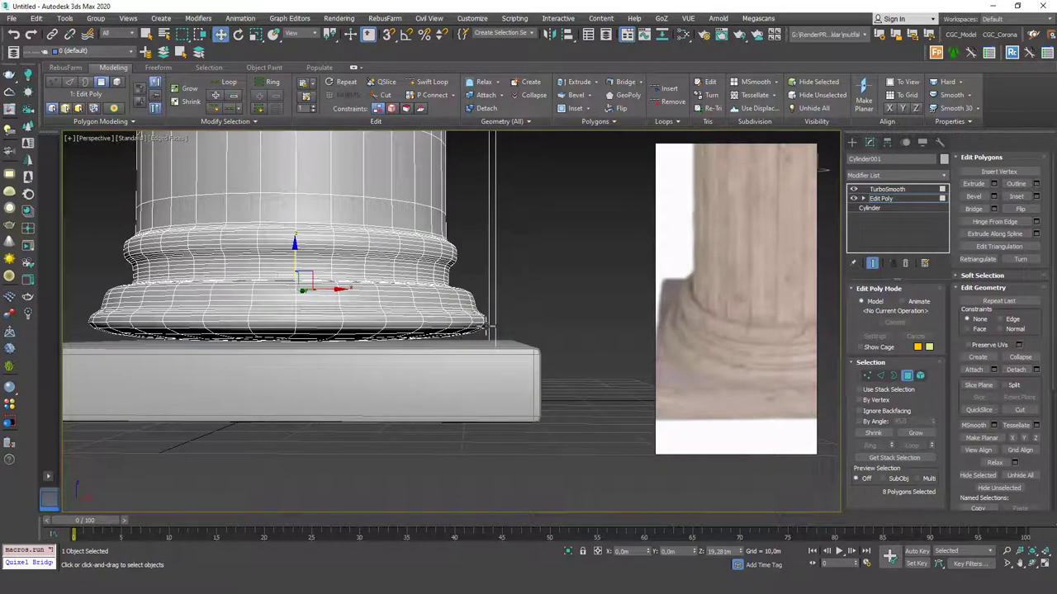
pyautogui.keyDown('alt'); pyautogui.moveTo(487, 326); pyautogui.dragTo(487, 363, button='middle'); pyautogui.keyUp('alt')
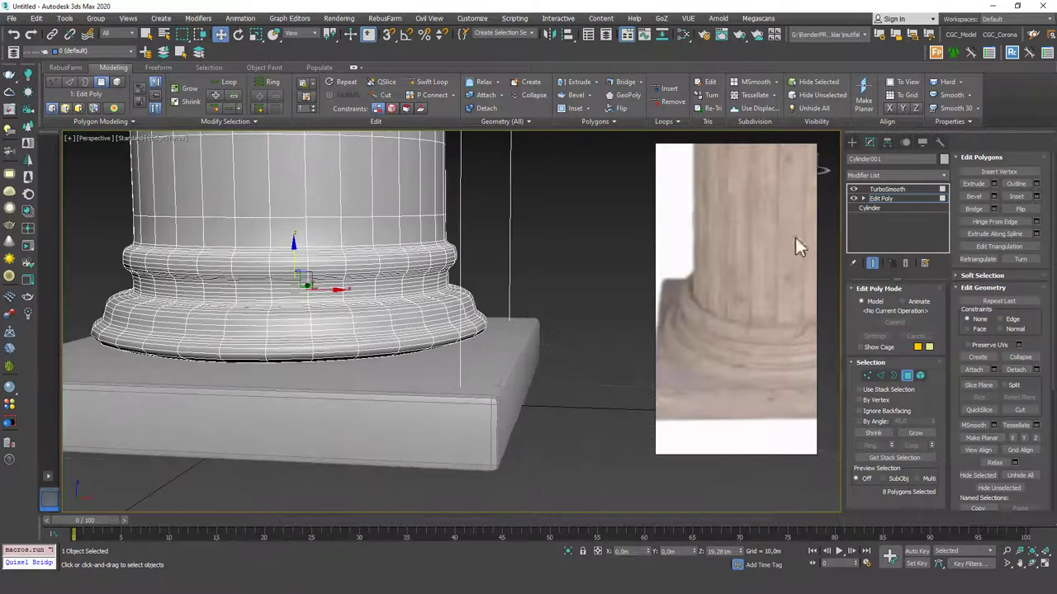
# Connect the vertical edges of the lowest base step with one loop, slide 77, near its lower edge, and show the smoothed result
pyautogui.click(873, 263)
pyautogui.press('2')
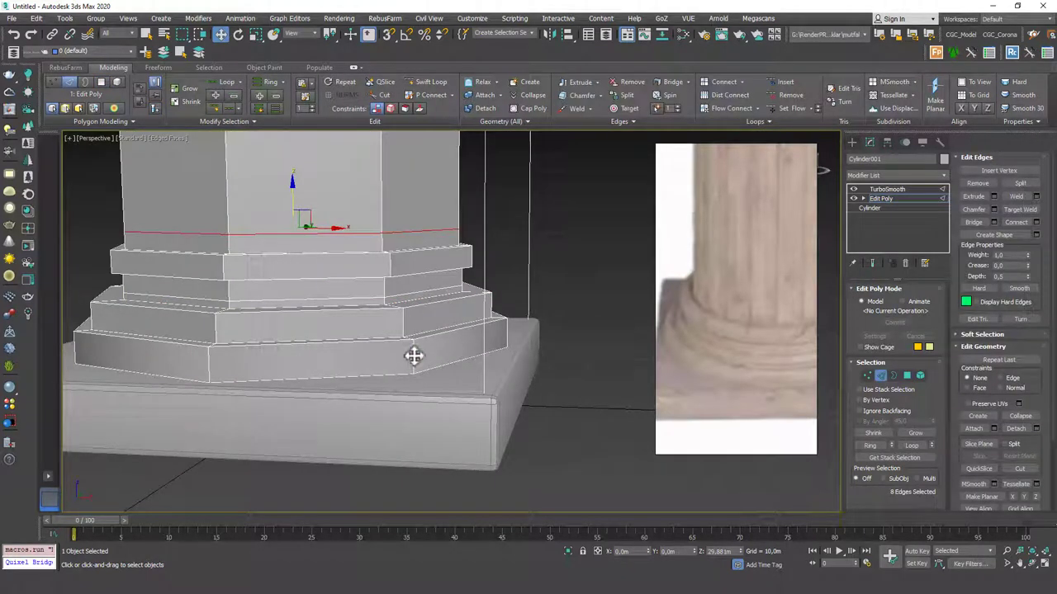
pyautogui.click(412, 360)
pyautogui.hotkey('alt', 'r')
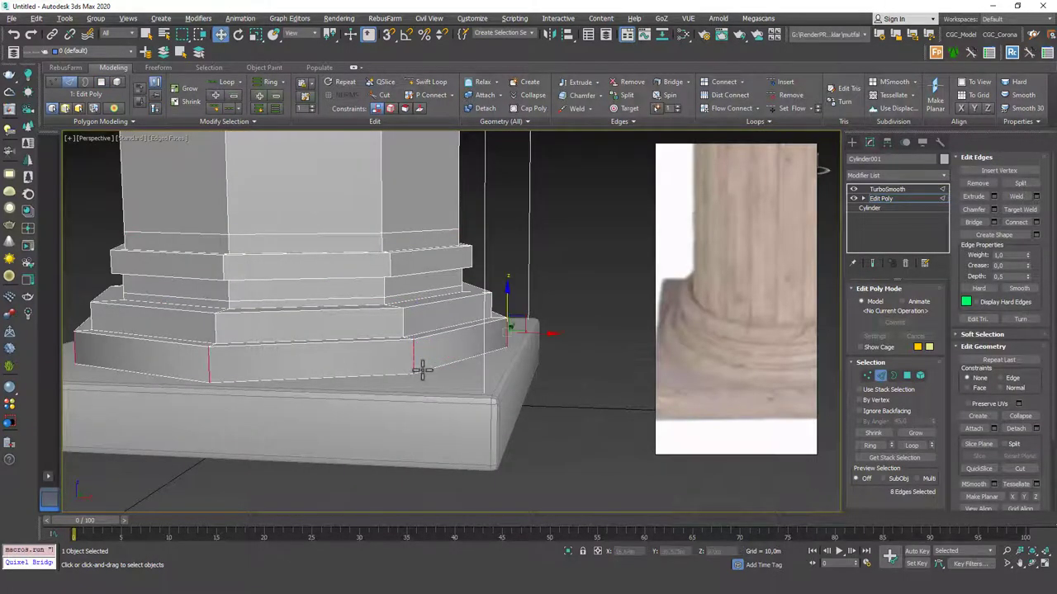
pyautogui.click(1036, 222)
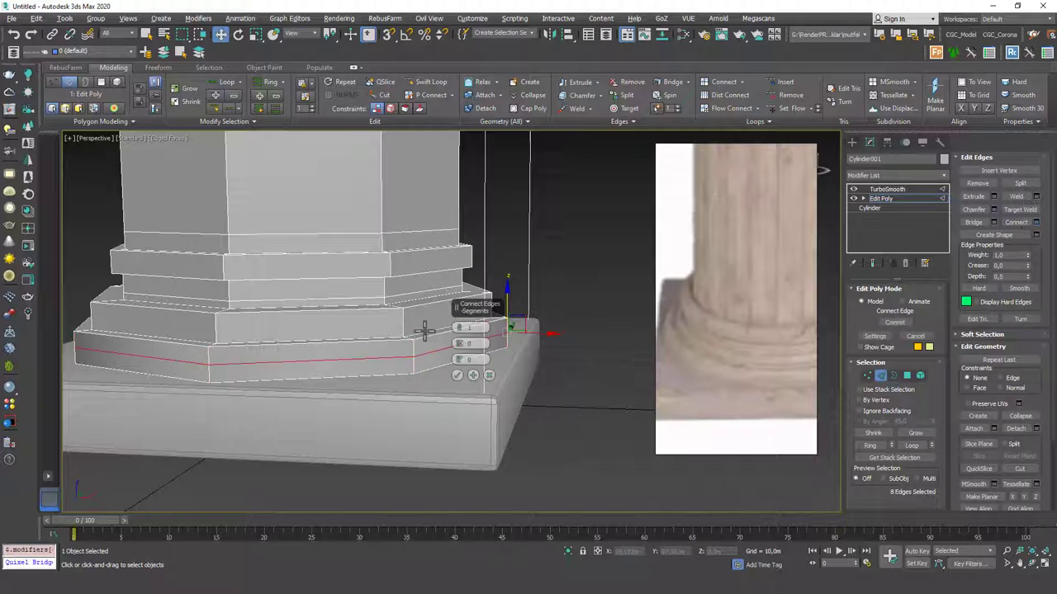
pyautogui.moveTo(459, 369); pyautogui.dragTo(453, 190)
pyautogui.click(458, 375)
pyautogui.click(872, 262)
pyautogui.keyDown('alt'); pyautogui.moveTo(533, 313); pyautogui.dragTo(450, 322, button='middle'); pyautogui.keyUp('alt')
pyautogui.hotkey('ctrl', 'e')
pyautogui.scroll(2, 460, 322)
# Select the outer polygon band of the second-lowest step, scale it slightly inward, and return to the low-poly display
pyautogui.press('4')
pyautogui.click(394, 346)
pyautogui.keyDown('shift'); pyautogui.click(358, 356); pyautogui.keyUp('shift')
pyautogui.hotkey('ctrl', 'e')
pyautogui.press('r')
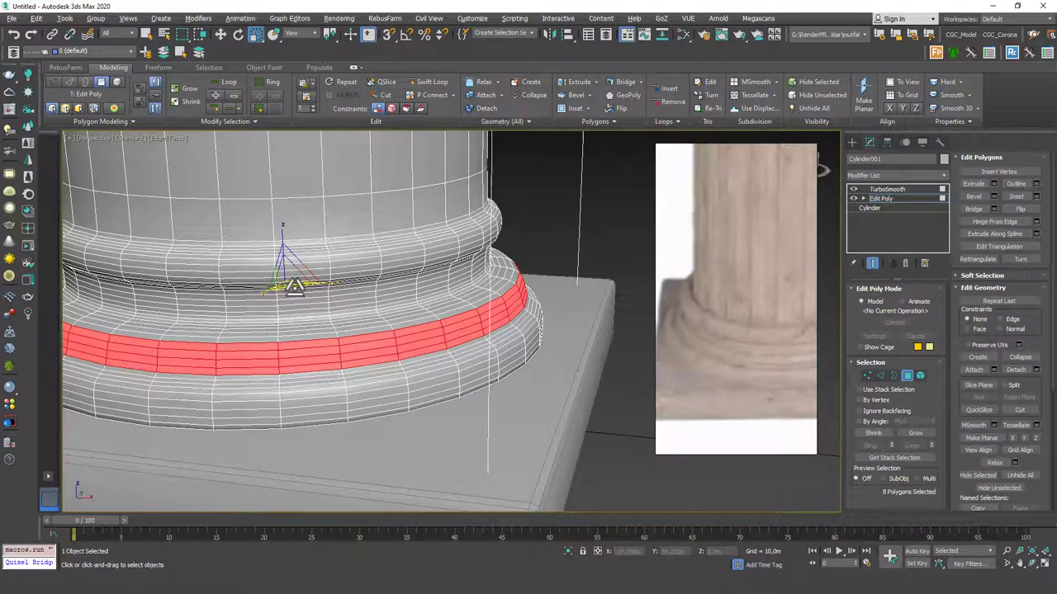
pyautogui.moveTo(294, 287); pyautogui.dragTo(297, 288)
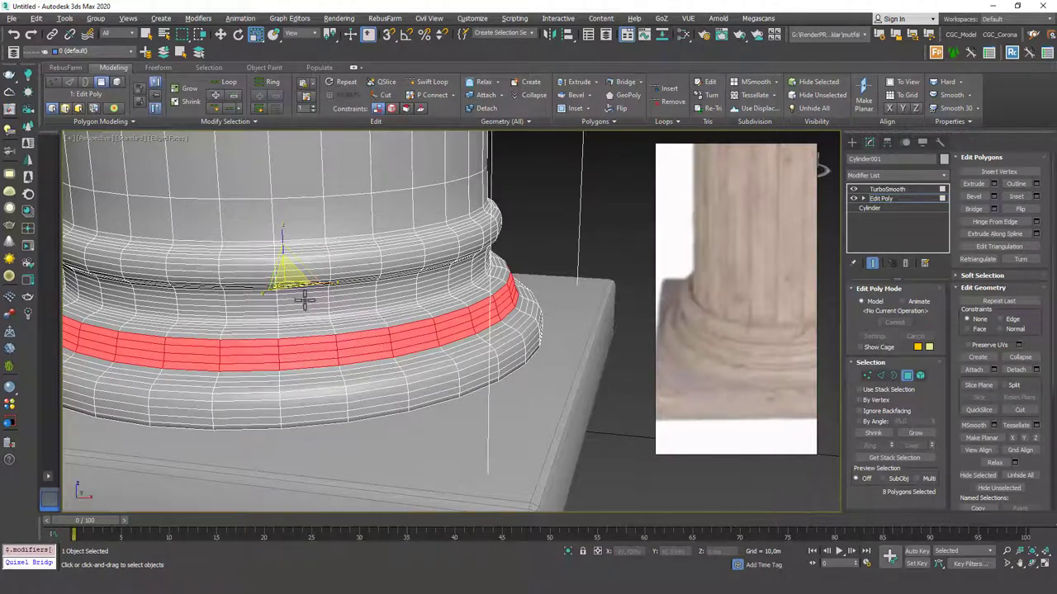
pyautogui.keyDown('alt'); pyautogui.moveTo(411, 335); pyautogui.dragTo(499, 316, button='middle'); pyautogui.keyUp('alt')
pyautogui.hotkey('shift', 'e')
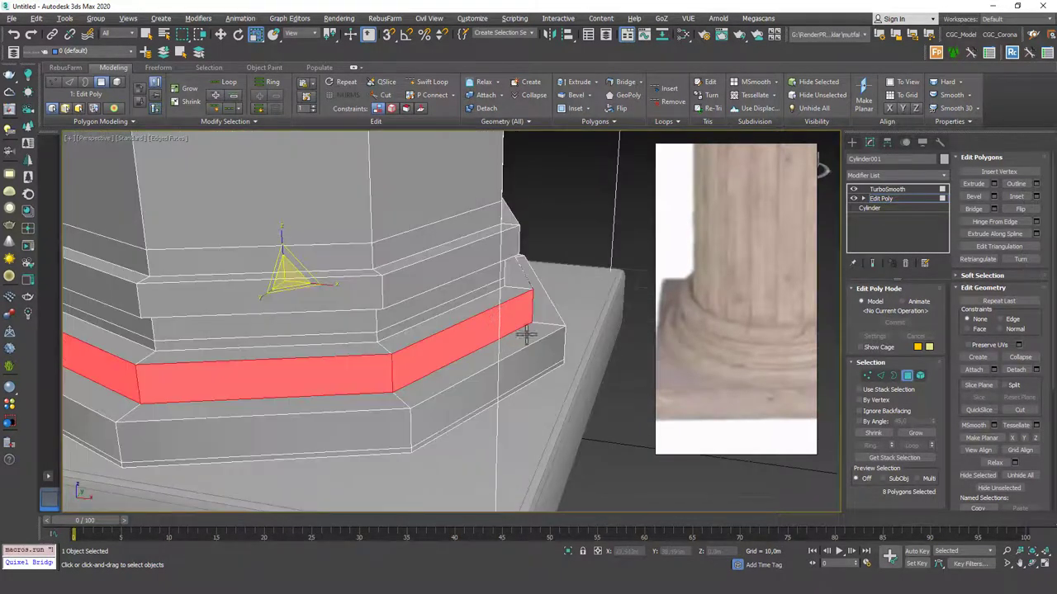
# Connect the ledge edges above the lowest step with one centred loop, slide 0, and show the smoothed column without edges
pyautogui.press('2')
pyautogui.click(548, 325)
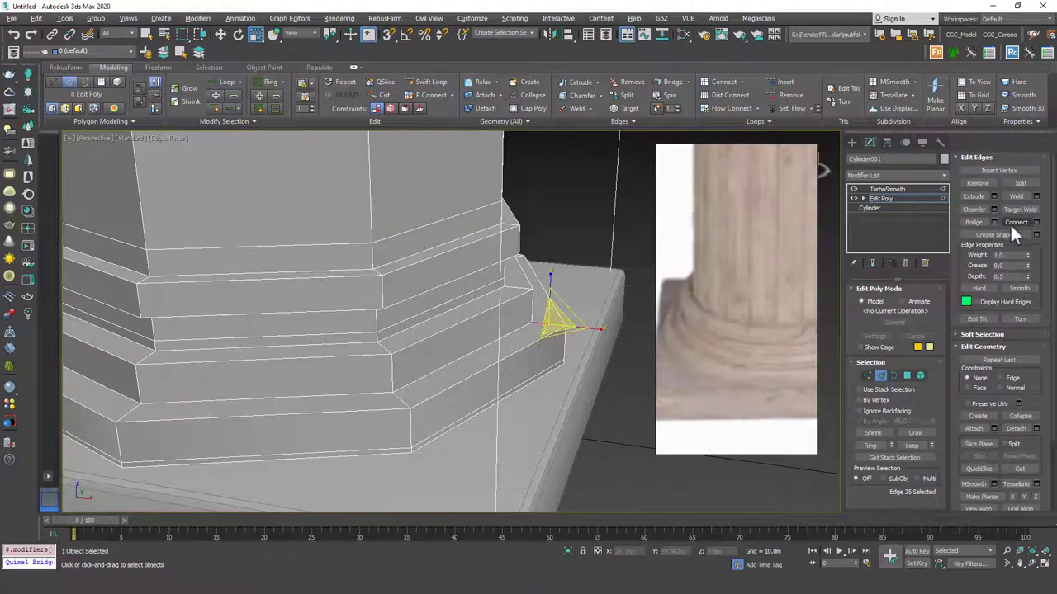
pyautogui.click(1036, 222)
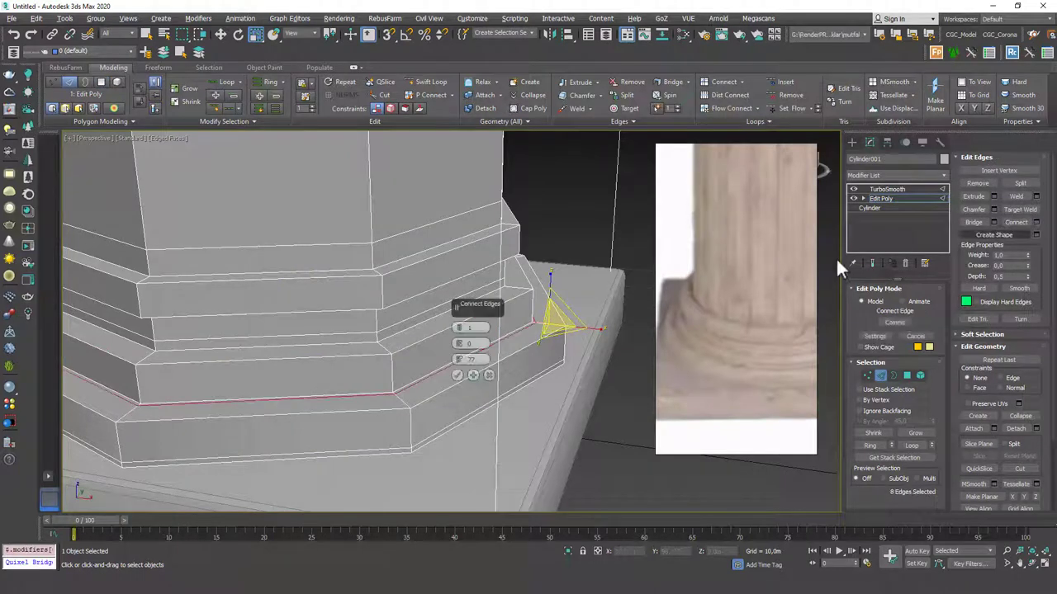
pyautogui.rightClick(459, 360)
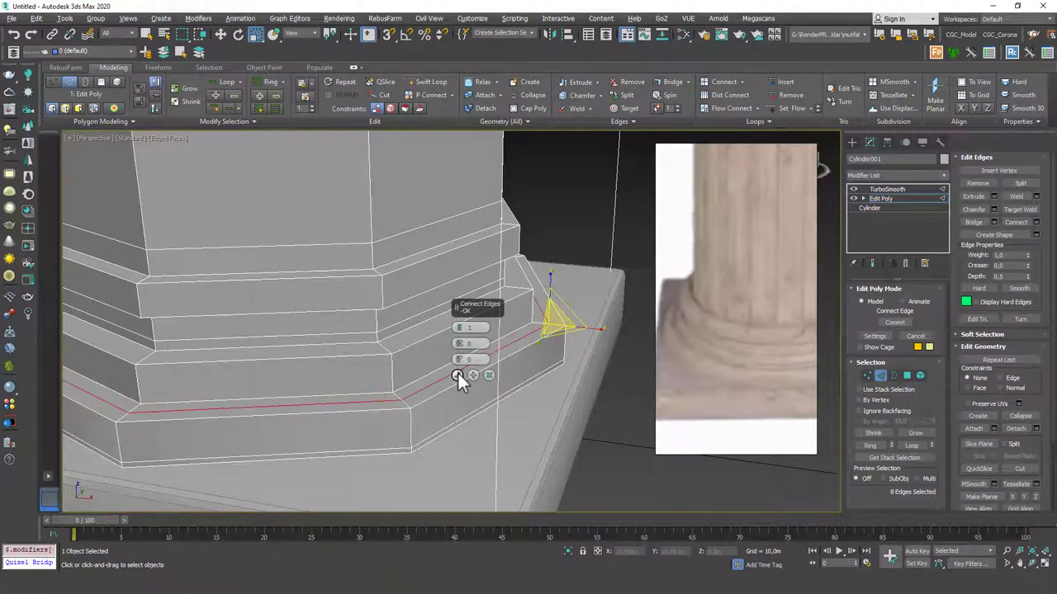
pyautogui.click(457, 376)
pyautogui.hotkey('ctrl', 'e')
pyautogui.press('F4')
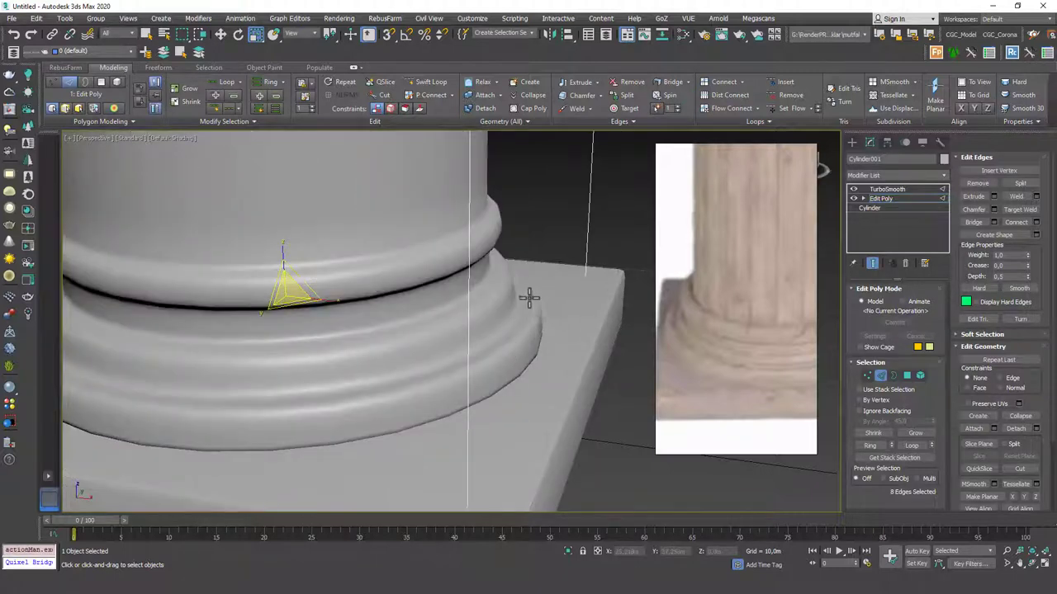
# Leave edge editing and select the column shaft and the square base together
pyautogui.scroll(-10, 516, 332)
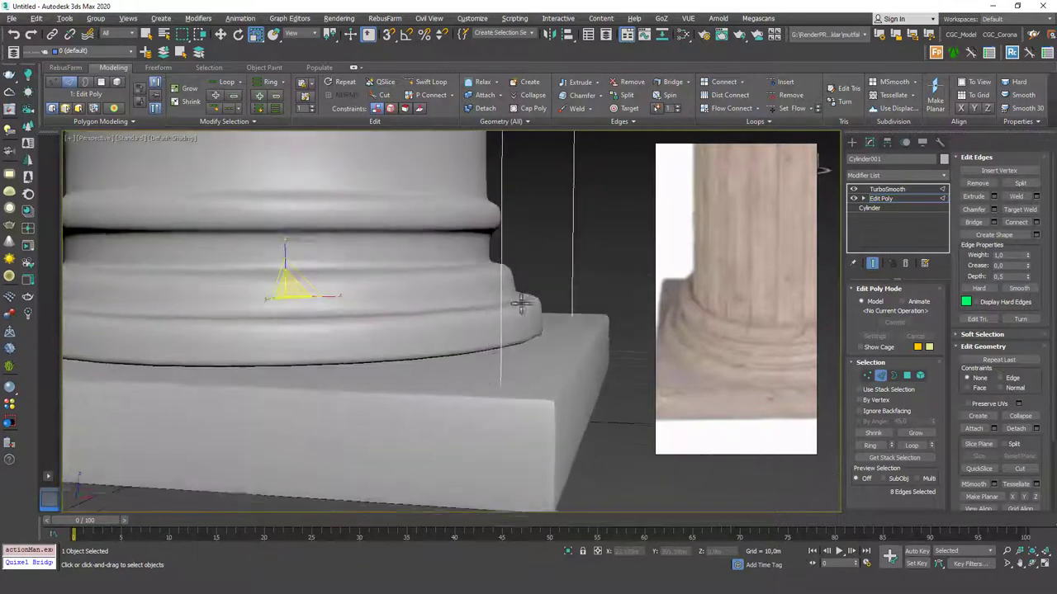
pyautogui.moveTo(521, 207); pyautogui.dragTo(515, 299, button='middle')
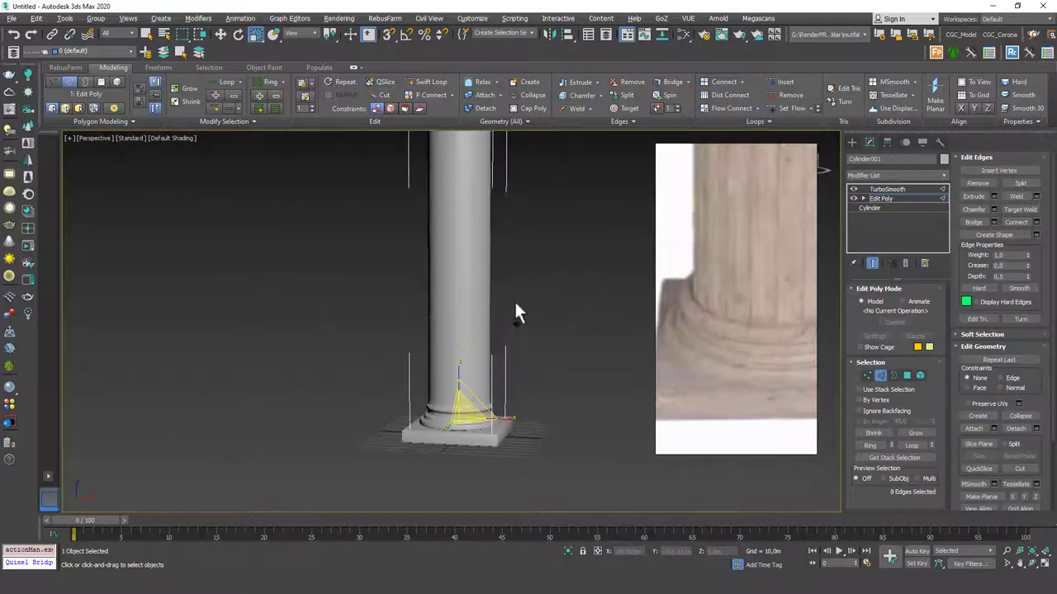
pyautogui.scroll(-3, 516, 320)
pyautogui.moveTo(599, 278); pyautogui.dragTo(545, 283, button='middle')
pyautogui.click(878, 191)
pyautogui.click(578, 288)
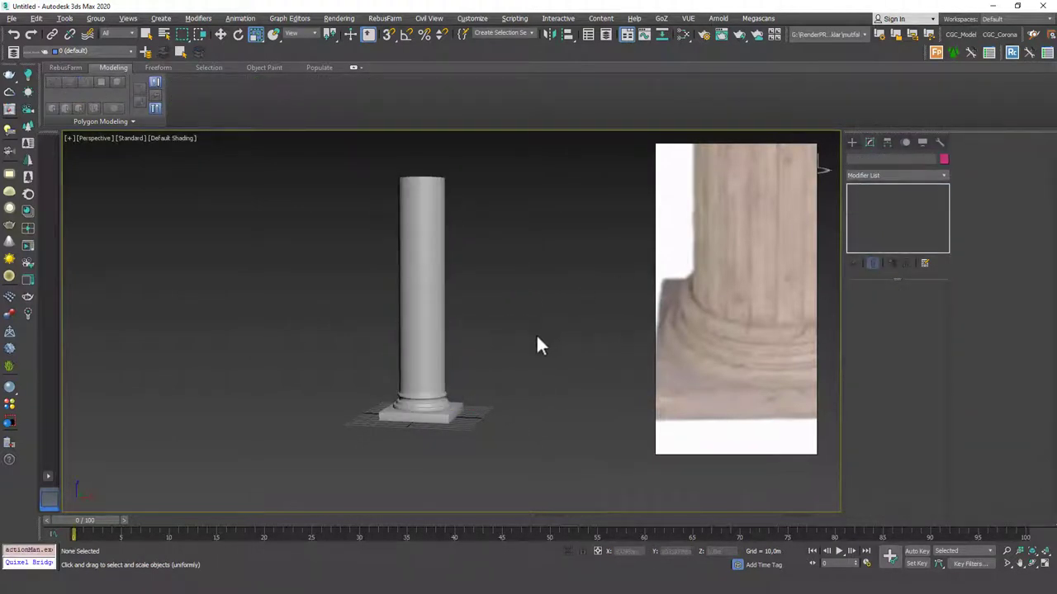
pyautogui.moveTo(354, 483); pyautogui.dragTo(355, 484)
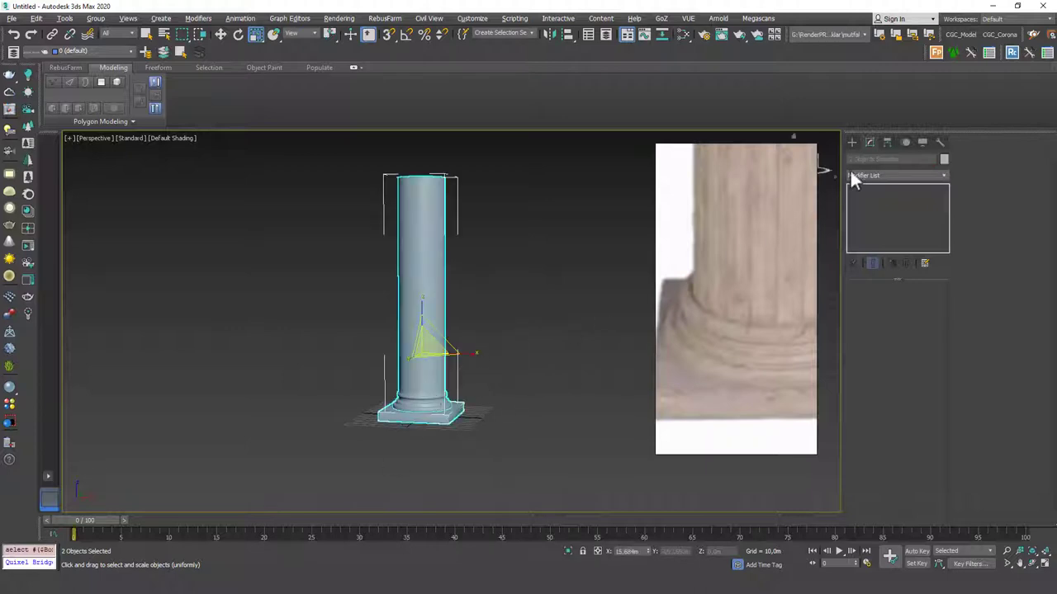
# Add a Symmetry modifier to both objects, mirrored on the Z axis with Flip enabled, and deselect them
pyautogui.click(867, 176)
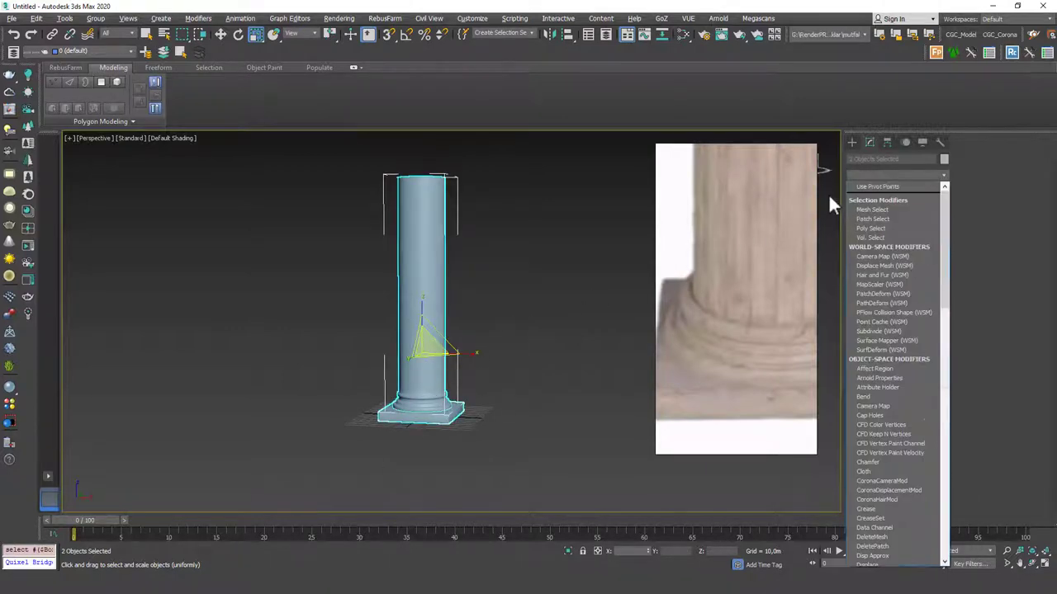
pyautogui.write('sym')
pyautogui.press('Return')
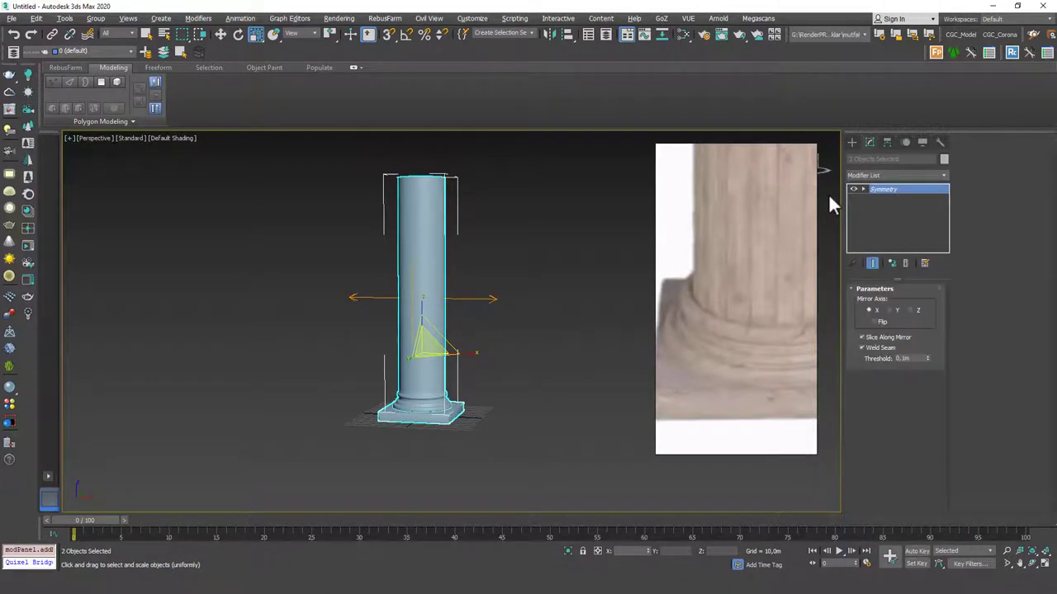
pyautogui.click(911, 310)
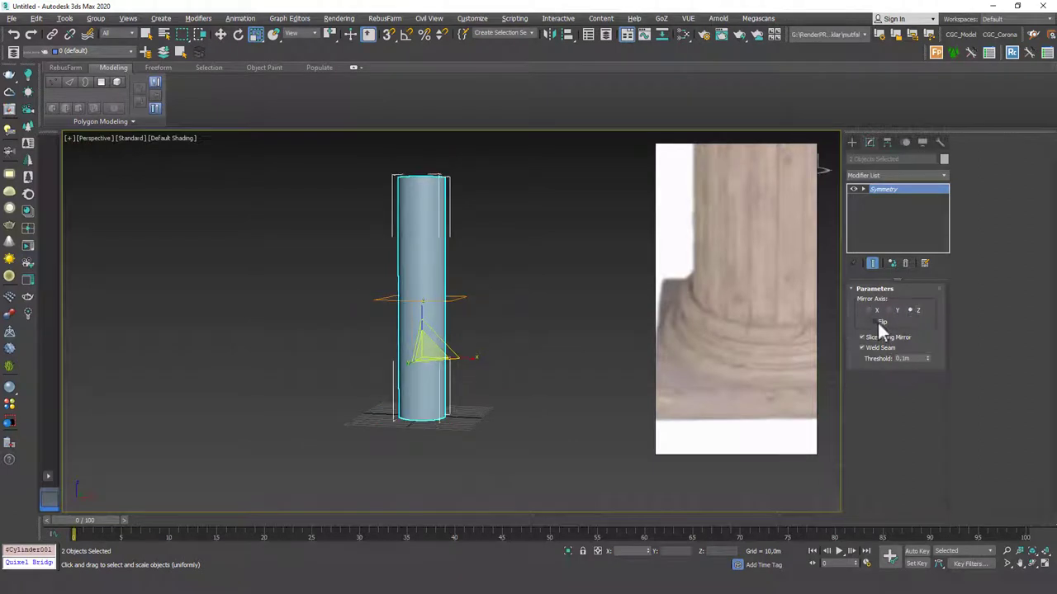
pyautogui.click(876, 322)
pyautogui.click(518, 366)
pyautogui.scroll(-2, 446, 366)
pyautogui.moveTo(446, 366)
pyautogui.keyDown('alt'); pyautogui.mouseDown(button='middle')
pyautogui.moveTo(513, 368)
pyautogui.moveTo(472, 371)
pyautogui.moveTo(454, 385)
pyautogui.mouseUp(button='middle'); pyautogui.keyUp('alt')
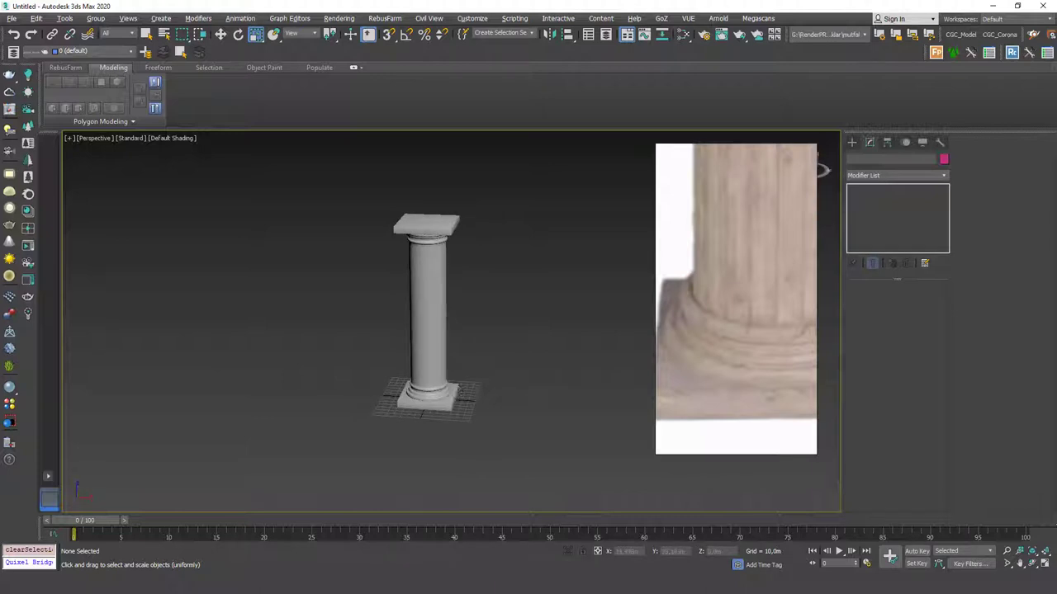
# Select the column shaft and expose its low-poly mesh at the Edit Poly level below TurboSmooth
pyautogui.scroll(3, 437, 354)
pyautogui.click(425, 338)
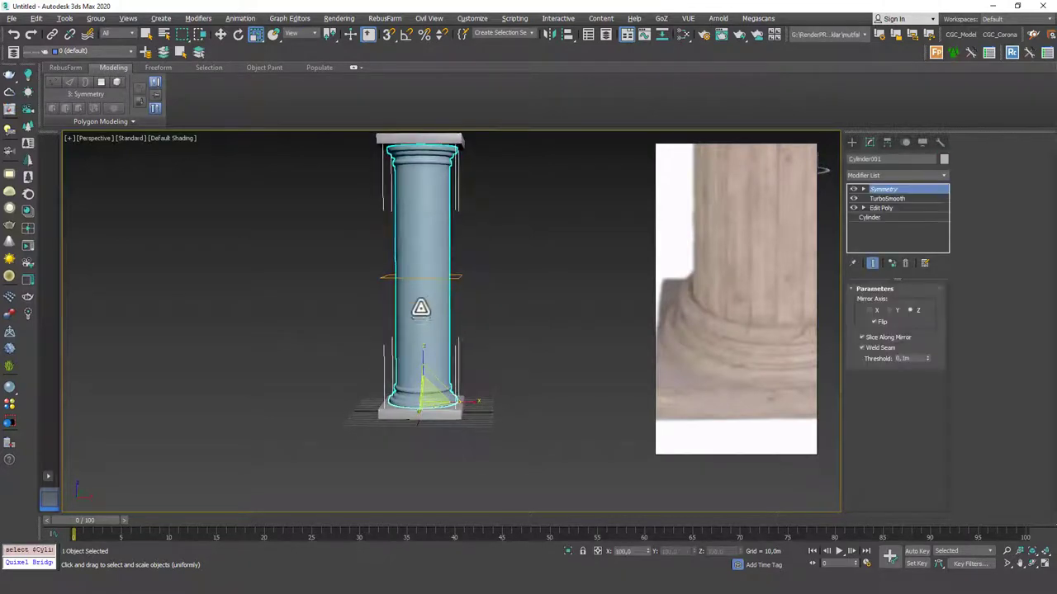
pyautogui.scroll(1, 421, 308)
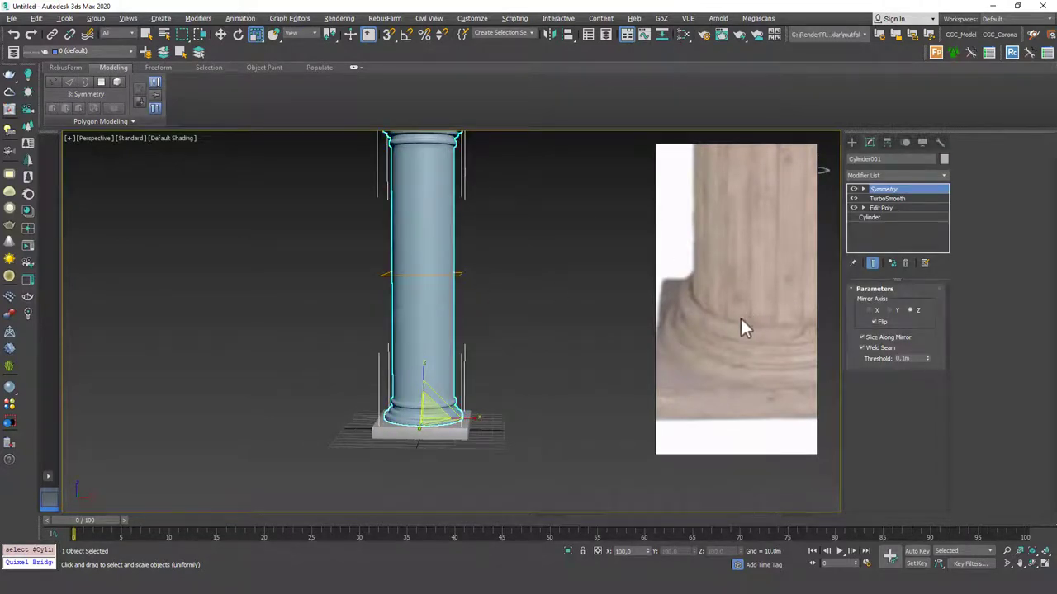
pyautogui.click(899, 207)
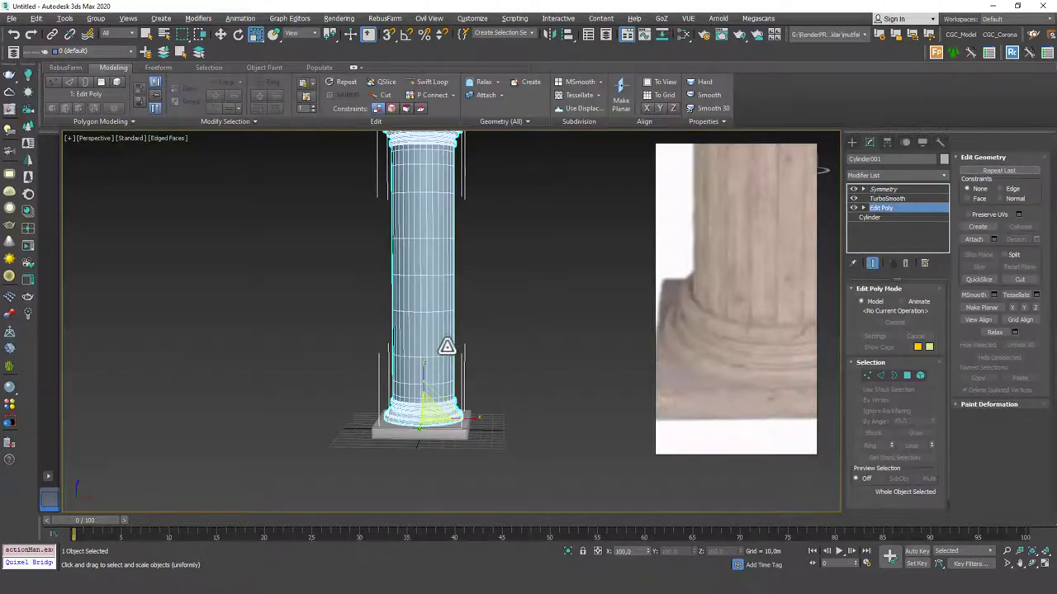
pyautogui.click(871, 262)
pyautogui.moveTo(437, 330)
pyautogui.keyDown('alt'); pyautogui.mouseDown(button='middle')
pyautogui.moveTo(363, 337)
pyautogui.moveTo(434, 333)
pyautogui.mouseUp(button='middle'); pyautogui.keyUp('alt')
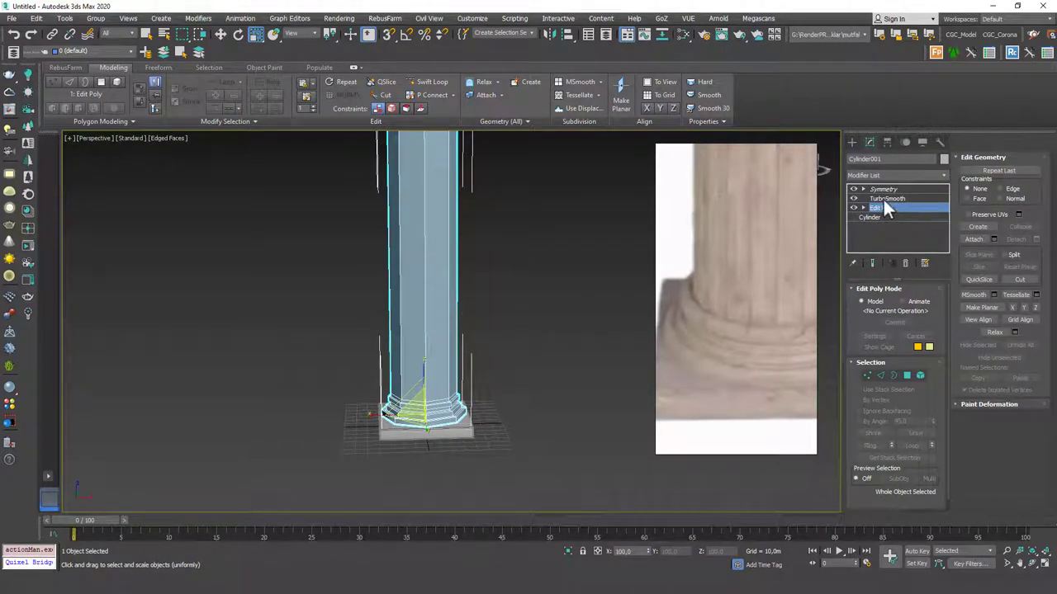
# Add a new Edit Poly modifier between the column's TurboSmooth and Symmetry modifiers
pyautogui.click(882, 196)
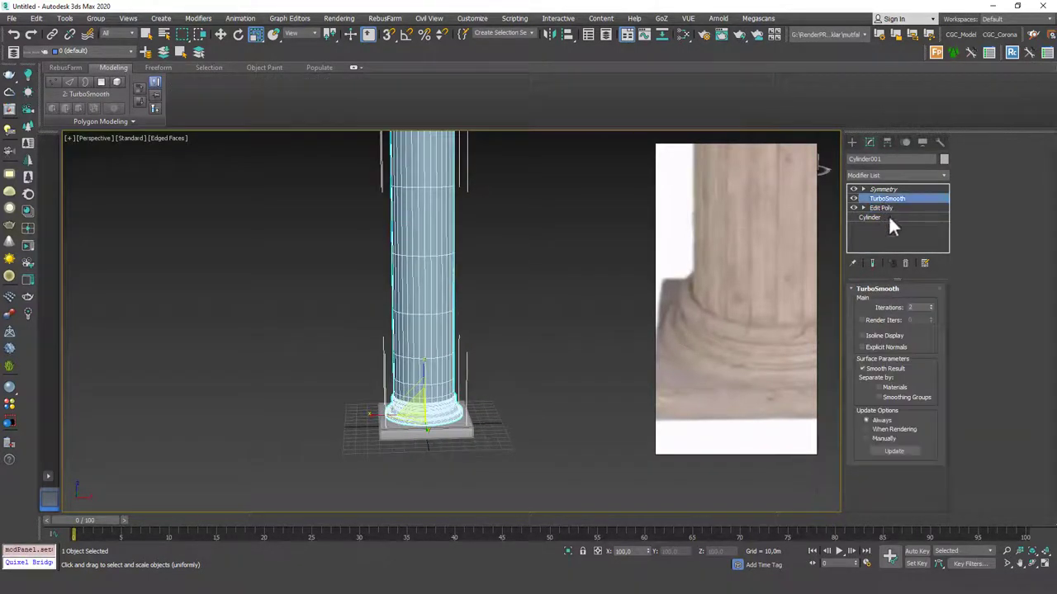
pyautogui.click(931, 310)
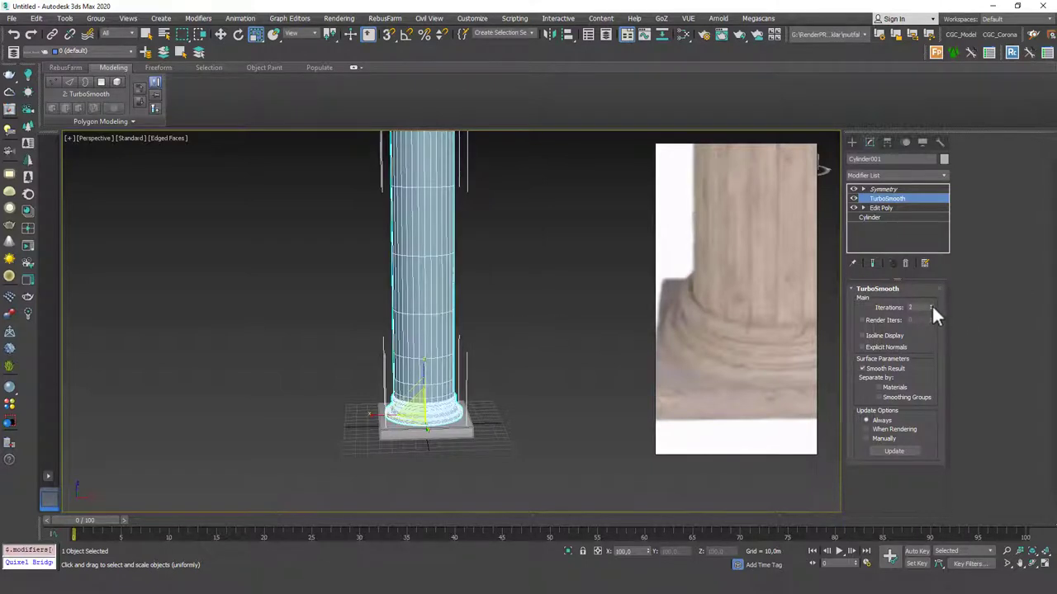
pyautogui.click(896, 175)
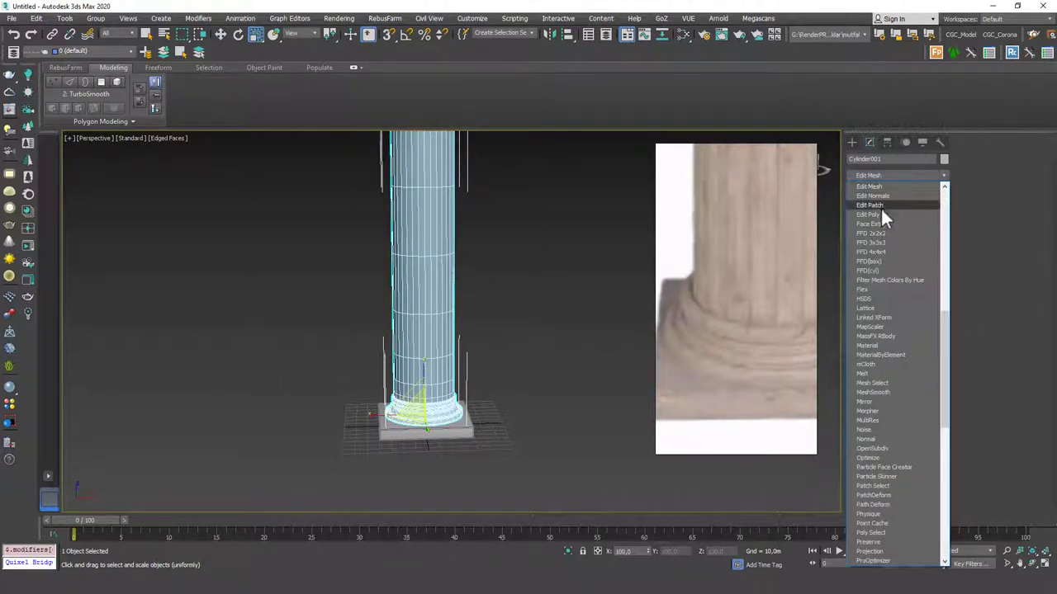
pyautogui.click(878, 213)
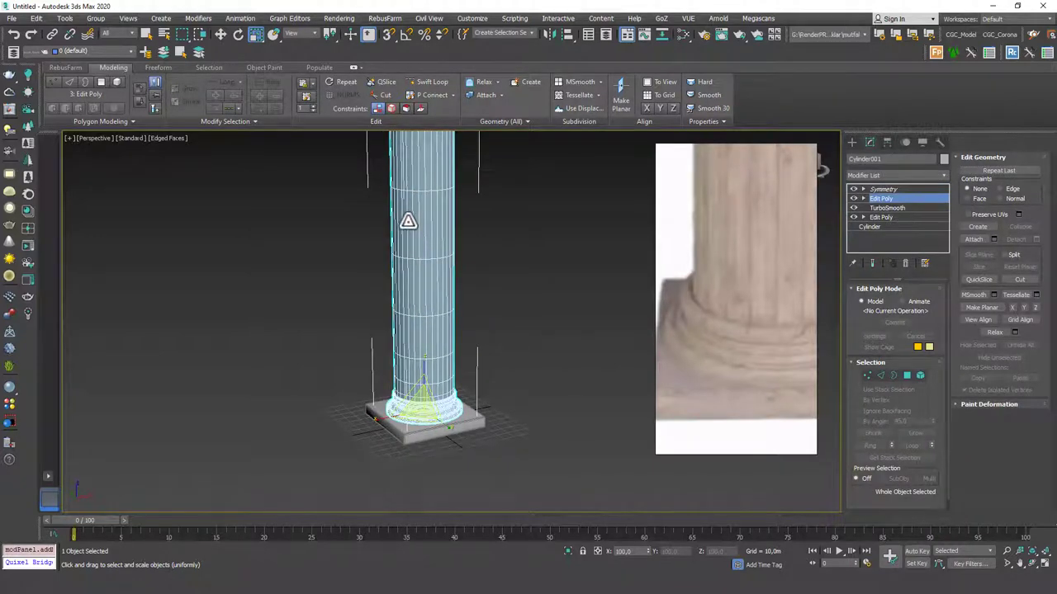
pyautogui.scroll(4, 407, 353)
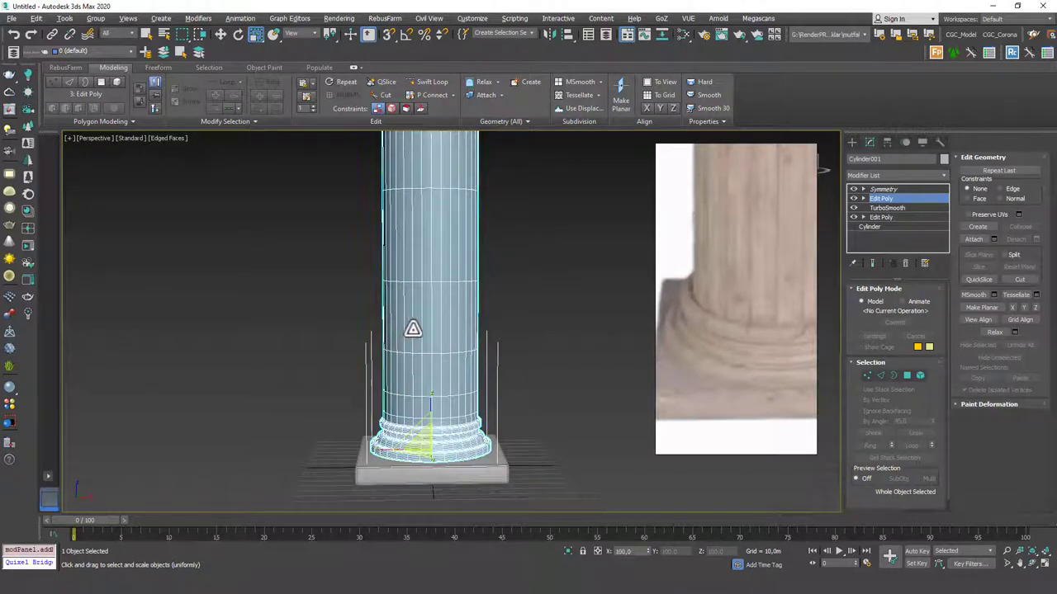
# In polygon mode, select the lowest four shaft polygons of one vertical strip, starting just above the base mouldings
pyautogui.scroll(4, 435, 384)
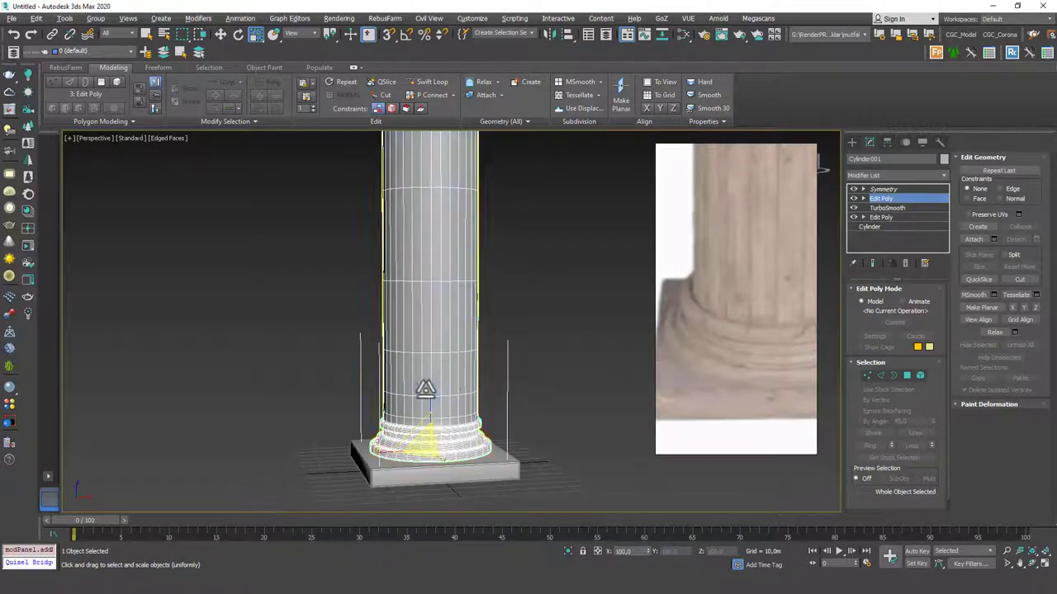
pyautogui.scroll(3, 417, 372)
pyautogui.moveTo(417, 365); pyautogui.dragTo(424, 365, button='middle')
pyautogui.press('4')
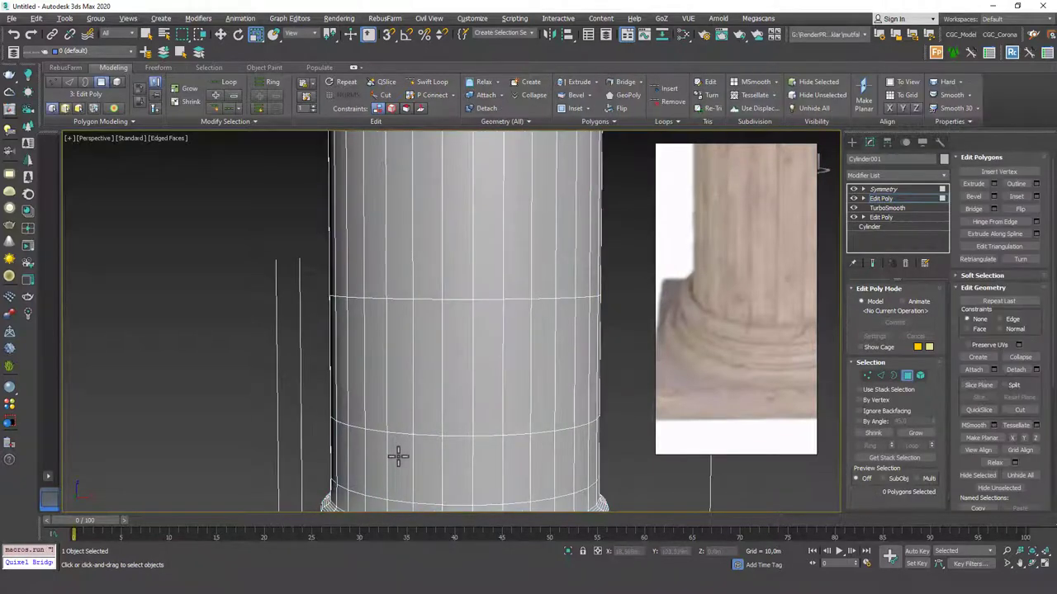
pyautogui.click(405, 458)
pyautogui.moveTo(406, 456); pyautogui.dragTo(424, 378, button='middle')
pyautogui.keyDown('ctrl'); pyautogui.click(415, 432); pyautogui.keyUp('ctrl')
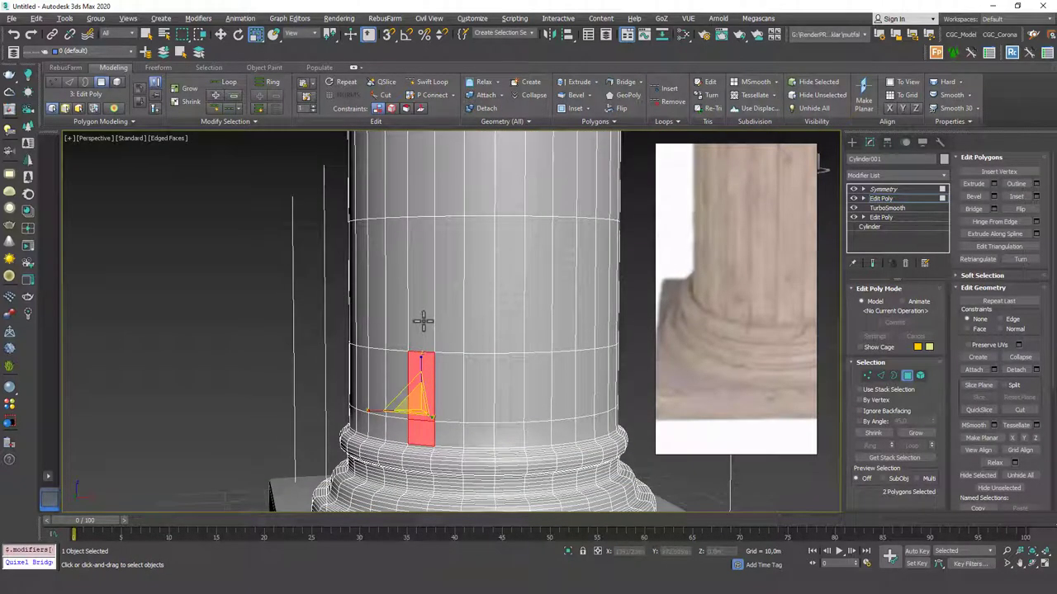
pyautogui.keyDown('ctrl'); pyautogui.click(422, 318); pyautogui.keyUp('ctrl')
pyautogui.moveTo(447, 300); pyautogui.dragTo(446, 429, button='middle')
pyautogui.keyDown('ctrl'); pyautogui.click(415, 298); pyautogui.keyUp('ctrl')
# Extend the polygon selection up the same vertical strip to the top of the shaft
pyautogui.scroll(-4, 438, 262)
pyautogui.moveTo(438, 261); pyautogui.dragTo(450, 420, button='middle')
pyautogui.press('q')
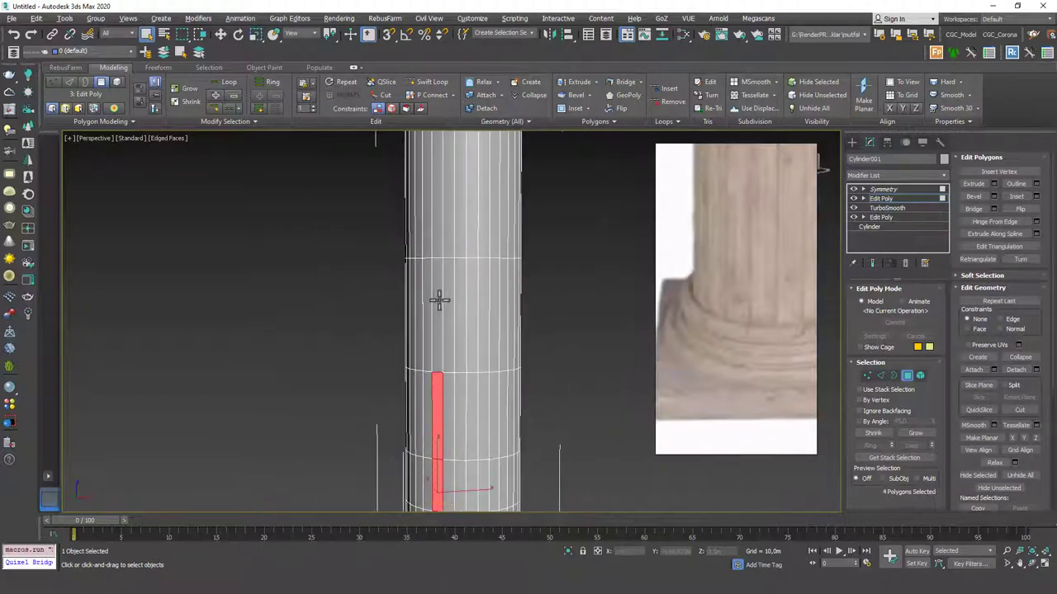
pyautogui.keyDown('ctrl'); pyautogui.click(437, 299); pyautogui.keyUp('ctrl')
pyautogui.keyDown('ctrl'); pyautogui.click(439, 231); pyautogui.keyUp('ctrl')
pyautogui.moveTo(442, 274); pyautogui.dragTo(449, 443, button='middle')
pyautogui.keyDown('ctrl'); pyautogui.click(443, 240); pyautogui.keyUp('ctrl')
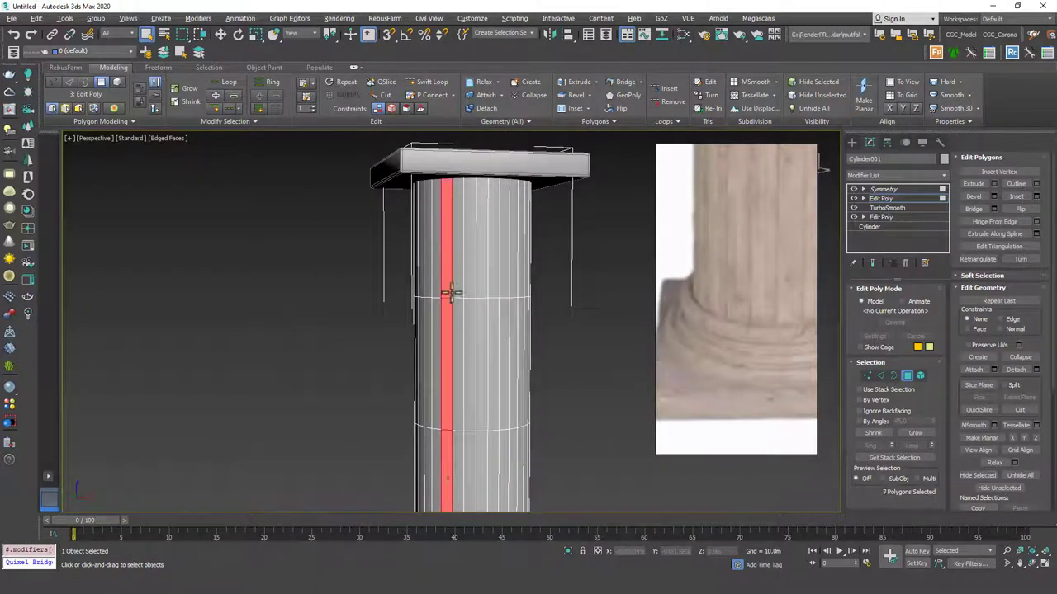
# Add the lower polygons of a second vertical strip to the selection, leaving one unselected strip between the two
pyautogui.keyDown('alt'); pyautogui.moveTo(451, 295); pyautogui.dragTo(439, 406, button='middle'); pyautogui.keyUp('alt')
pyautogui.scroll(4, 438, 407)
pyautogui.keyDown('ctrl'); pyautogui.click(453, 381); pyautogui.keyUp('ctrl')
pyautogui.keyDown('ctrl'); pyautogui.click(453, 354); pyautogui.keyUp('ctrl')
pyautogui.keyDown('ctrl'); pyautogui.click(453, 302); pyautogui.keyUp('ctrl')
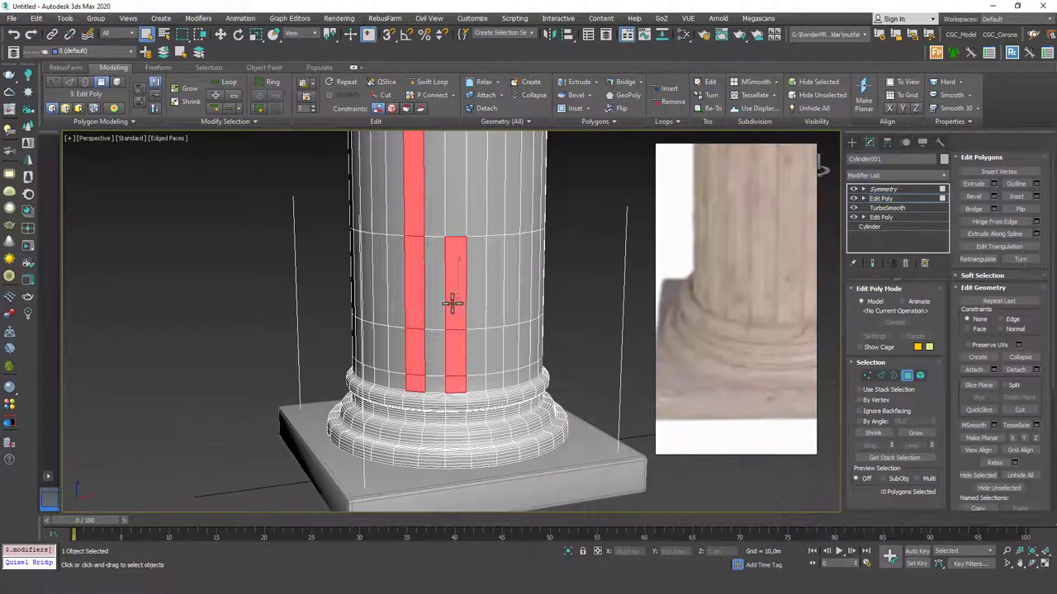
pyautogui.keyDown('ctrl'); pyautogui.click(457, 211); pyautogui.keyUp('ctrl')
# Continue selecting the second strip's polygons up the shaft until it reaches the capital
pyautogui.moveTo(458, 211); pyautogui.dragTo(447, 412, button='middle')
pyautogui.moveTo(438, 256); pyautogui.dragTo(439, 358, button='middle')
pyautogui.keyDown('ctrl'); pyautogui.click(441, 275); pyautogui.keyUp('ctrl')
pyautogui.moveTo(462, 315); pyautogui.dragTo(459, 477, button='middle')
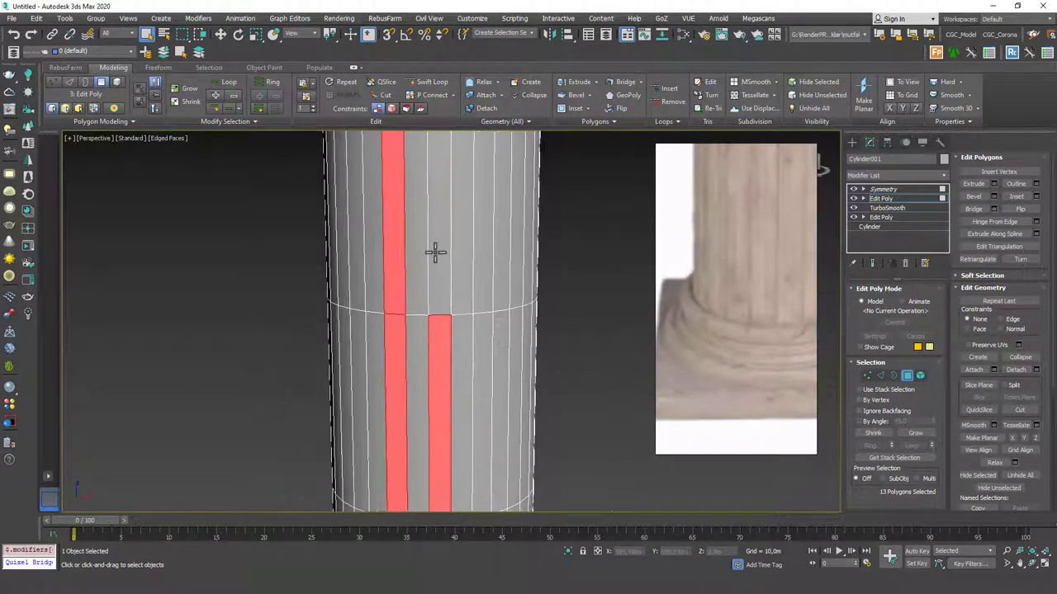
pyautogui.keyDown('ctrl'); pyautogui.click(434, 253); pyautogui.keyUp('ctrl')
pyautogui.moveTo(448, 284); pyautogui.dragTo(448, 510, button='middle')
pyautogui.keyDown('ctrl'); pyautogui.click(431, 270); pyautogui.keyUp('ctrl')
pyautogui.moveTo(455, 217); pyautogui.dragTo(444, 347, button='middle')
pyautogui.keyDown('ctrl'); pyautogui.click(430, 269); pyautogui.keyUp('ctrl')
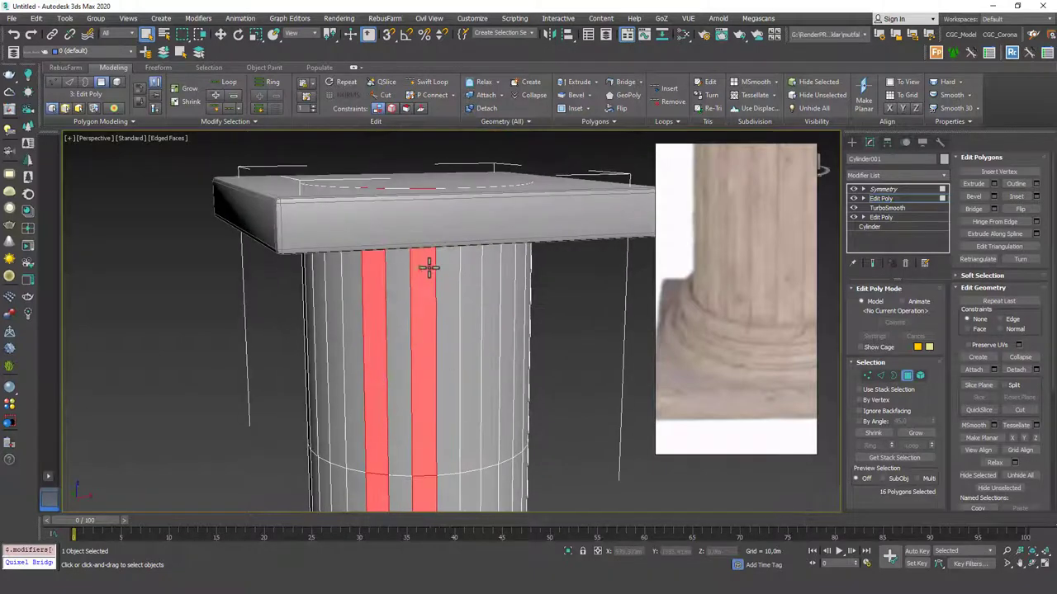
# Remove the stray extra polygons from the selection, keeping only the two vertical strips on the shaft
pyautogui.scroll(-3, 431, 238)
pyautogui.moveTo(469, 478); pyautogui.dragTo(299, 354, button='middle')
pyautogui.keyDown('alt'); pyautogui.moveTo(392, 287); pyautogui.dragTo(582, 288, button='middle'); pyautogui.keyUp('alt')
pyautogui.moveTo(406, 384); pyautogui.dragTo(426, 298, button='middle')
pyautogui.scroll(-2, 425, 312)
pyautogui.moveTo(424, 343)
pyautogui.keyDown('alt'); pyautogui.mouseDown(button='middle')
pyautogui.moveTo(406, 389)
pyautogui.moveTo(408, 350)
pyautogui.moveTo(323, 336)
pyautogui.moveTo(439, 330)
pyautogui.mouseUp(button='middle'); pyautogui.keyUp('alt')
pyautogui.keyDown('alt'); pyautogui.moveTo(459, 467); pyautogui.dragTo(512, 439, button='middle'); pyautogui.keyUp('alt')
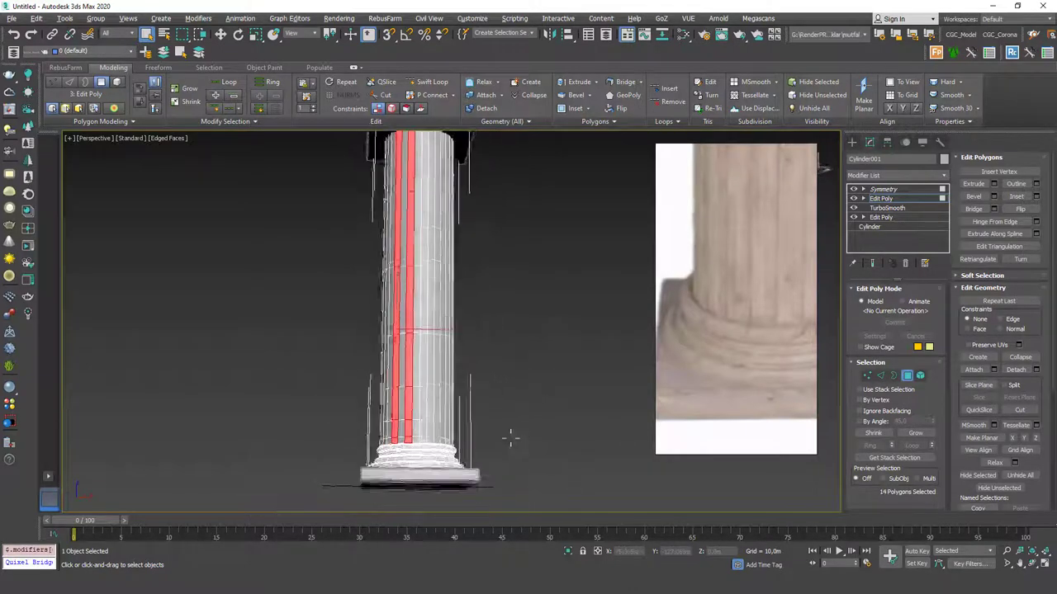
pyautogui.keyDown('alt'); pyautogui.moveTo(512, 439); pyautogui.dragTo(441, 396); pyautogui.keyUp('alt')
pyautogui.scroll(2, 429, 413)
pyautogui.keyDown('alt'); pyautogui.moveTo(393, 401); pyautogui.dragTo(416, 368, button='middle'); pyautogui.keyUp('alt')
pyautogui.moveTo(416, 368); pyautogui.dragTo(422, 391, button='middle')
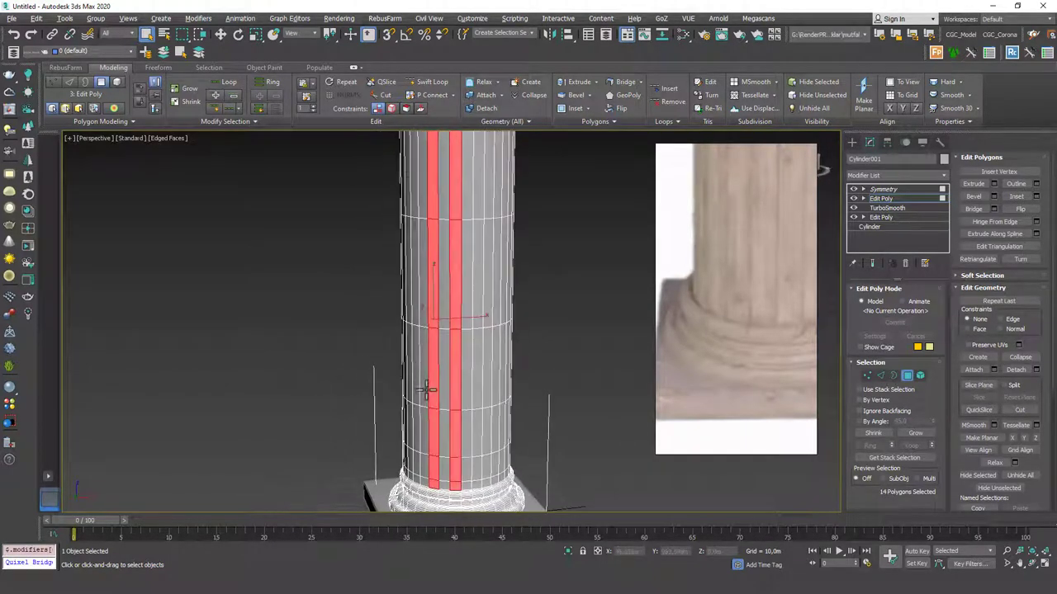
# Extrude the two selected polygon strips inward with a height of about -2.9 m to cut grooves in the shaft
pyautogui.click(994, 184)
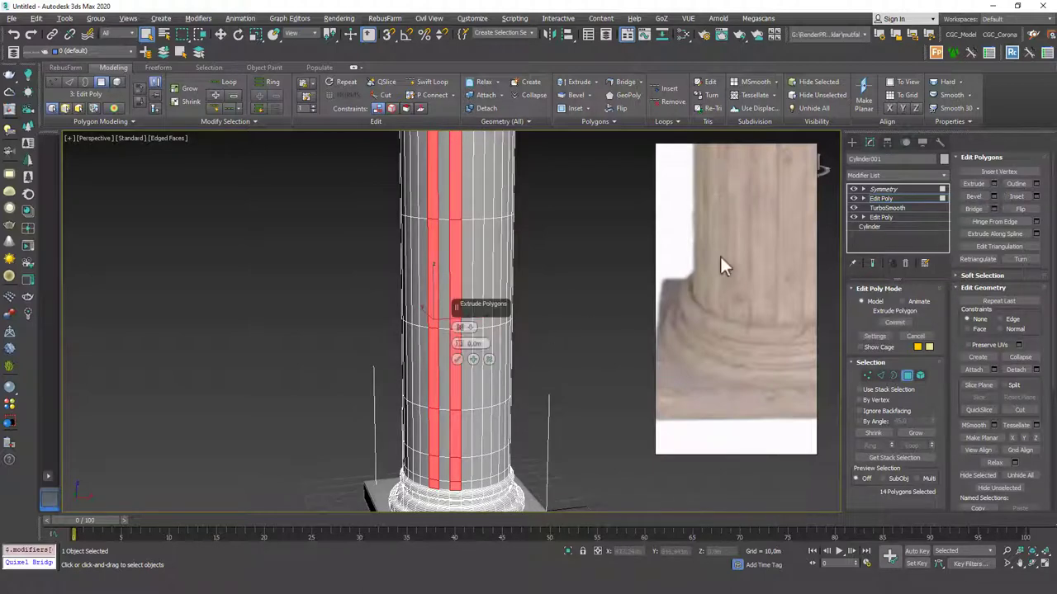
pyautogui.moveTo(459, 344); pyautogui.dragTo(454, 400)
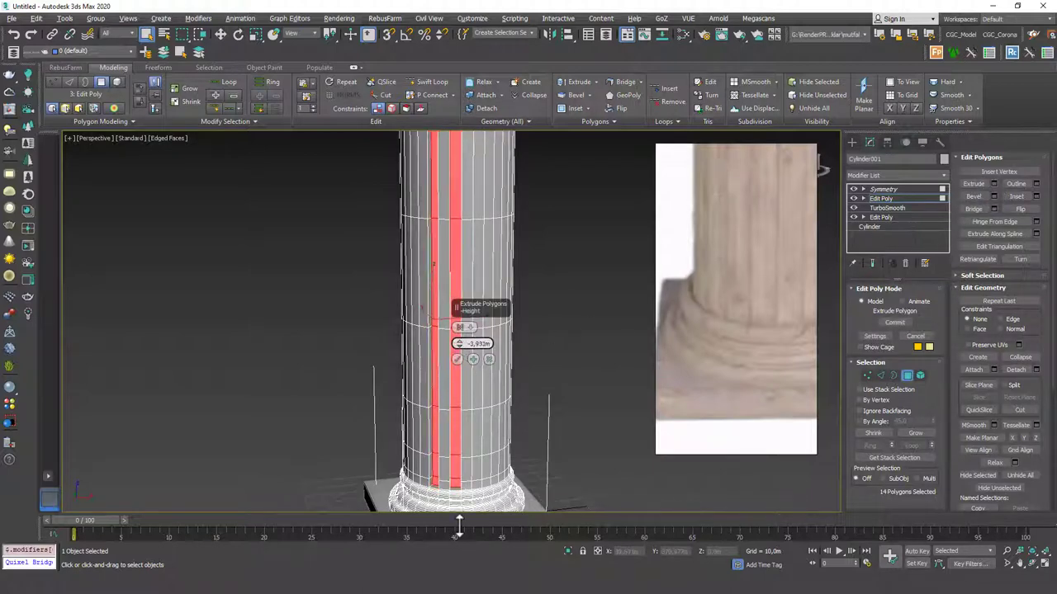
pyautogui.click(457, 360)
# Leave polygon editing and add a TurboSmooth modifier between the upper Edit Poly and Symmetry modifiers
pyautogui.click(887, 198)
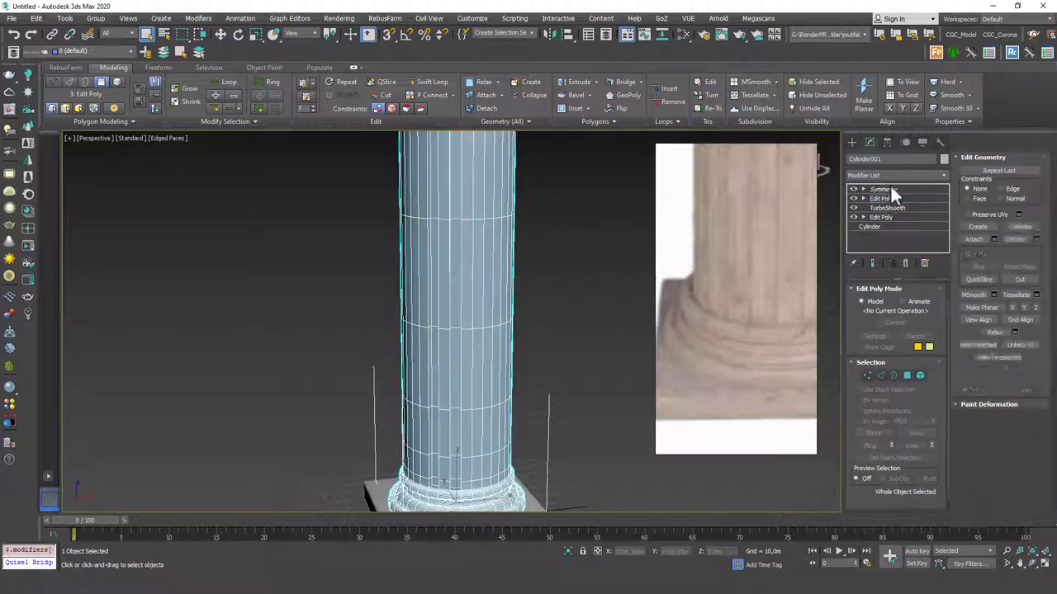
pyautogui.click(868, 178)
pyautogui.write('tu')
pyautogui.press('Return')
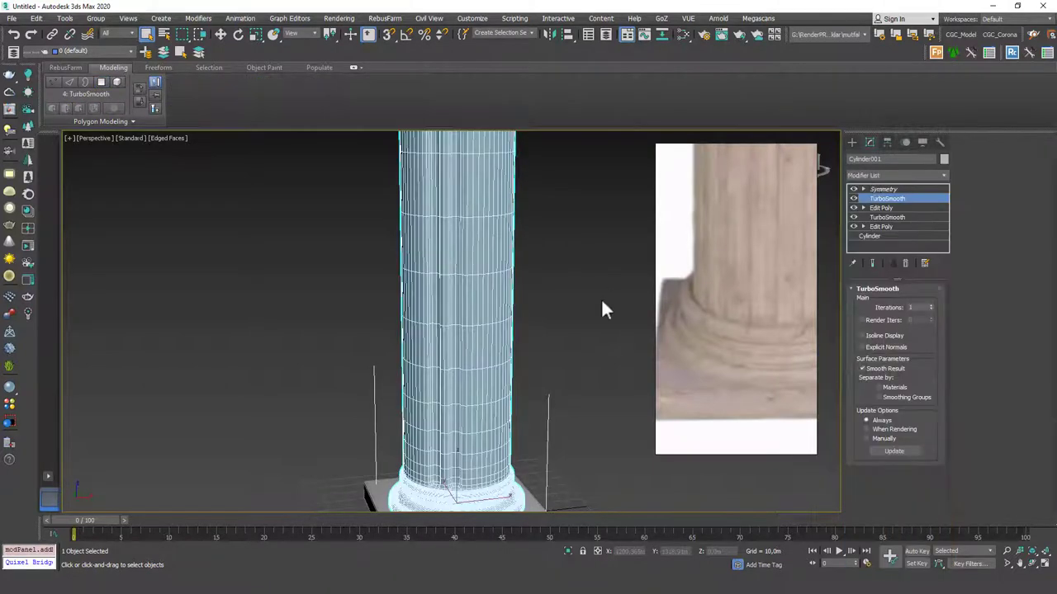
# Deselect the column, turn off the edged-faces display and examine the smoothed grooves along the whole column
pyautogui.click(601, 297)
pyautogui.press('F4')
pyautogui.scroll(-3, 482, 347)
pyautogui.moveTo(481, 347)
pyautogui.keyDown('alt'); pyautogui.mouseDown(button='middle')
pyautogui.moveTo(494, 387)
pyautogui.moveTo(500, 314)
pyautogui.moveTo(505, 382)
pyautogui.mouseUp(button='middle'); pyautogui.keyUp('alt')
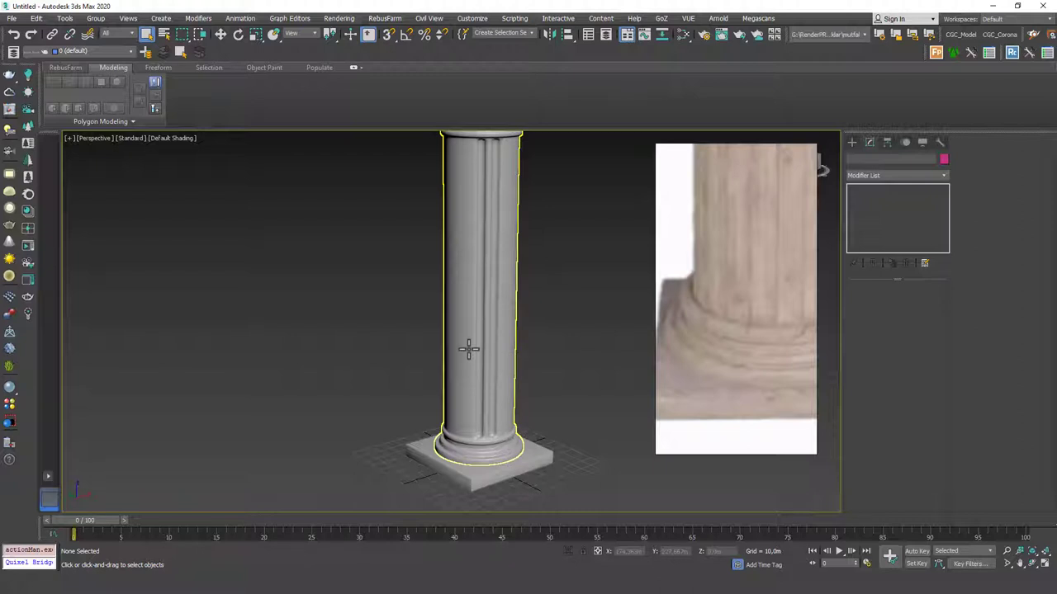
pyautogui.keyDown('alt'); pyautogui.moveTo(493, 365); pyautogui.dragTo(464, 356, button='middle'); pyautogui.keyUp('alt')
pyautogui.scroll(-2, 463, 356)
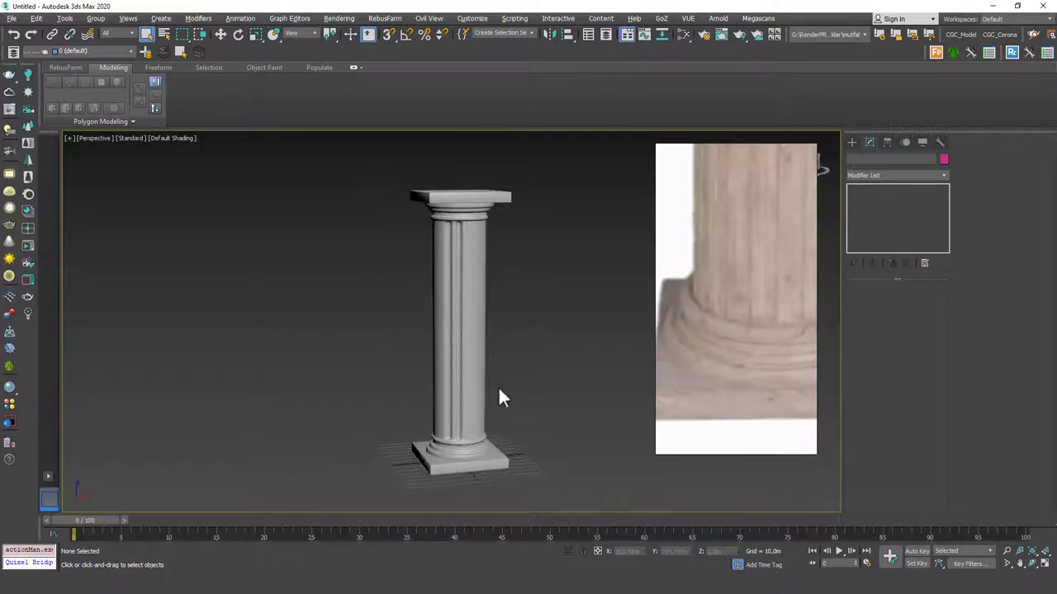